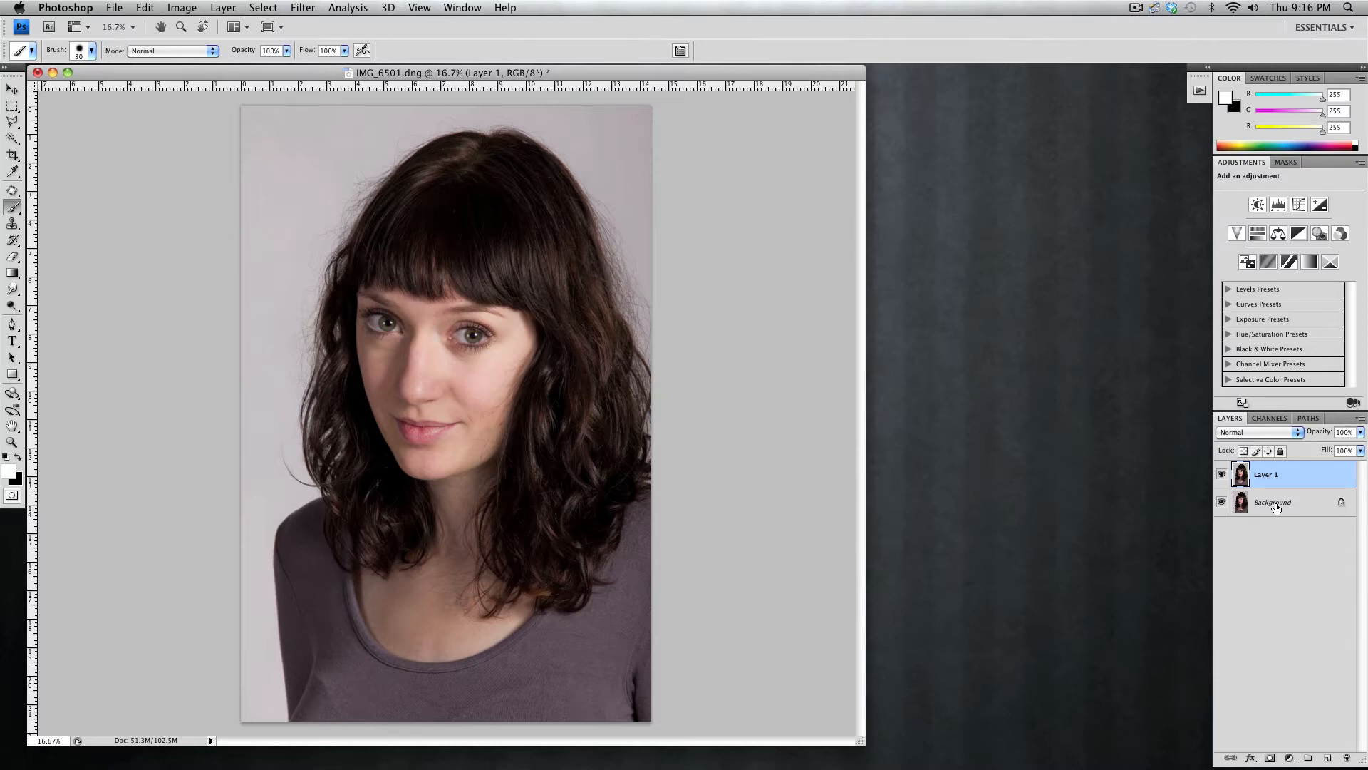
- Set the blend mode of Layer 1 to Soft Light
{"action": "key", "text": "super+equal"}
{"action": "key", "text": "super+equal"}
{"action": "key", "text": "super+equal"}
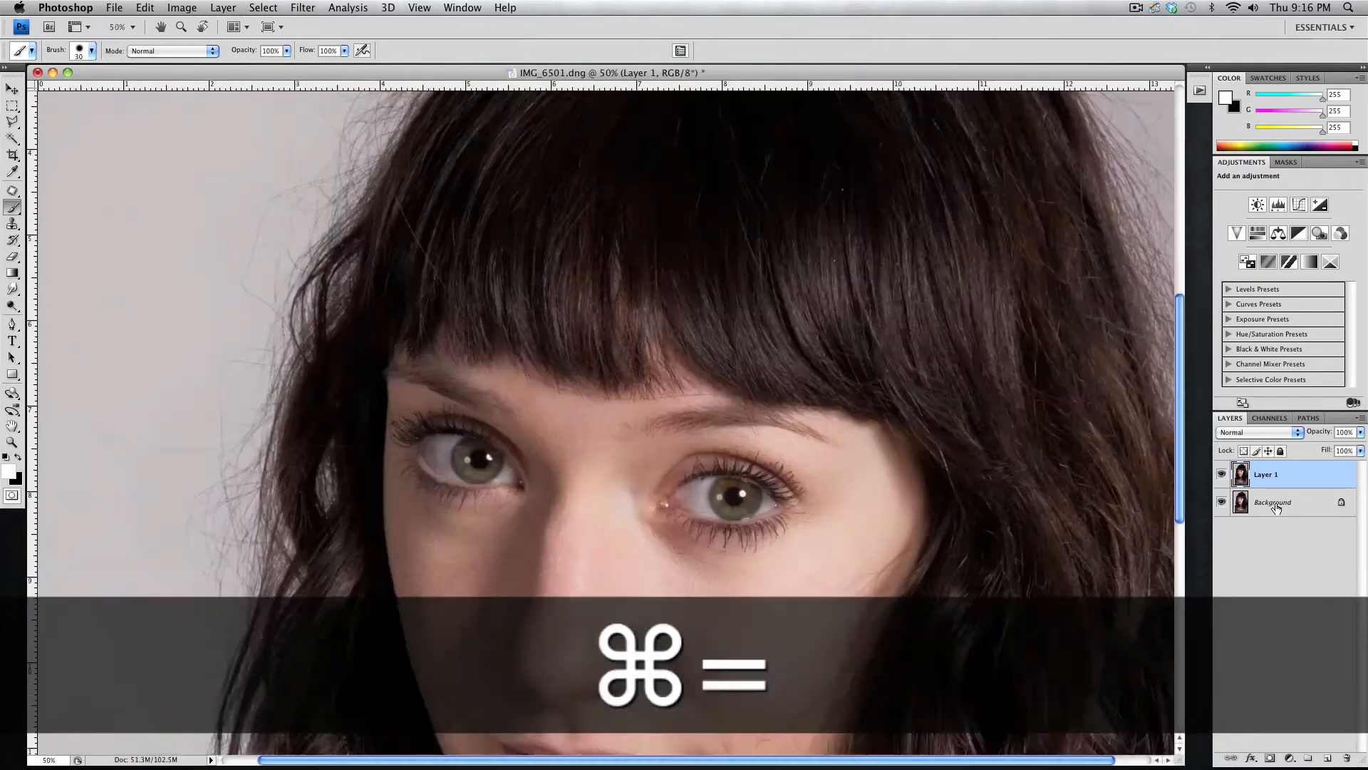
{"action": "key", "text": "super+equal"}
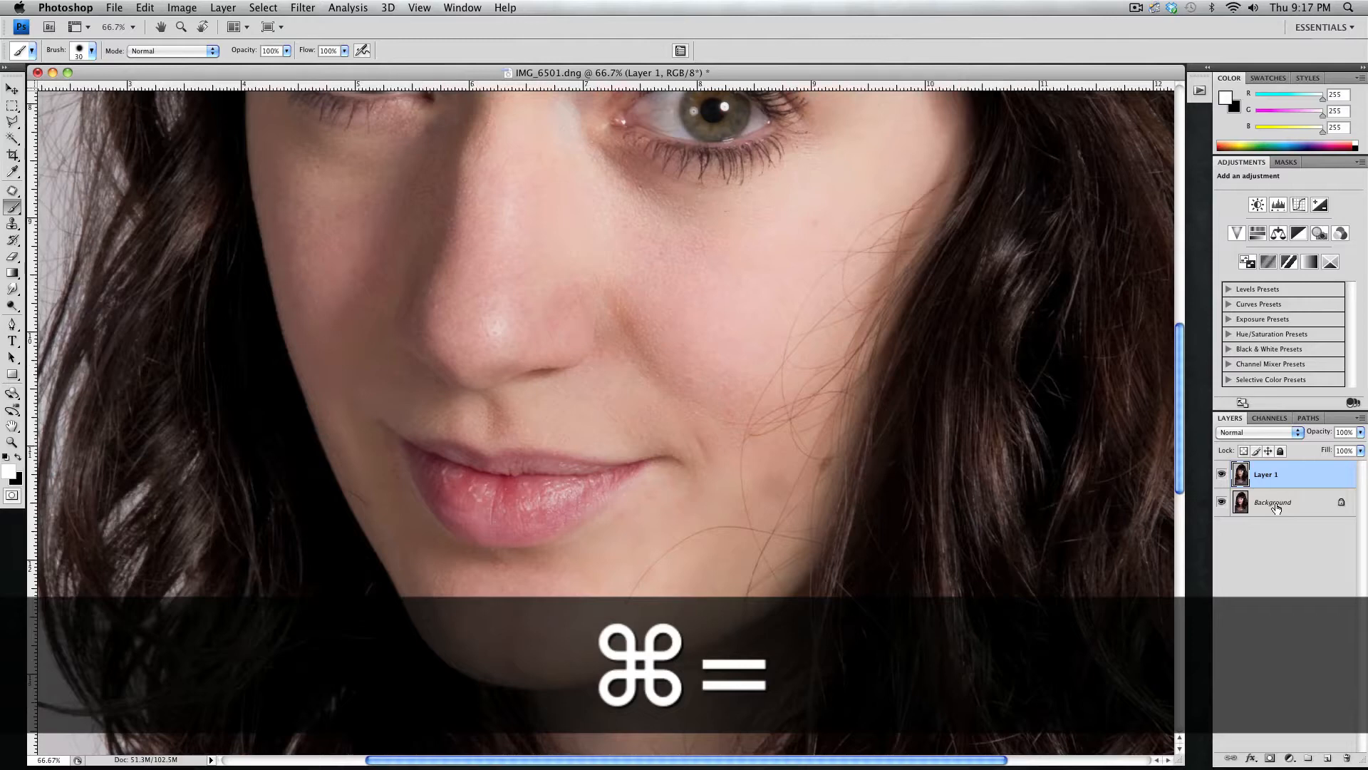
{"action": "key", "text": "super+equal"}
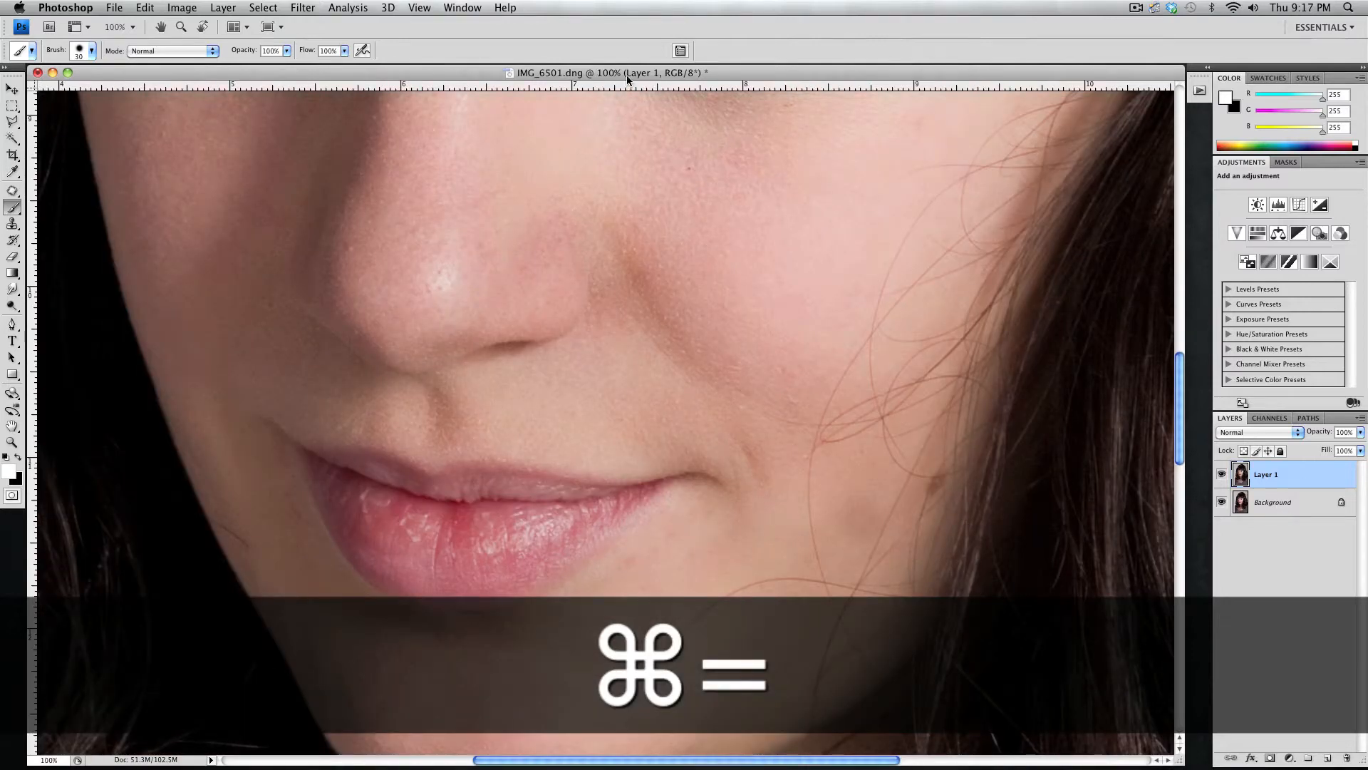
{"action": "left_click_drag", "start_coordinate": [788, 227], "coordinate": [734, 526]}
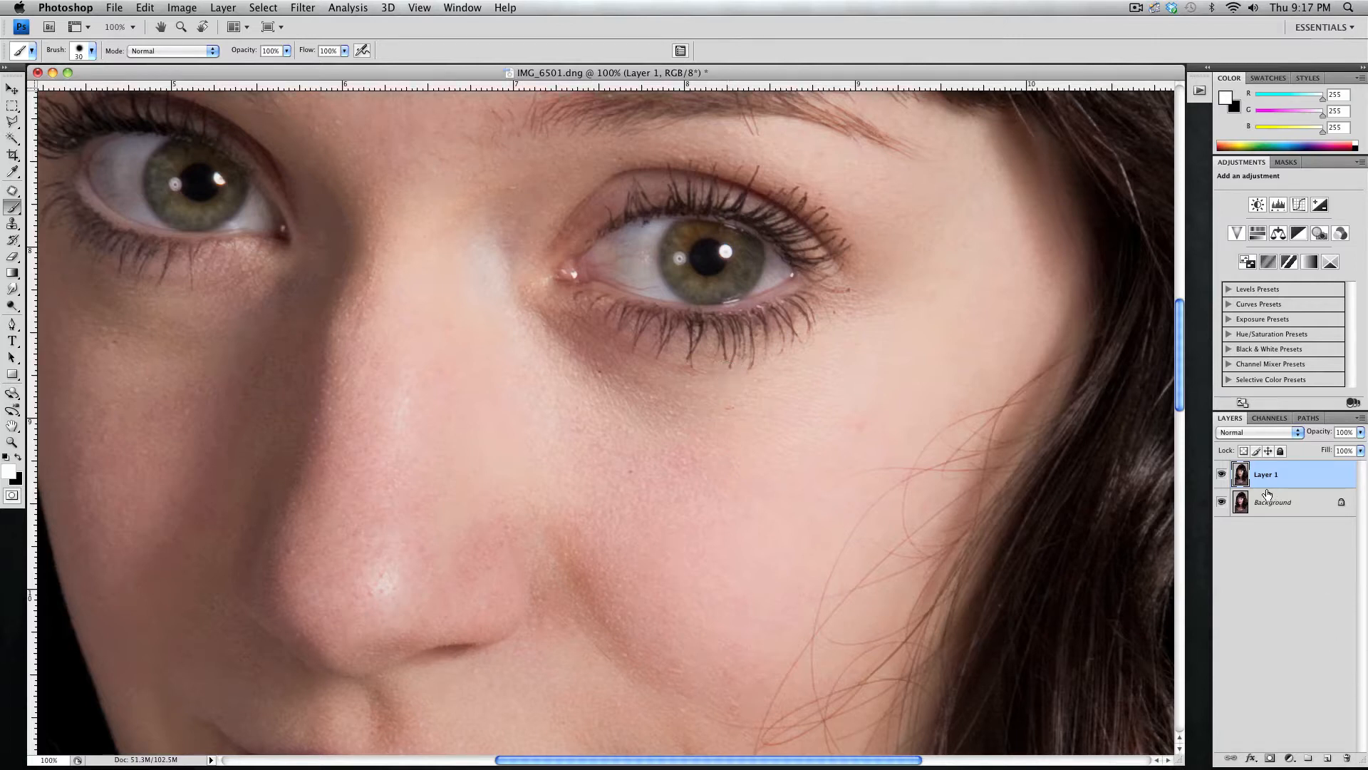
{"action": "left_click", "coordinate": [1257, 433]}
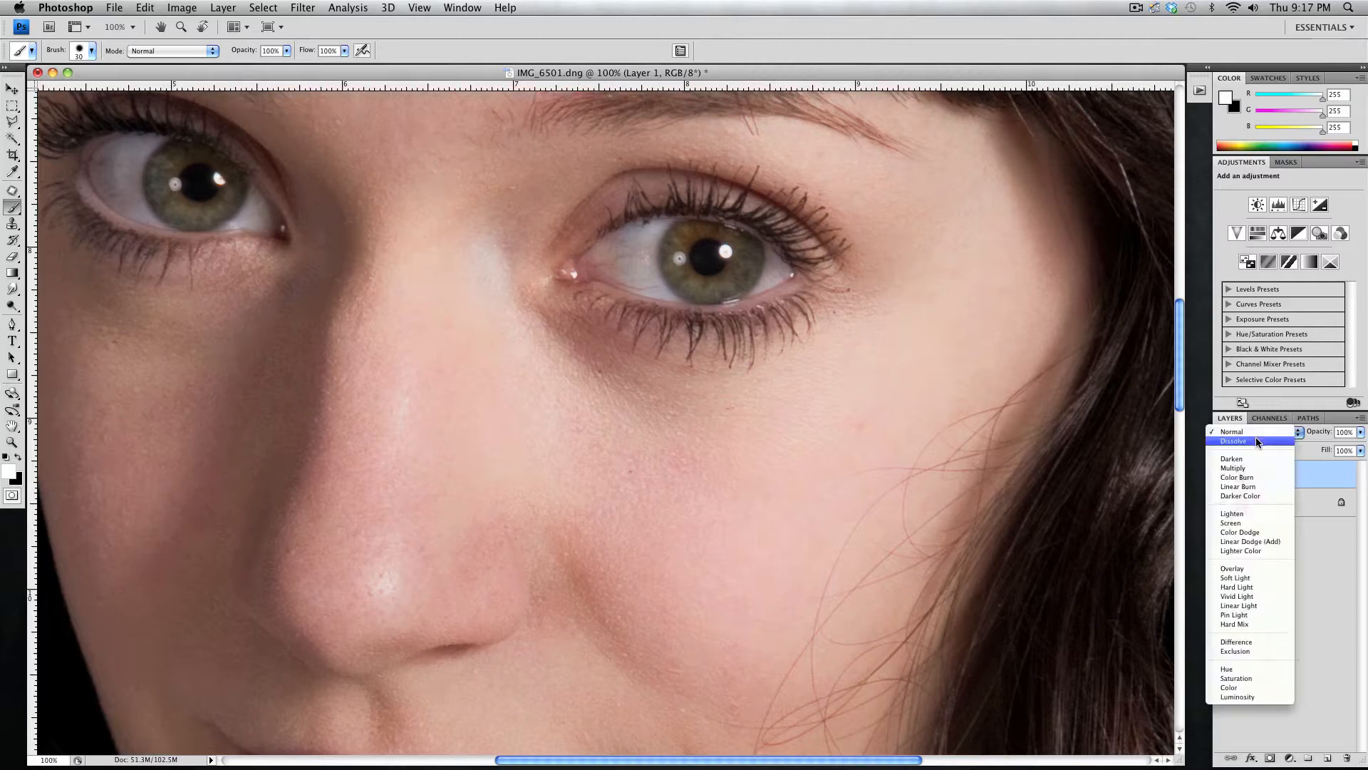
{"action": "left_click", "coordinate": [1255, 577]}
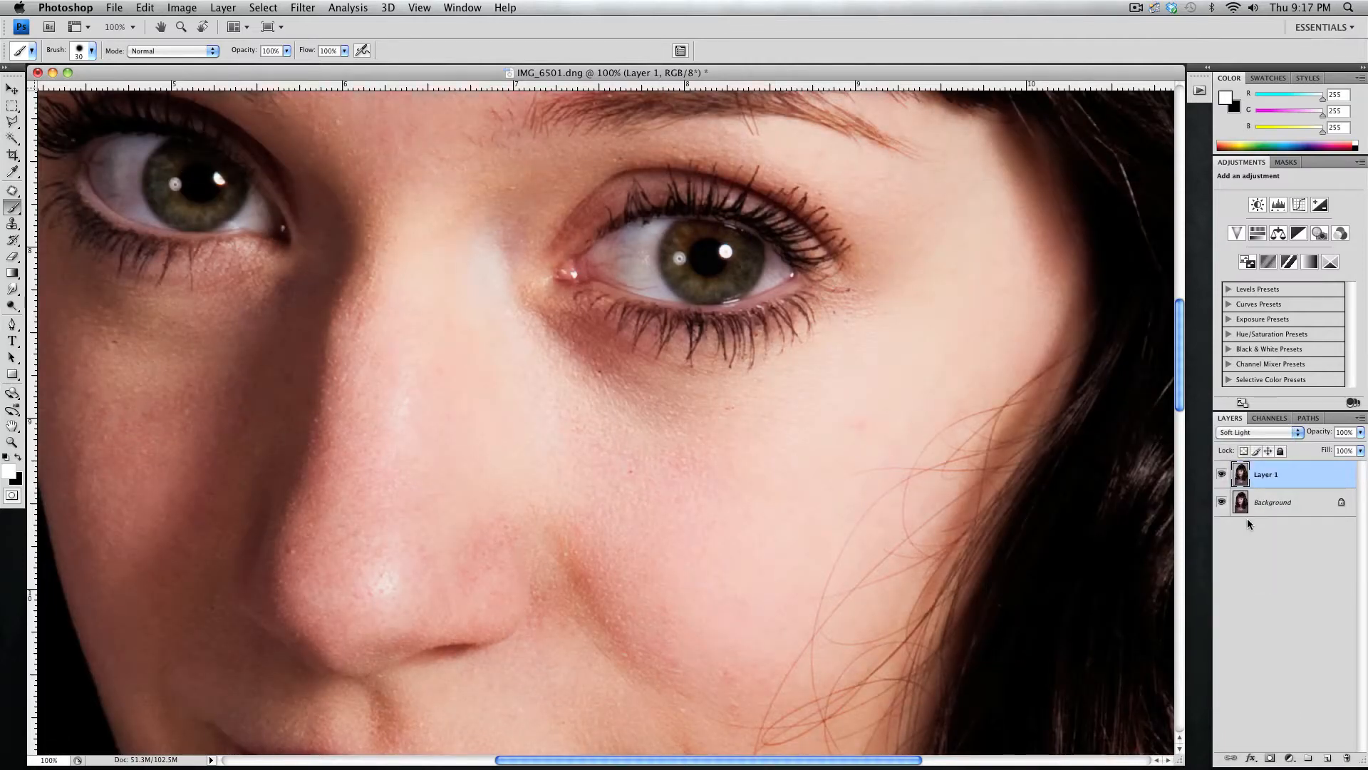
- Add a black, hide-all layer mask to Layer 1 and make the mask active for painting
{"action": "key", "text": "alt"}
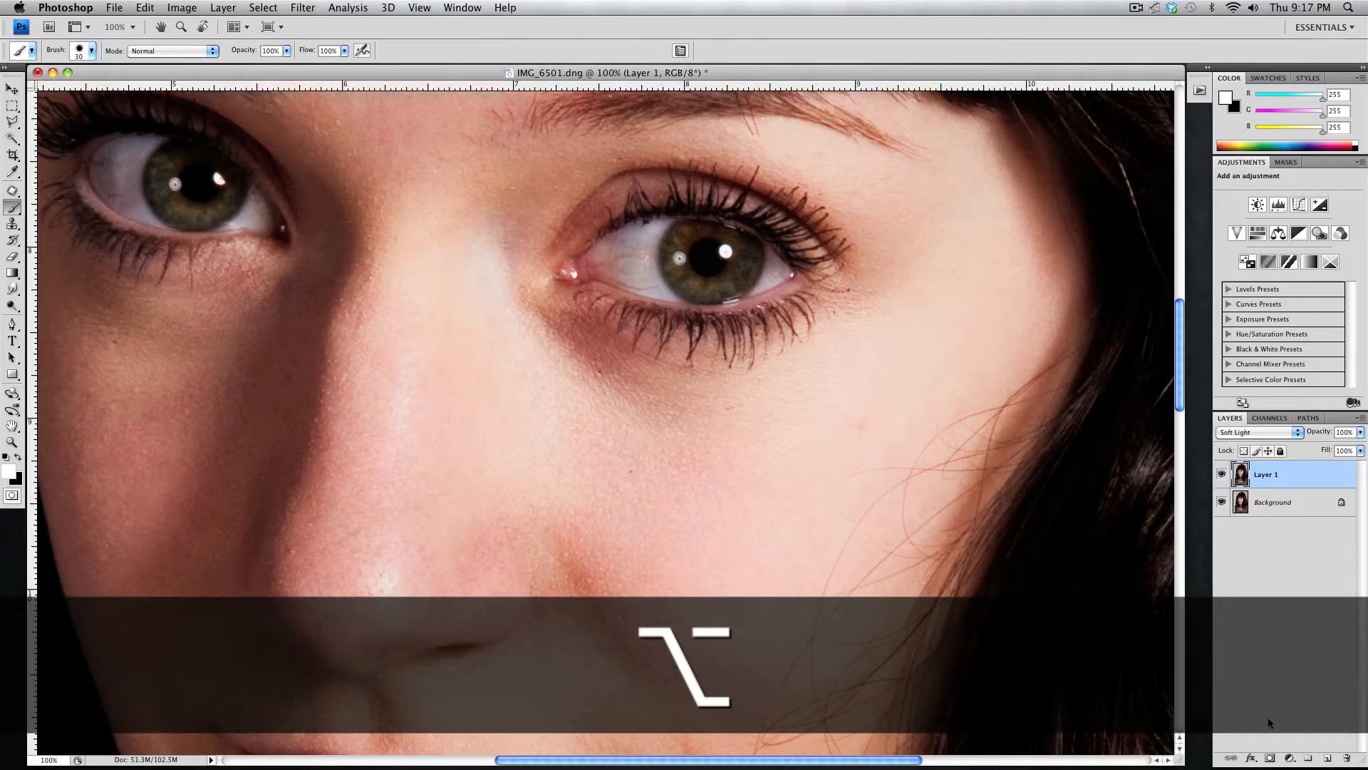
{"action": "left_click", "coordinate": [1270, 759], "text": "alt"}
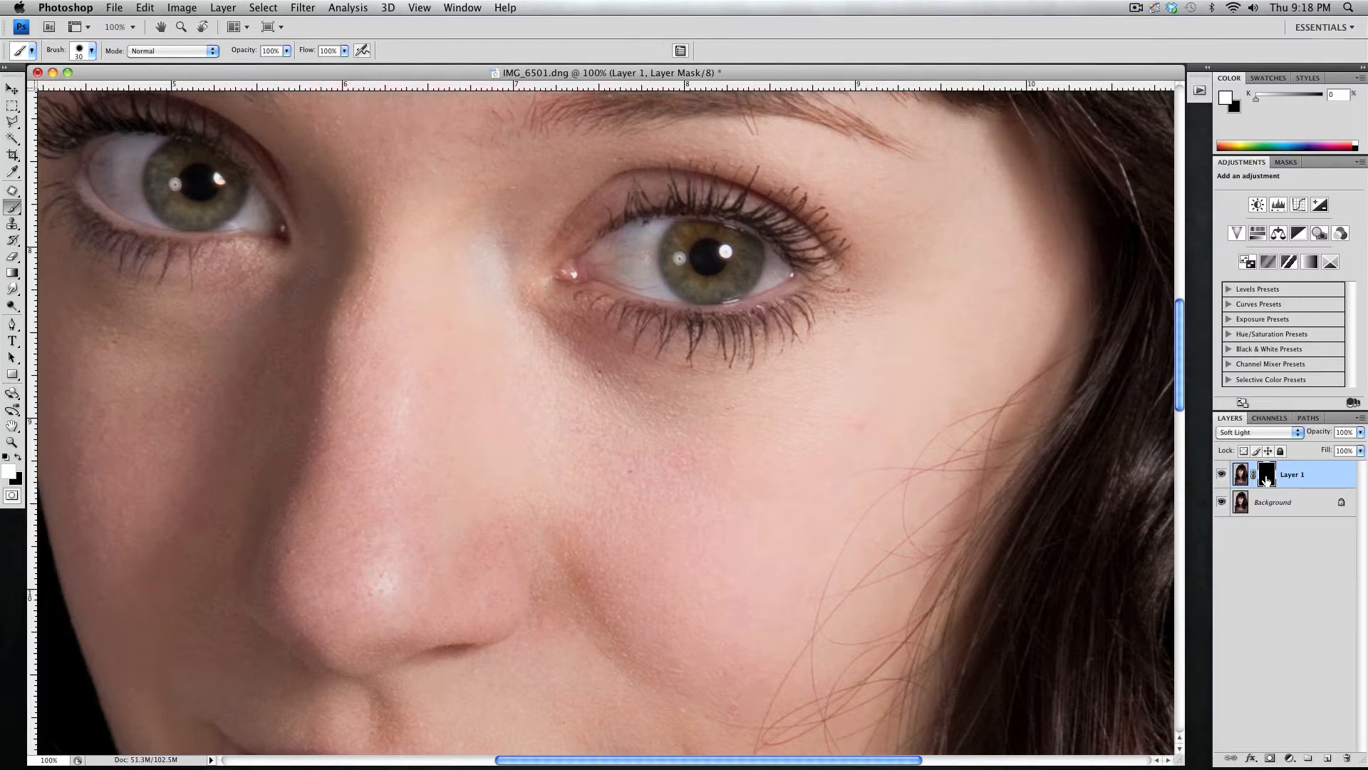
{"action": "left_click", "coordinate": [1275, 508]}
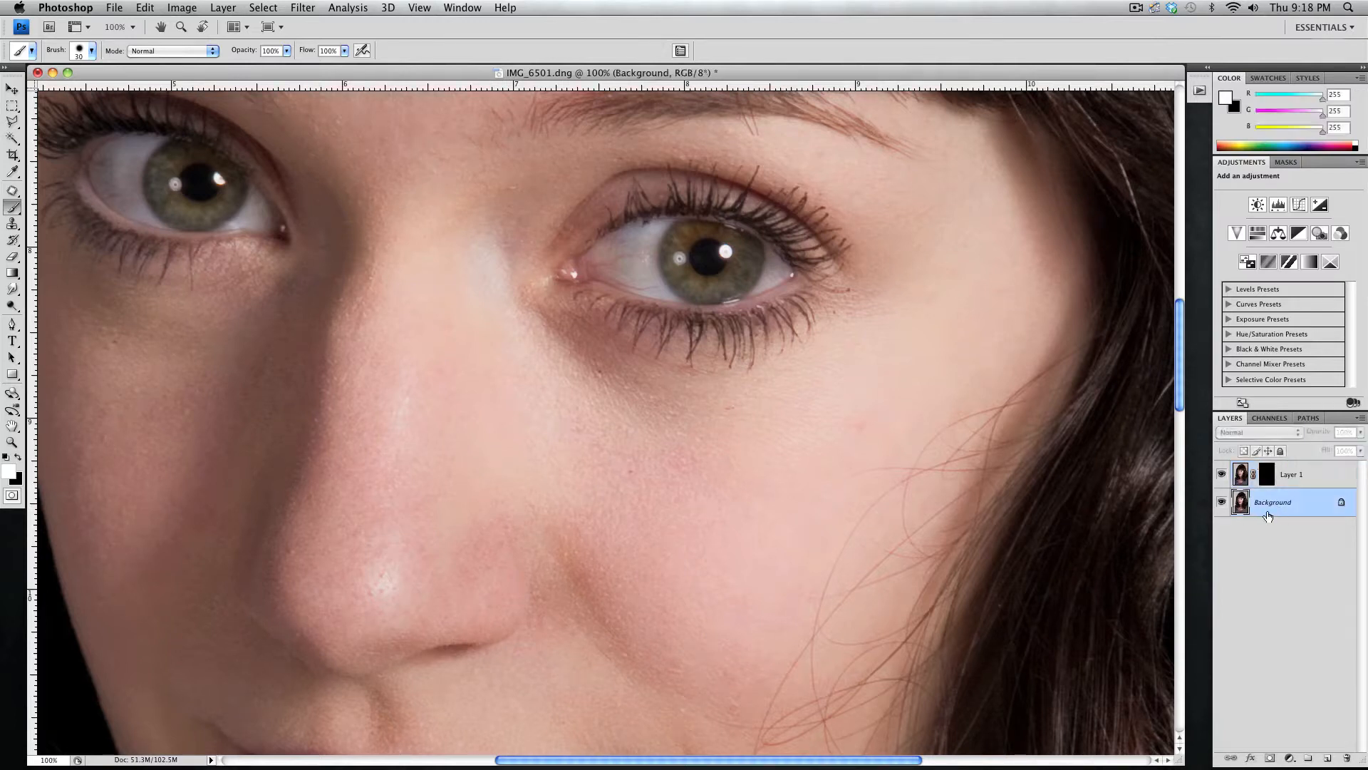
{"action": "left_click", "coordinate": [1288, 481]}
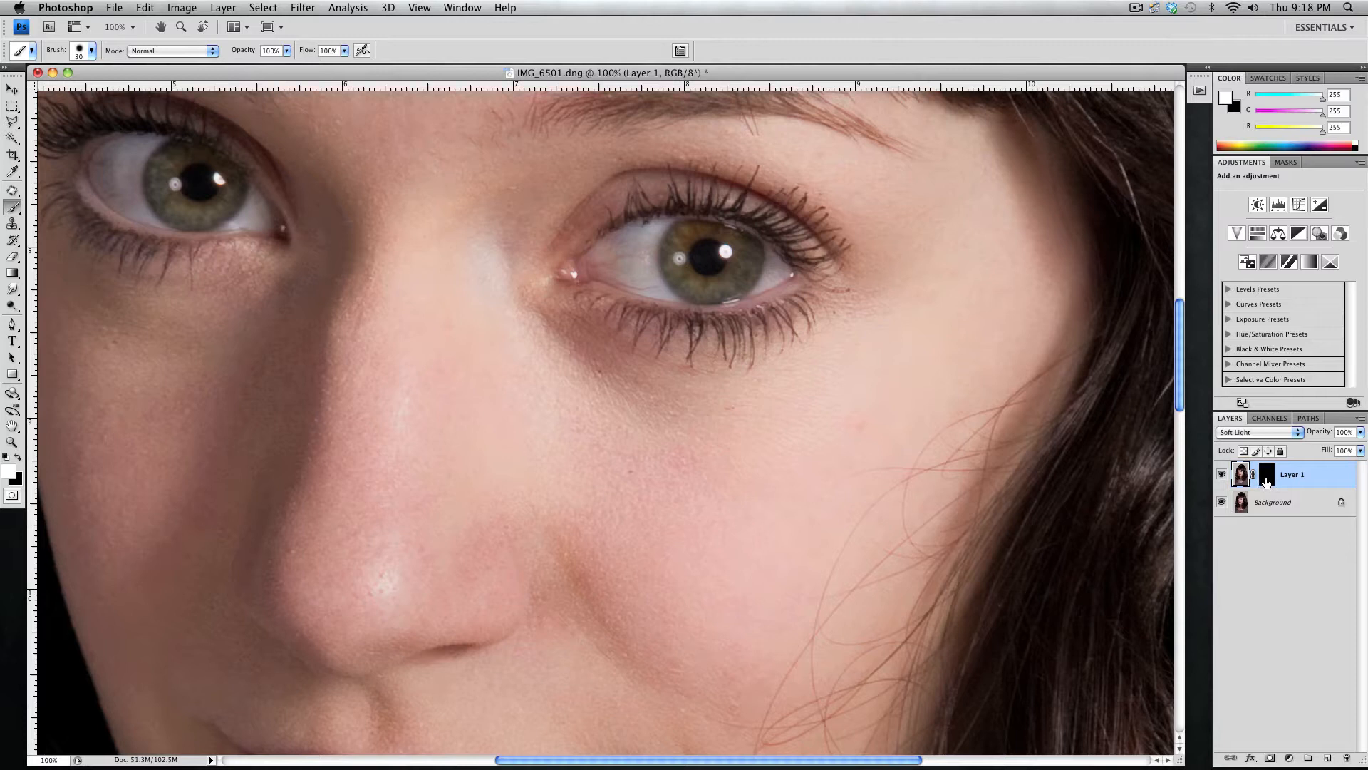
{"action": "left_click", "coordinate": [1267, 475]}
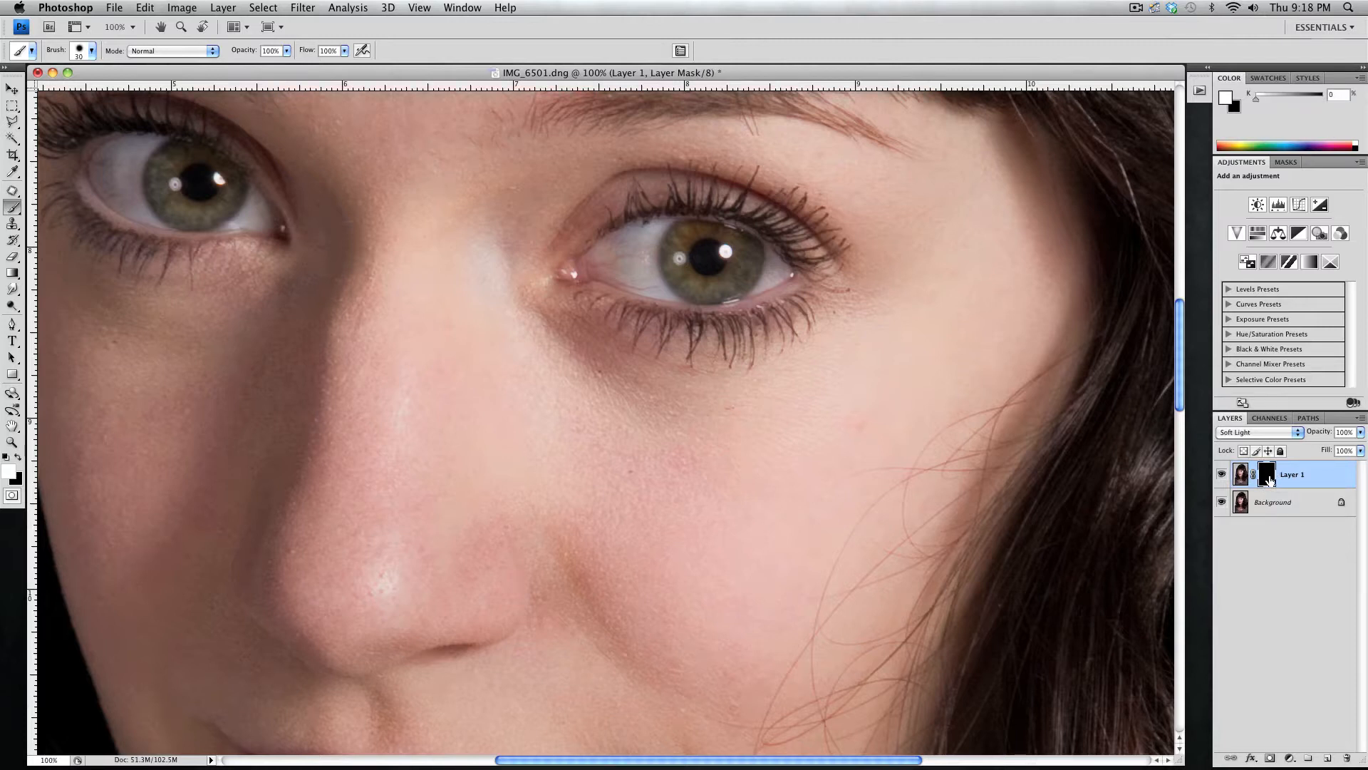
{"action": "left_click", "coordinate": [1241, 476]}
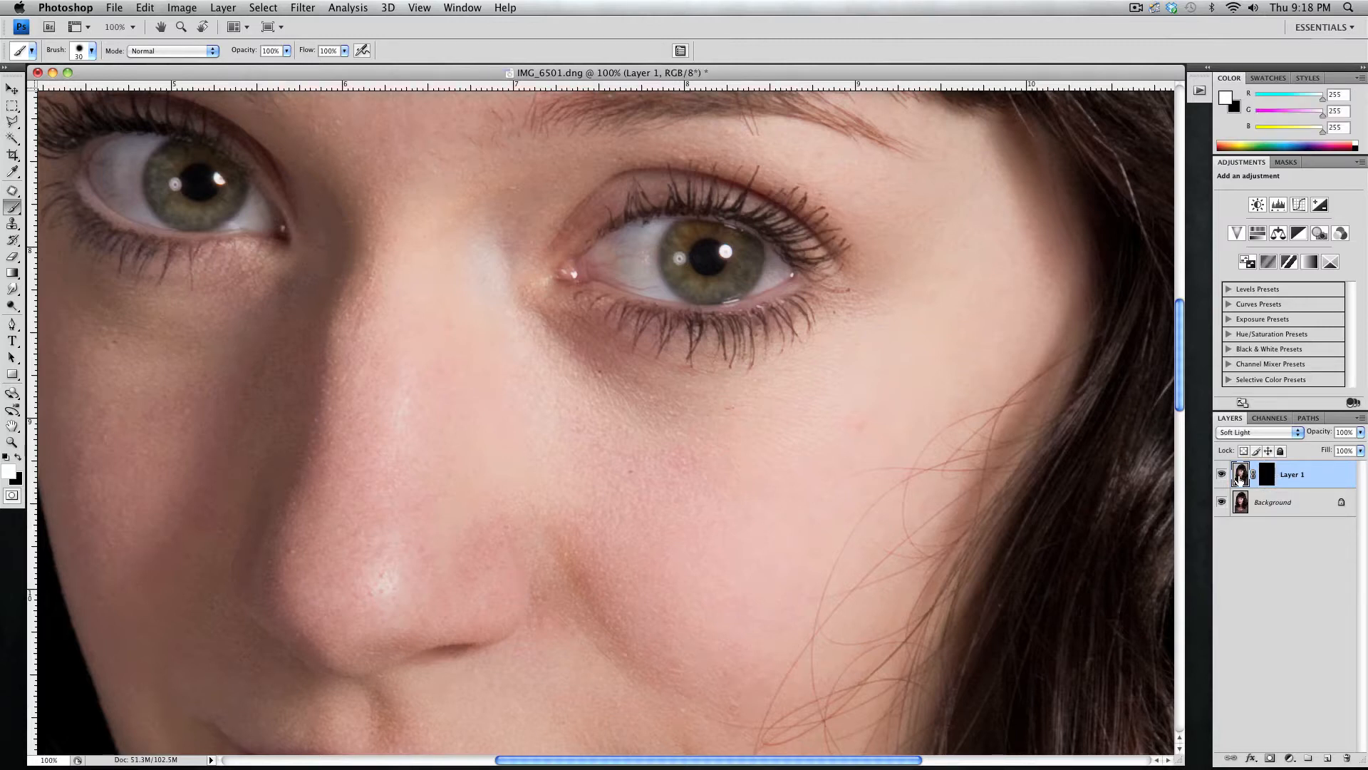
{"action": "left_click", "coordinate": [1262, 480]}
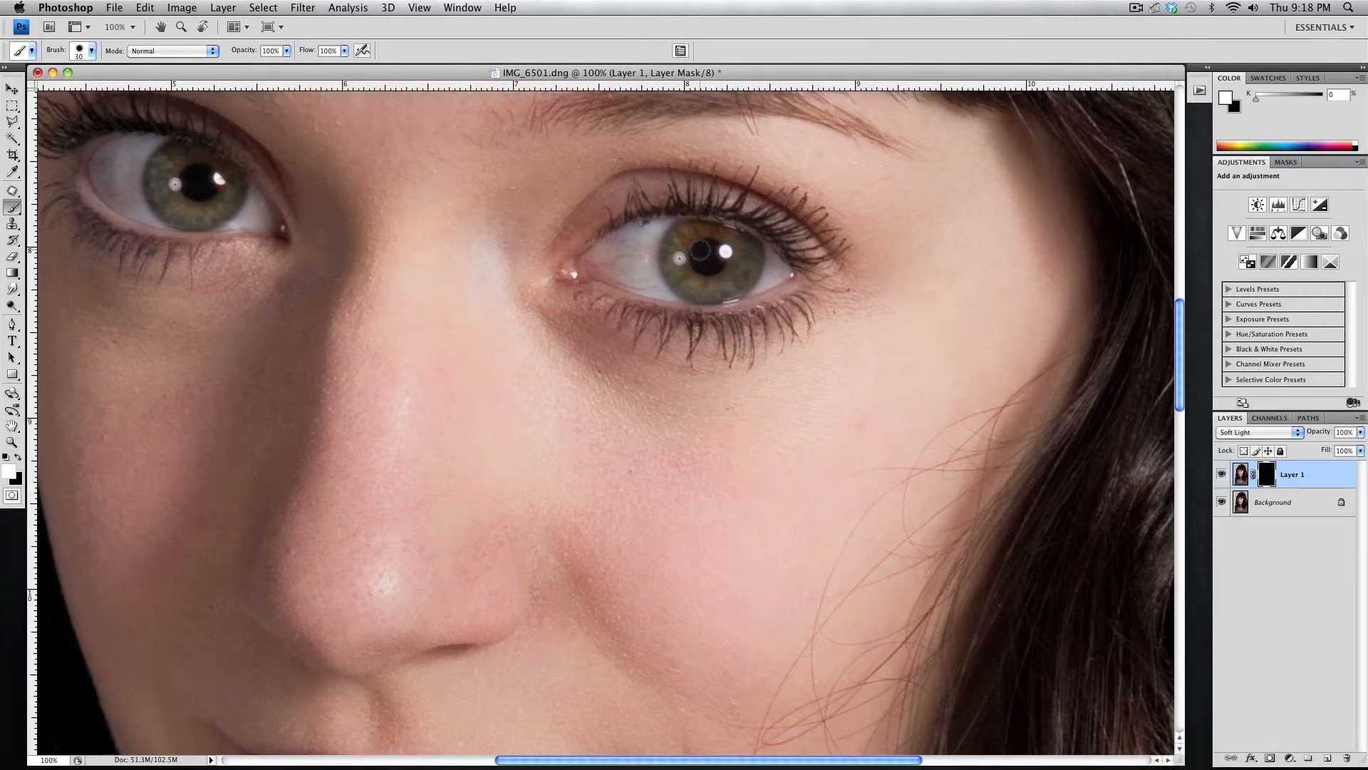
- Paint white on the Layer 1 mask over the whole iris and pupil of the eye on the portrait's right side
{"action": "key", "text": "super+equal"}
{"action": "key", "text": "super+equal"}
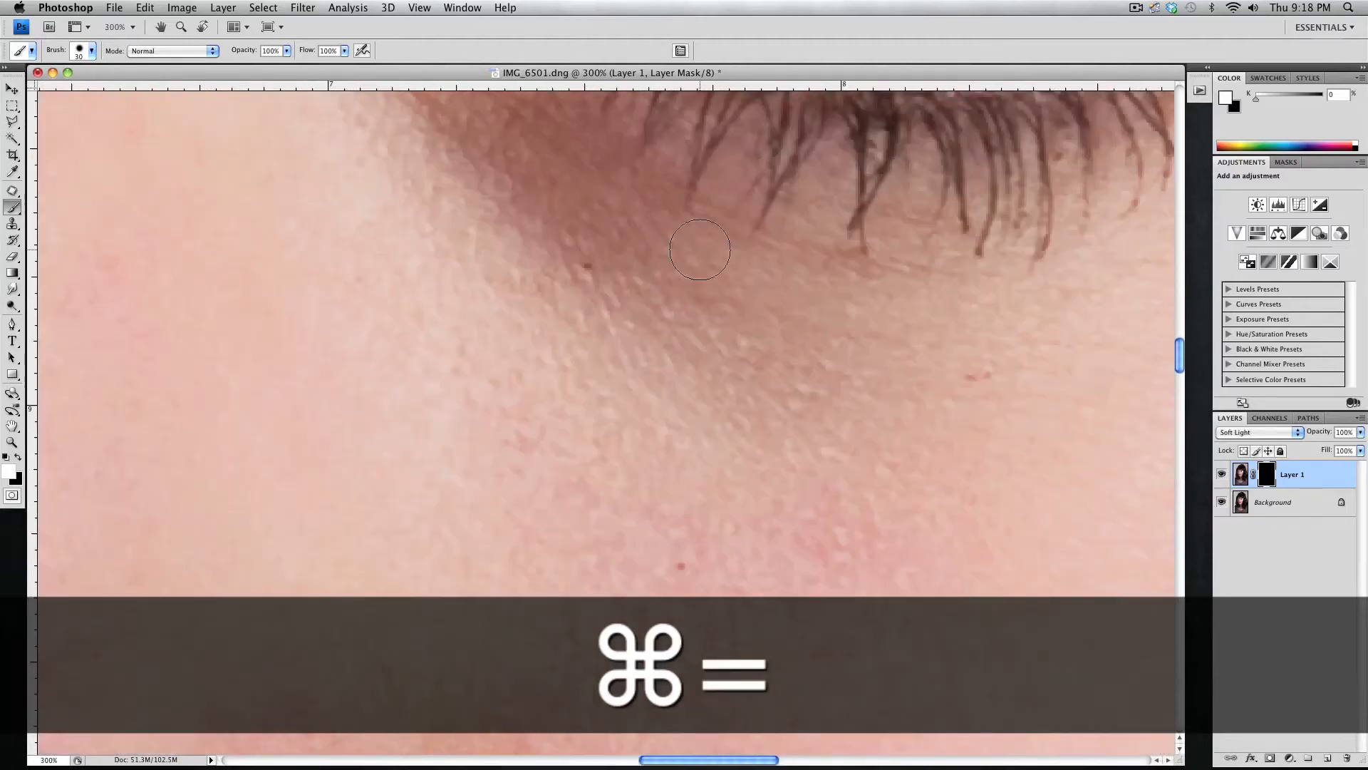
{"action": "left_click_drag", "start_coordinate": [722, 245], "coordinate": [578, 630]}
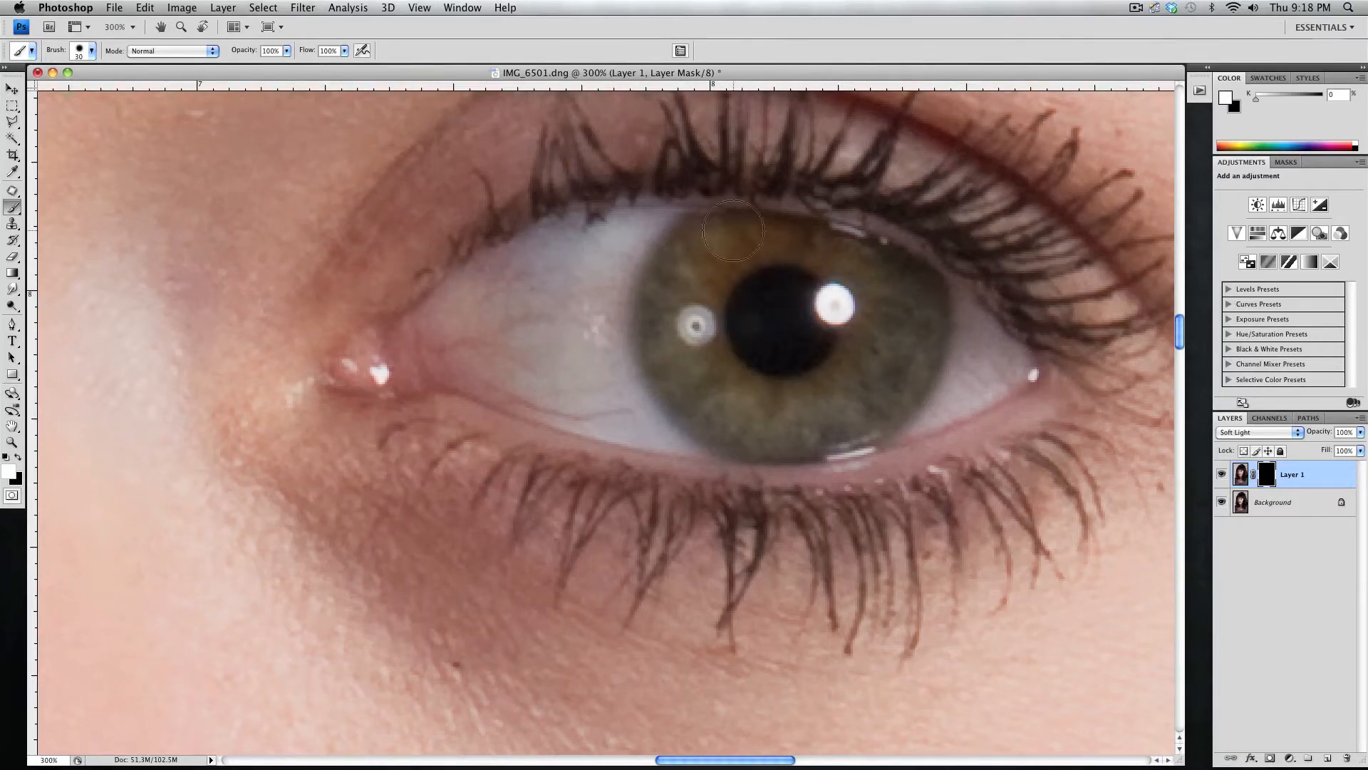
{"action": "mouse_move", "coordinate": [714, 258]}
{"action": "left_mouse_down"}
{"action": "mouse_move", "coordinate": [674, 324]}
{"action": "mouse_move", "coordinate": [687, 359]}
{"action": "mouse_move", "coordinate": [715, 252]}
{"action": "mouse_move", "coordinate": [682, 293]}
{"action": "mouse_move", "coordinate": [693, 258]}
{"action": "mouse_move", "coordinate": [729, 244]}
{"action": "mouse_move", "coordinate": [844, 261]}
{"action": "mouse_move", "coordinate": [798, 264]}
{"action": "mouse_move", "coordinate": [914, 317]}
{"action": "mouse_move", "coordinate": [869, 344]}
{"action": "mouse_move", "coordinate": [872, 329]}
{"action": "mouse_move", "coordinate": [906, 324]}
{"action": "mouse_move", "coordinate": [899, 375]}
{"action": "mouse_move", "coordinate": [838, 415]}
{"action": "mouse_move", "coordinate": [736, 416]}
{"action": "mouse_move", "coordinate": [684, 357]}
{"action": "mouse_move", "coordinate": [714, 384]}
{"action": "mouse_move", "coordinate": [792, 397]}
{"action": "mouse_move", "coordinate": [736, 308]}
{"action": "mouse_move", "coordinate": [778, 277]}
{"action": "mouse_move", "coordinate": [727, 317]}
{"action": "mouse_move", "coordinate": [687, 318]}
{"action": "left_mouse_up"}
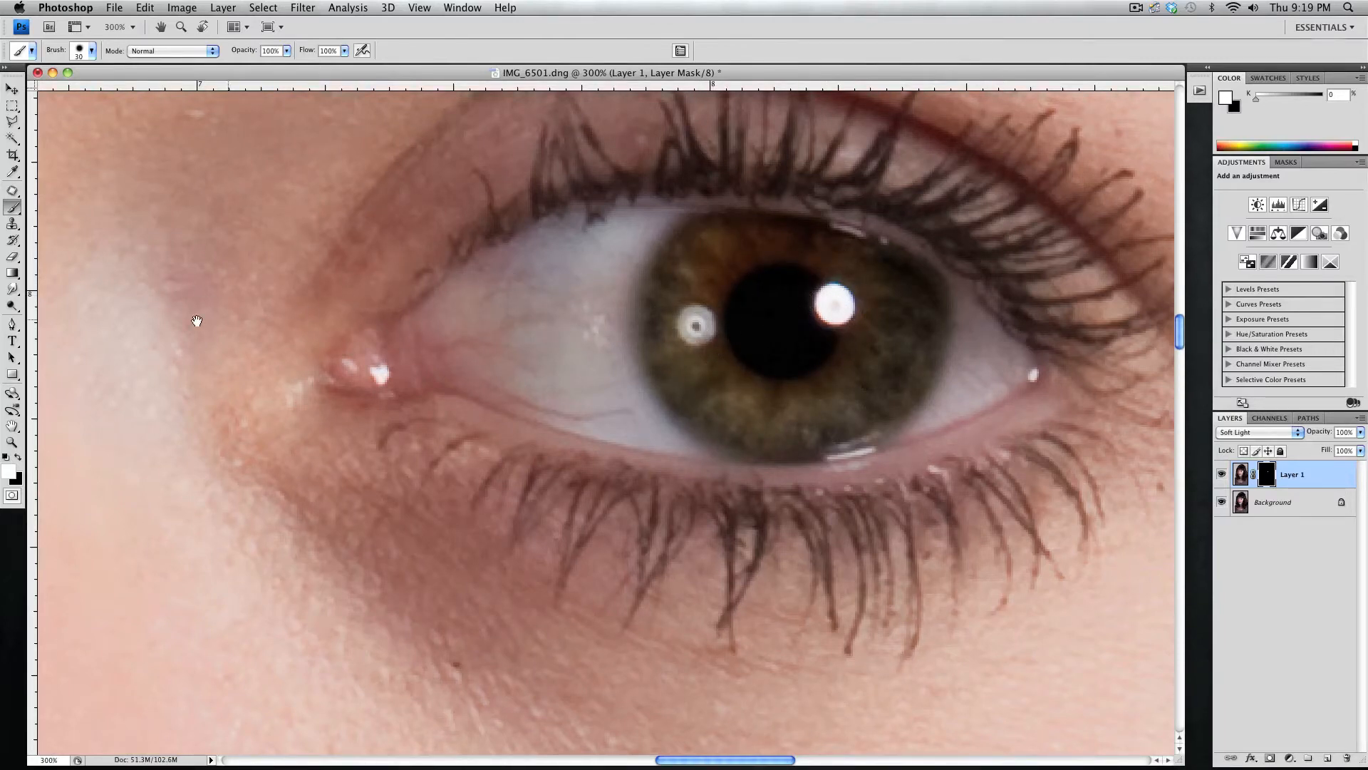
- Paint white on the Layer 1 mask over the iris of the eye on the portrait's left side
{"action": "left_click_drag", "start_coordinate": [156, 299], "coordinate": [843, 314]}
{"action": "mouse_move", "coordinate": [278, 328]}
{"action": "left_mouse_down"}
{"action": "mouse_move", "coordinate": [598, 334]}
{"action": "mouse_move", "coordinate": [824, 413]}
{"action": "mouse_move", "coordinate": [965, 513]}
{"action": "mouse_move", "coordinate": [1019, 480]}
{"action": "left_mouse_up"}
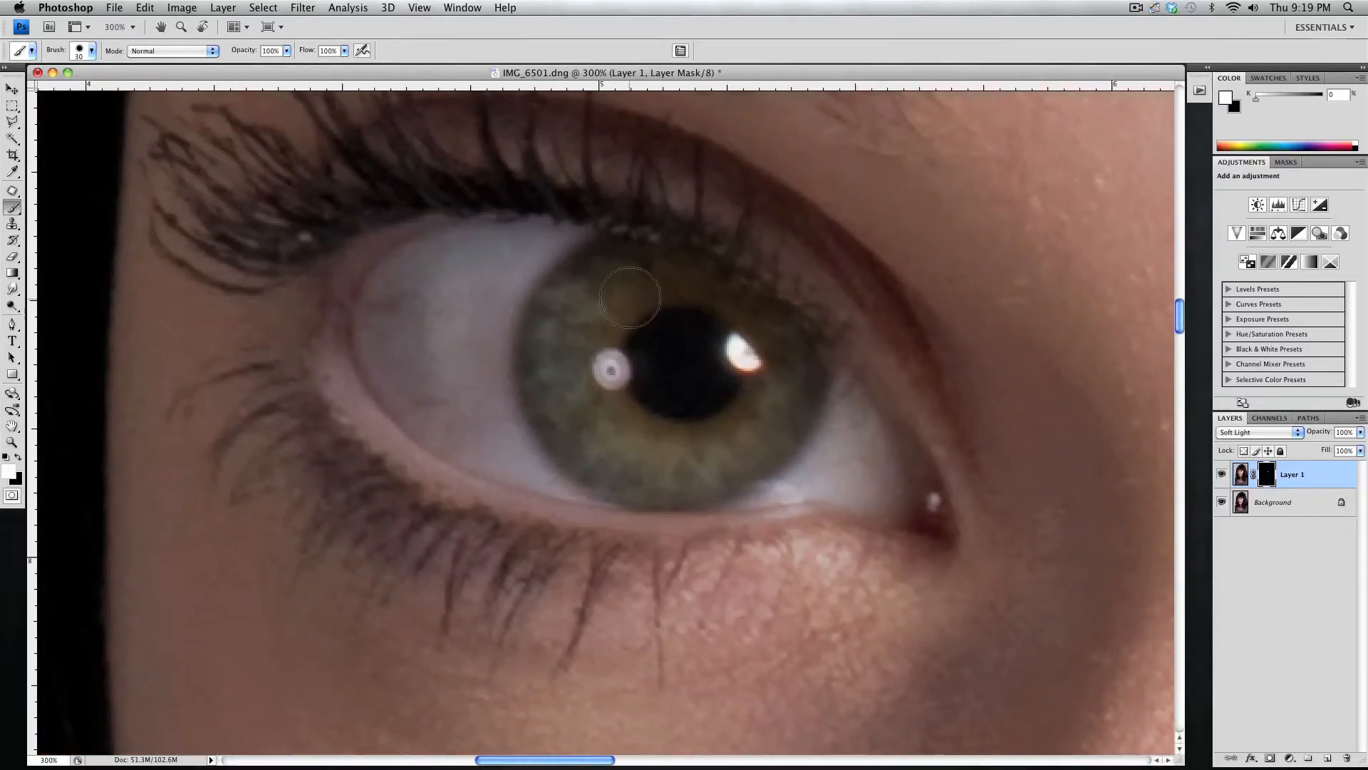
{"action": "mouse_move", "coordinate": [632, 297]}
{"action": "left_mouse_down"}
{"action": "mouse_move", "coordinate": [584, 335]}
{"action": "mouse_move", "coordinate": [615, 277]}
{"action": "mouse_move", "coordinate": [567, 379]}
{"action": "mouse_move", "coordinate": [569, 348]}
{"action": "mouse_move", "coordinate": [660, 413]}
{"action": "mouse_move", "coordinate": [650, 472]}
{"action": "mouse_move", "coordinate": [588, 441]}
{"action": "mouse_move", "coordinate": [724, 450]}
{"action": "mouse_move", "coordinate": [709, 430]}
{"action": "mouse_move", "coordinate": [782, 391]}
{"action": "mouse_move", "coordinate": [721, 337]}
{"action": "mouse_move", "coordinate": [623, 308]}
{"action": "mouse_move", "coordinate": [613, 273]}
{"action": "mouse_move", "coordinate": [655, 277]}
{"action": "mouse_move", "coordinate": [747, 327]}
{"action": "mouse_move", "coordinate": [777, 382]}
{"action": "mouse_move", "coordinate": [765, 338]}
{"action": "mouse_move", "coordinate": [621, 268]}
{"action": "mouse_move", "coordinate": [745, 321]}
{"action": "mouse_move", "coordinate": [780, 388]}
{"action": "mouse_move", "coordinate": [698, 456]}
{"action": "mouse_move", "coordinate": [622, 464]}
{"action": "mouse_move", "coordinate": [549, 392]}
{"action": "mouse_move", "coordinate": [566, 326]}
{"action": "mouse_move", "coordinate": [593, 296]}
{"action": "mouse_move", "coordinate": [573, 307]}
{"action": "mouse_move", "coordinate": [551, 367]}
{"action": "mouse_move", "coordinate": [564, 316]}
{"action": "mouse_move", "coordinate": [650, 228]}
{"action": "mouse_move", "coordinate": [962, 403]}
{"action": "mouse_move", "coordinate": [801, 351]}
{"action": "mouse_move", "coordinate": [831, 336]}
{"action": "left_mouse_up"}
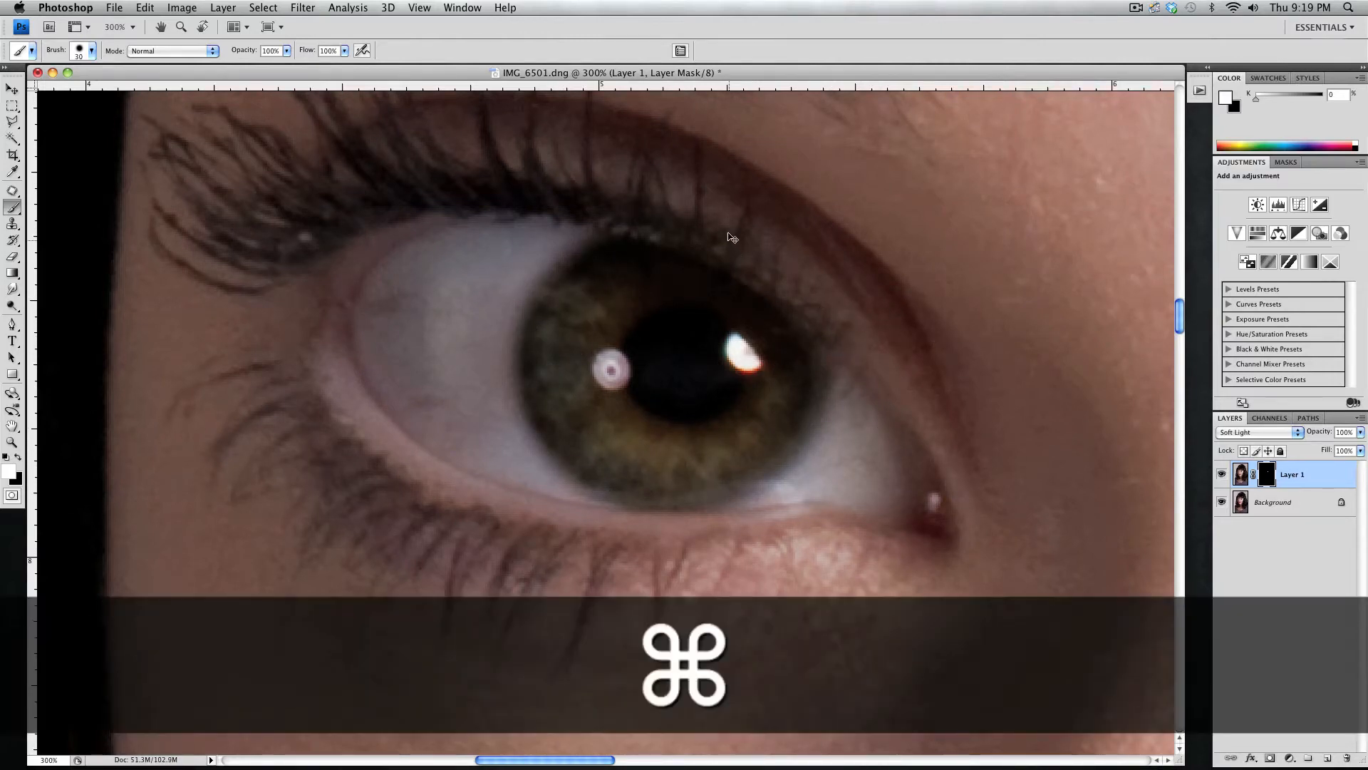
{"action": "key", "text": "super+minus"}
{"action": "key", "text": "super+minus"}
{"action": "key", "text": "super+minus"}
{"action": "key", "text": "super+equal"}
{"action": "key", "text": "super+equal"}
{"action": "key", "text": "super+equal"}
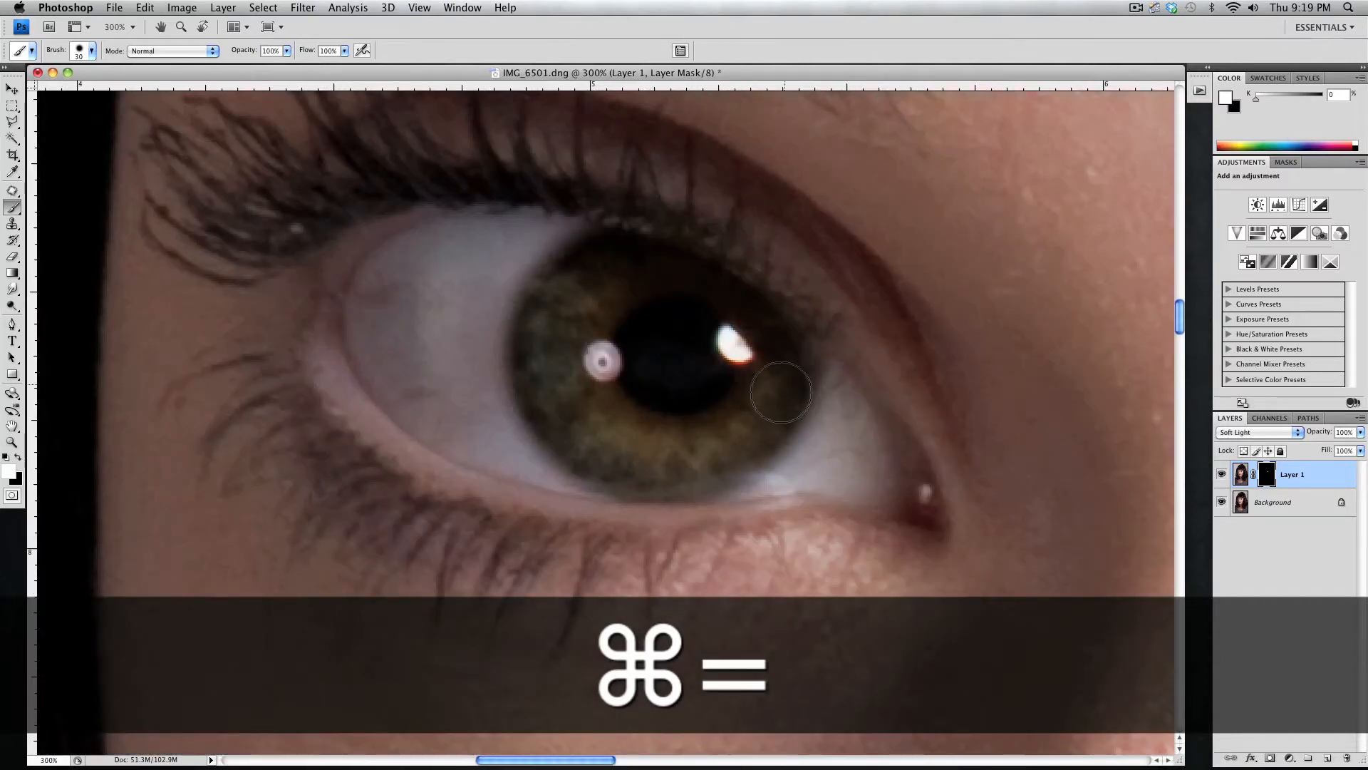
{"action": "mouse_move", "coordinate": [790, 367]}
{"action": "left_mouse_down"}
{"action": "mouse_move", "coordinate": [736, 441]}
{"action": "mouse_move", "coordinate": [676, 473]}
{"action": "mouse_move", "coordinate": [629, 469]}
{"action": "mouse_move", "coordinate": [590, 443]}
{"action": "left_mouse_up"}
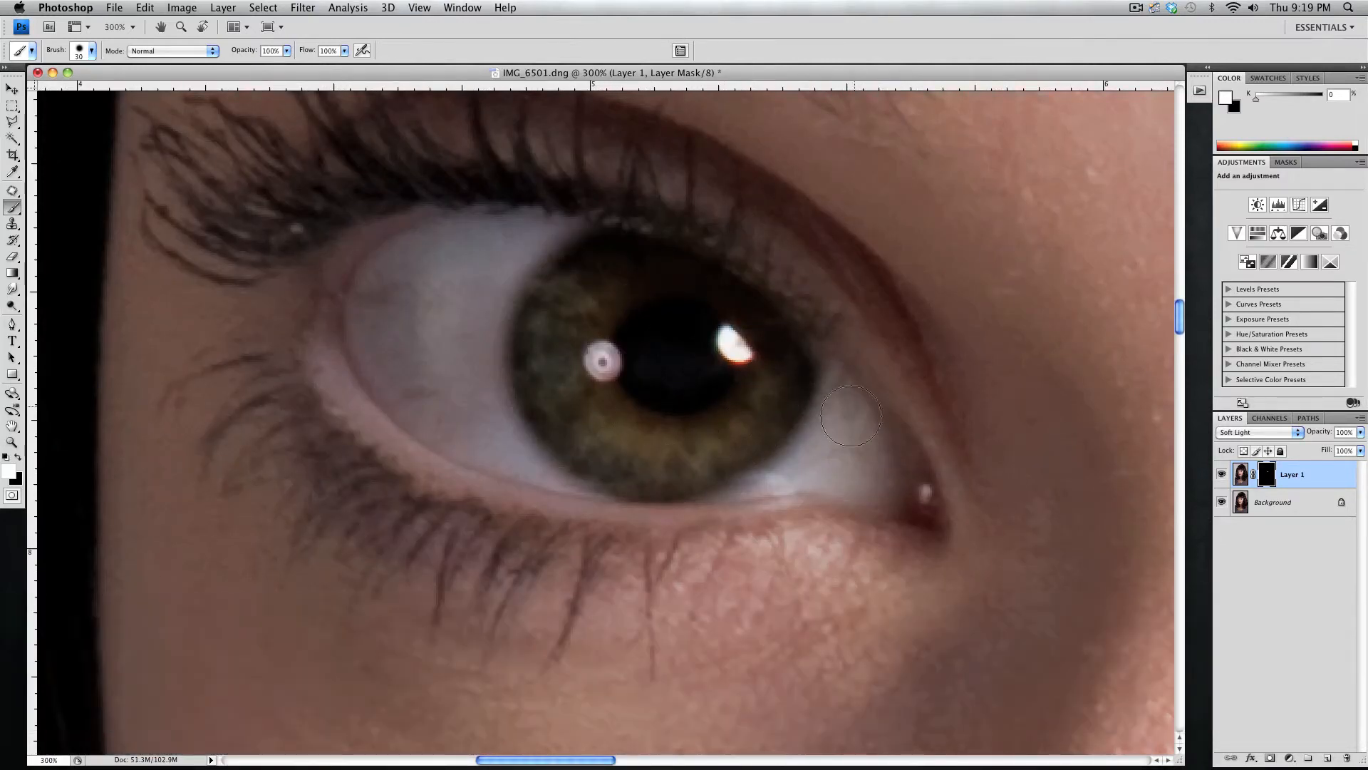
- Display the Layer 1 mask alone, fill the unpainted gap in the left-side eye with white, and return to the image view
{"action": "key", "text": "super"}
{"action": "key", "text": "super+minus"}
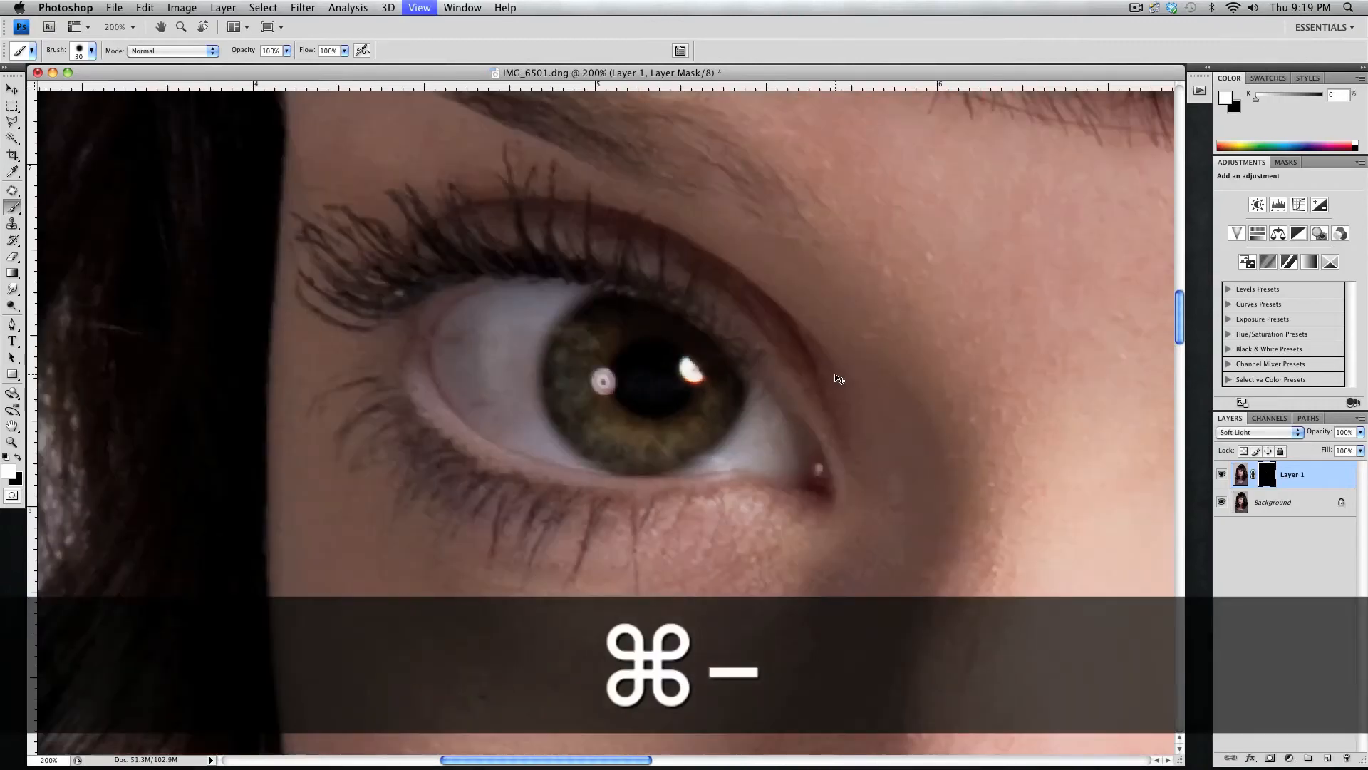
{"action": "key", "text": "super+minus"}
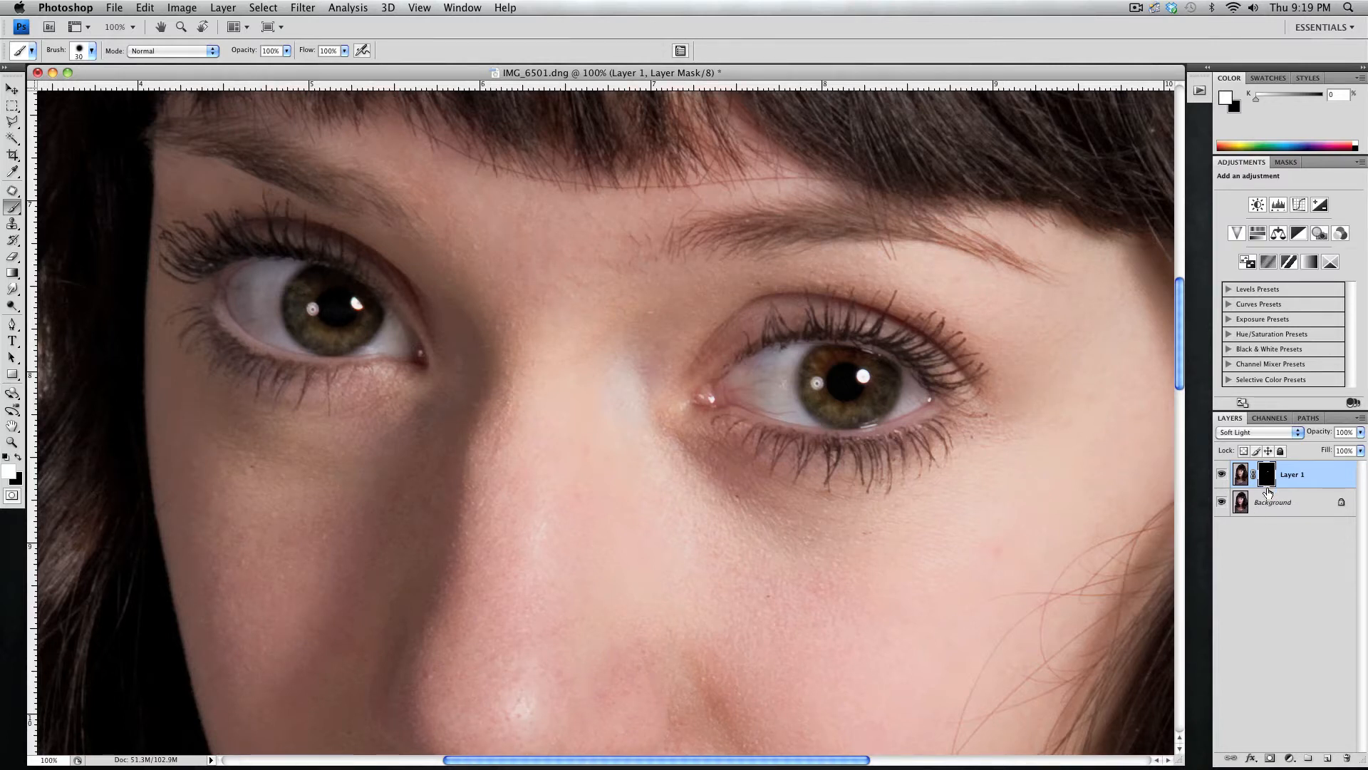
{"action": "left_click", "coordinate": [1266, 482], "text": "alt"}
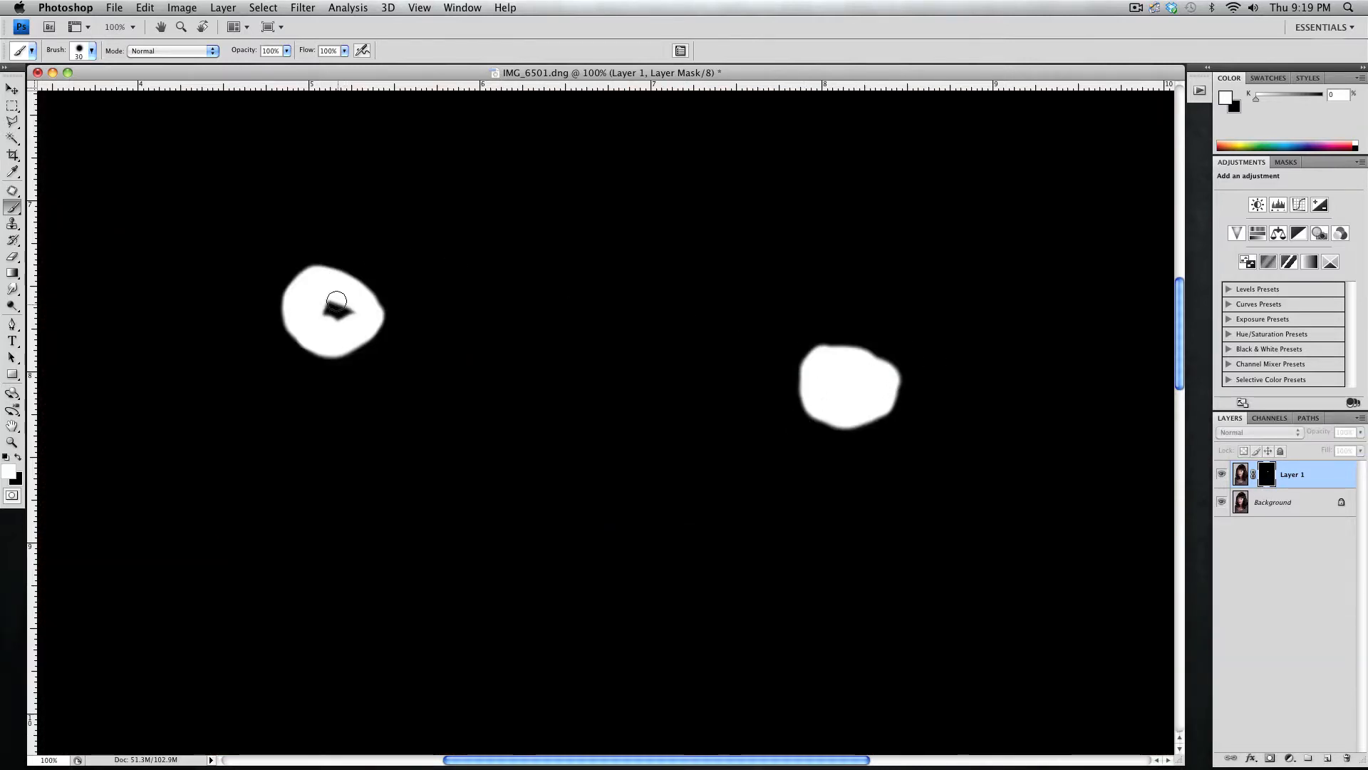
{"action": "left_click_drag", "start_coordinate": [336, 299], "coordinate": [344, 305]}
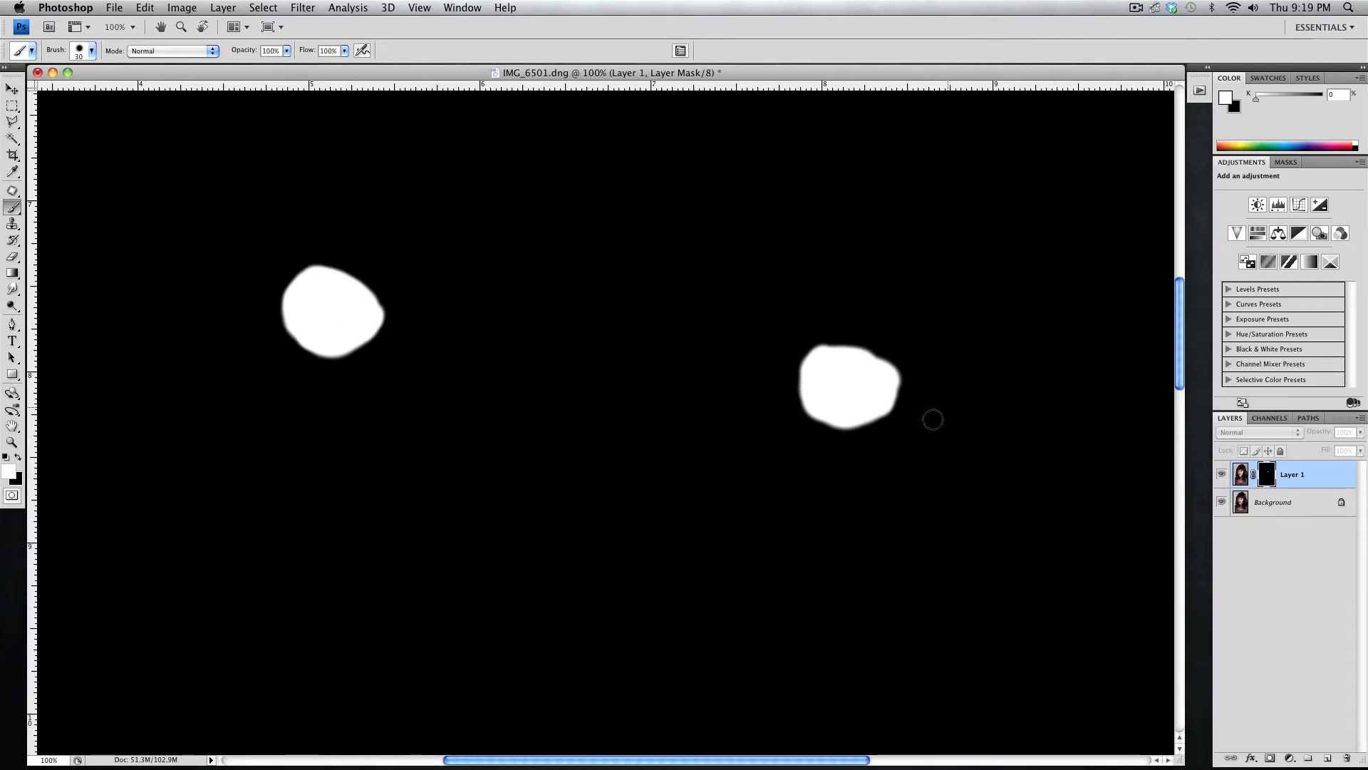
{"action": "left_click", "coordinate": [1266, 473], "text": "alt"}
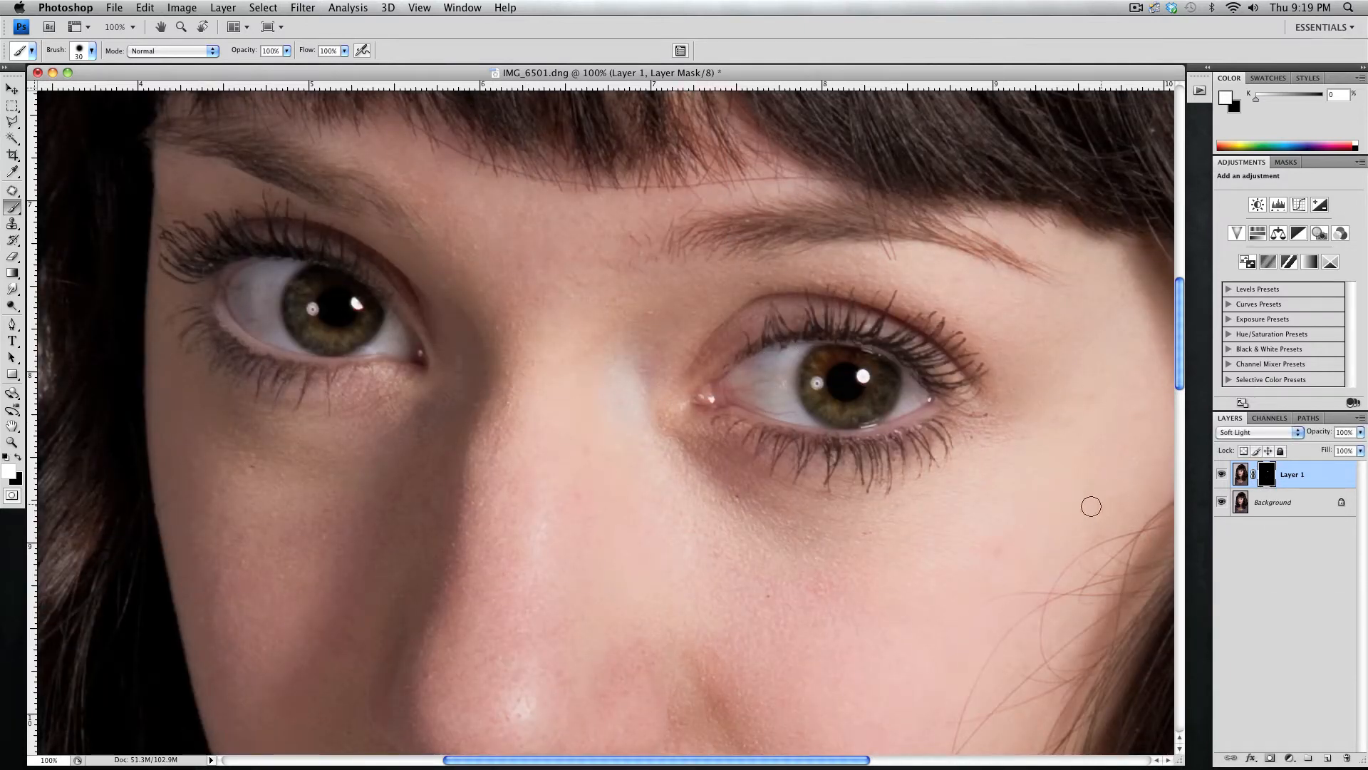
{"action": "left_click", "coordinate": [17, 457]}
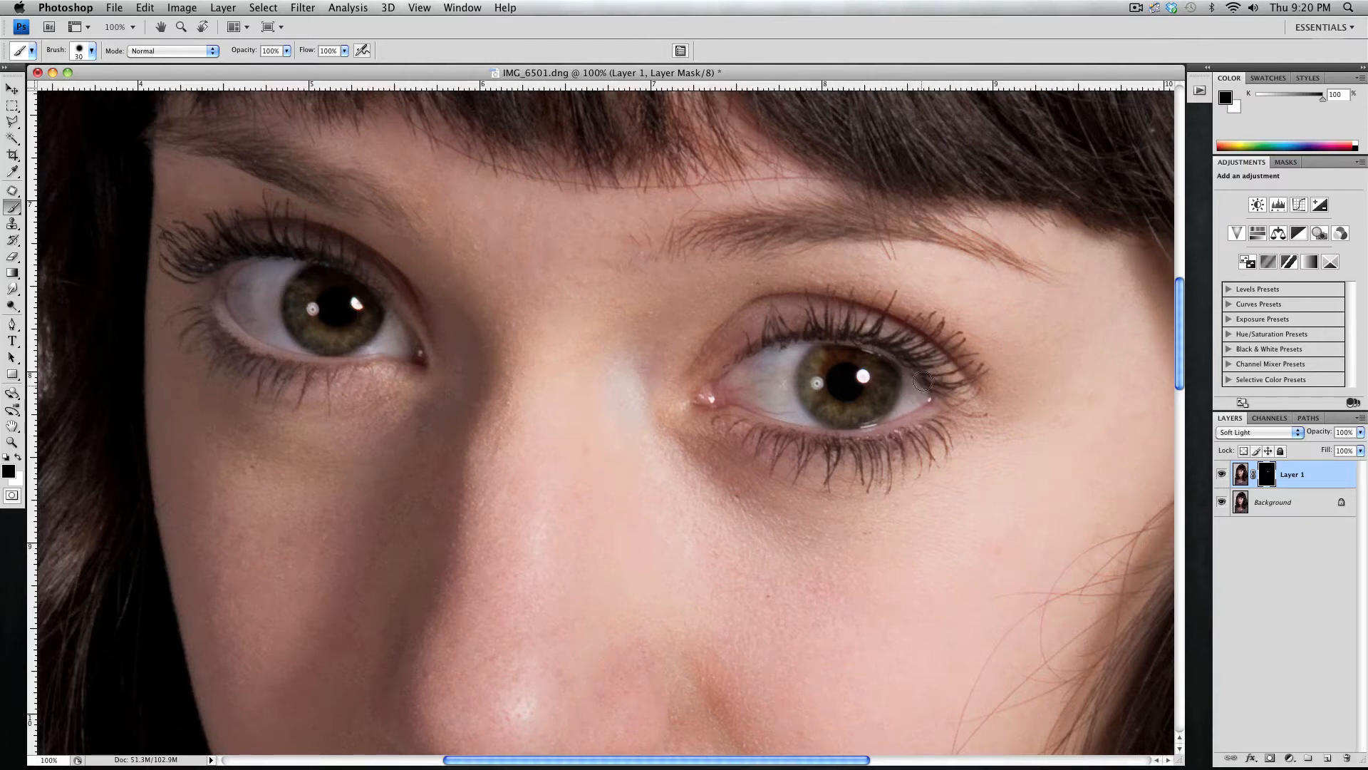
{"action": "key", "text": "super+z"}
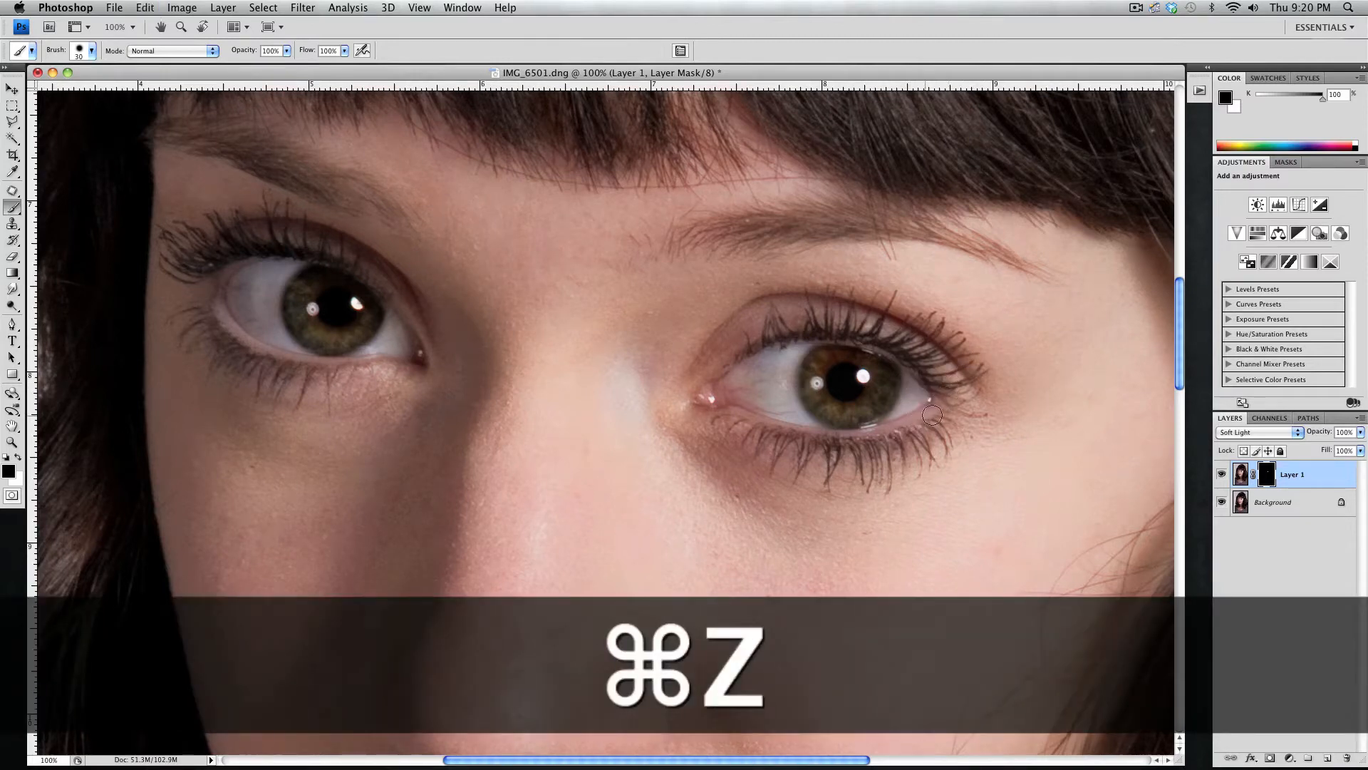
{"action": "left_click", "coordinate": [1242, 474]}
{"action": "key", "text": "x"}
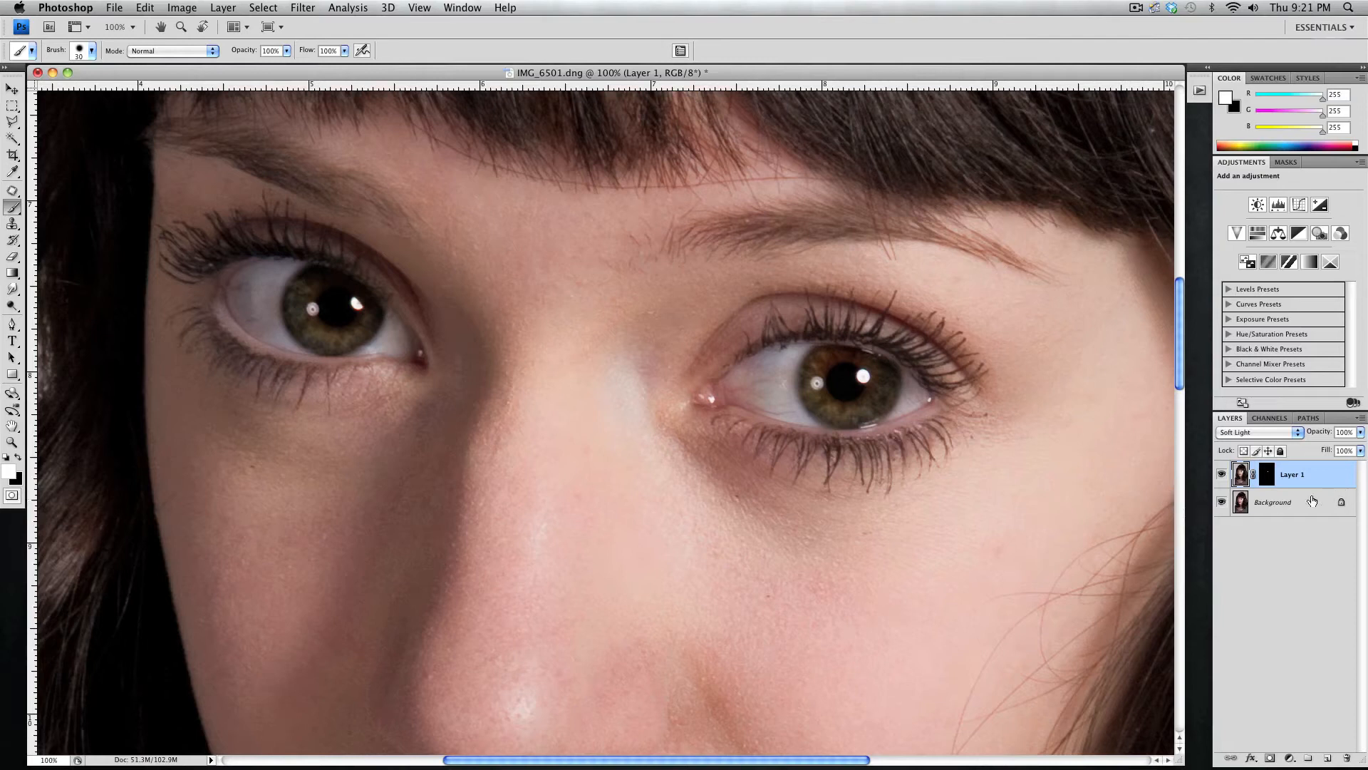
- Try duplicating Layer 1 with its mask to strengthen the Soft Light effect on the eyes, and undo the duplication
{"action": "left_click", "coordinate": [1245, 434]}
{"action": "left_click", "coordinate": [1246, 443]}
{"action": "left_click", "coordinate": [1252, 435]}
{"action": "left_click", "coordinate": [1253, 426]}
{"action": "key", "text": "super"}
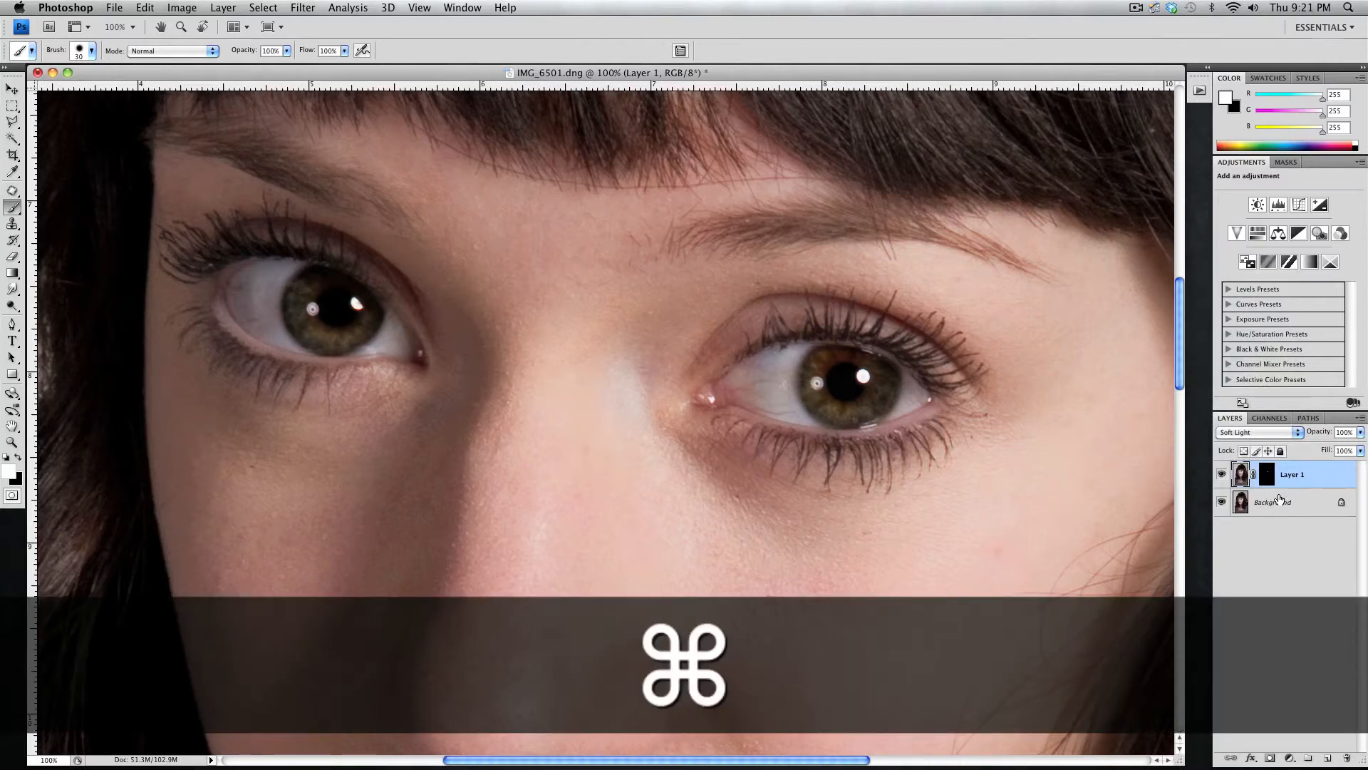
{"action": "key", "text": "super+j"}
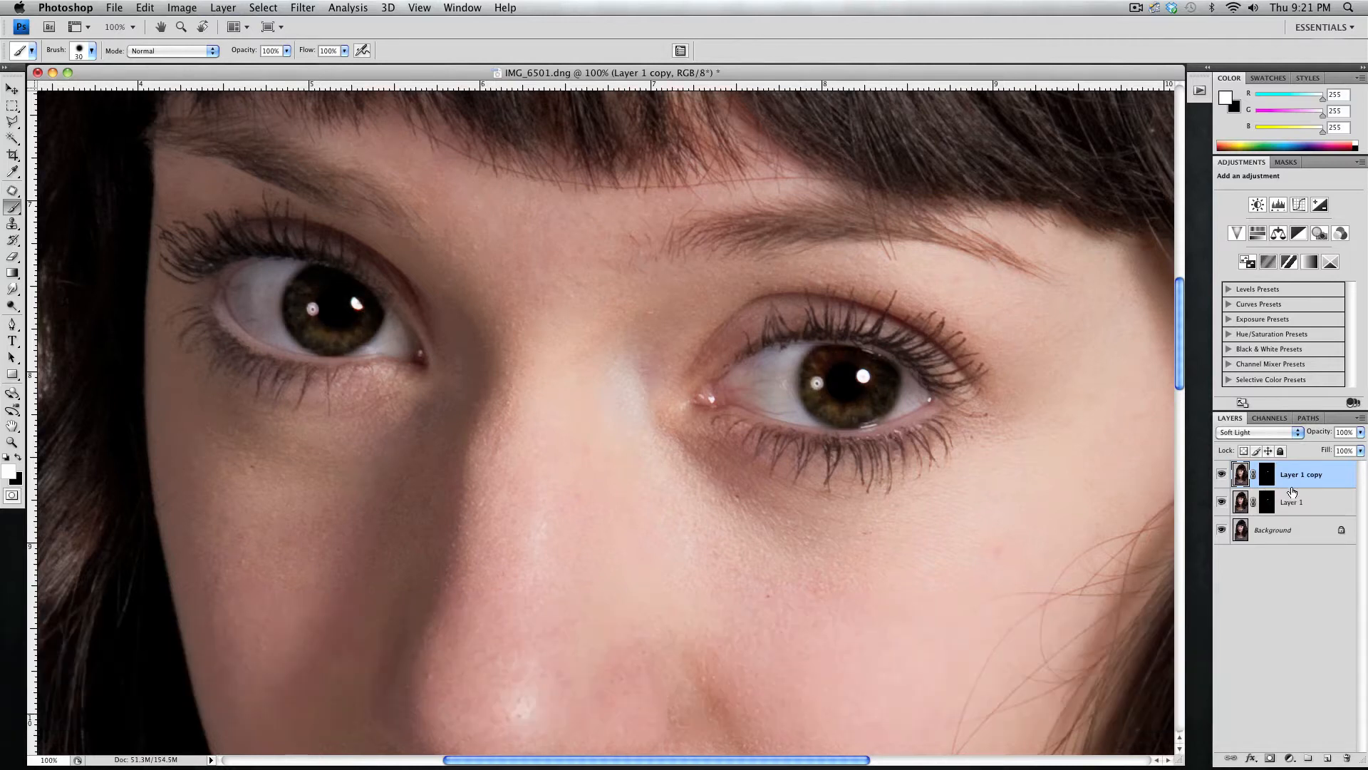
{"action": "key", "text": "super+z"}
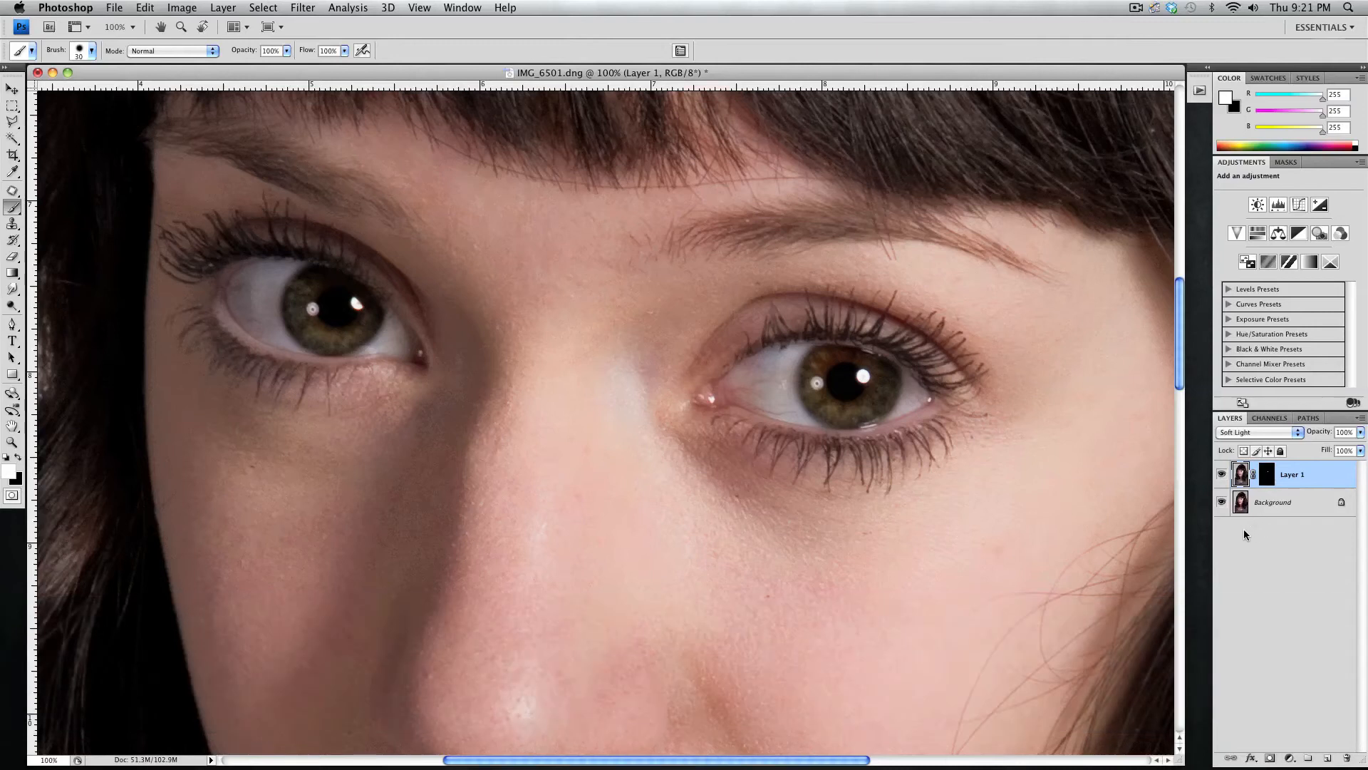
- Reduce the opacity of Layer 1 to 67%
{"action": "mouse_move", "coordinate": [1312, 435]}
{"action": "left_mouse_down"}
{"action": "mouse_move", "coordinate": [1294, 437]}
{"action": "mouse_move", "coordinate": [1319, 437]}
{"action": "left_mouse_up"}
{"action": "key", "text": "super+z"}
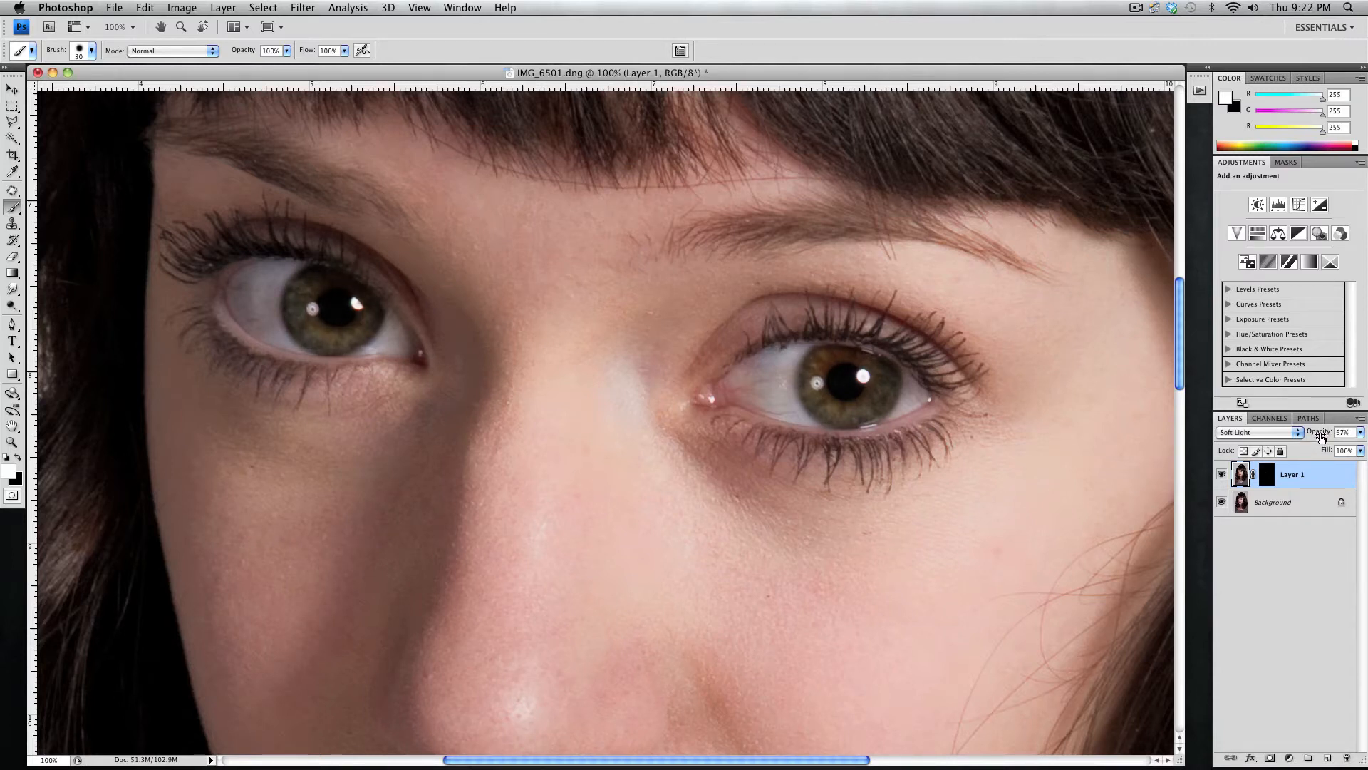
{"action": "left_click", "coordinate": [1295, 573]}
- Draw an elliptical selection tightly around the iris of the eye on the portrait's right side
{"action": "left_click", "coordinate": [12, 106]}
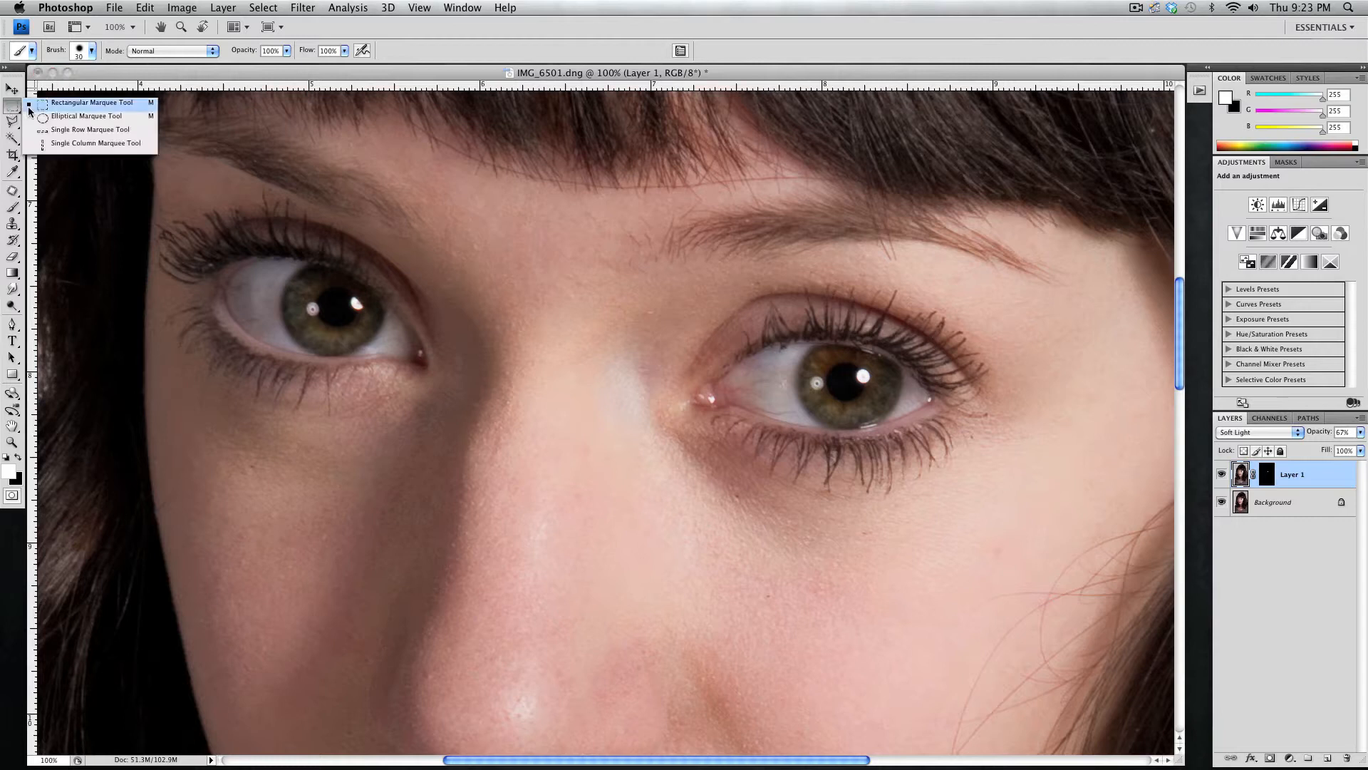
{"action": "left_click", "coordinate": [82, 116]}
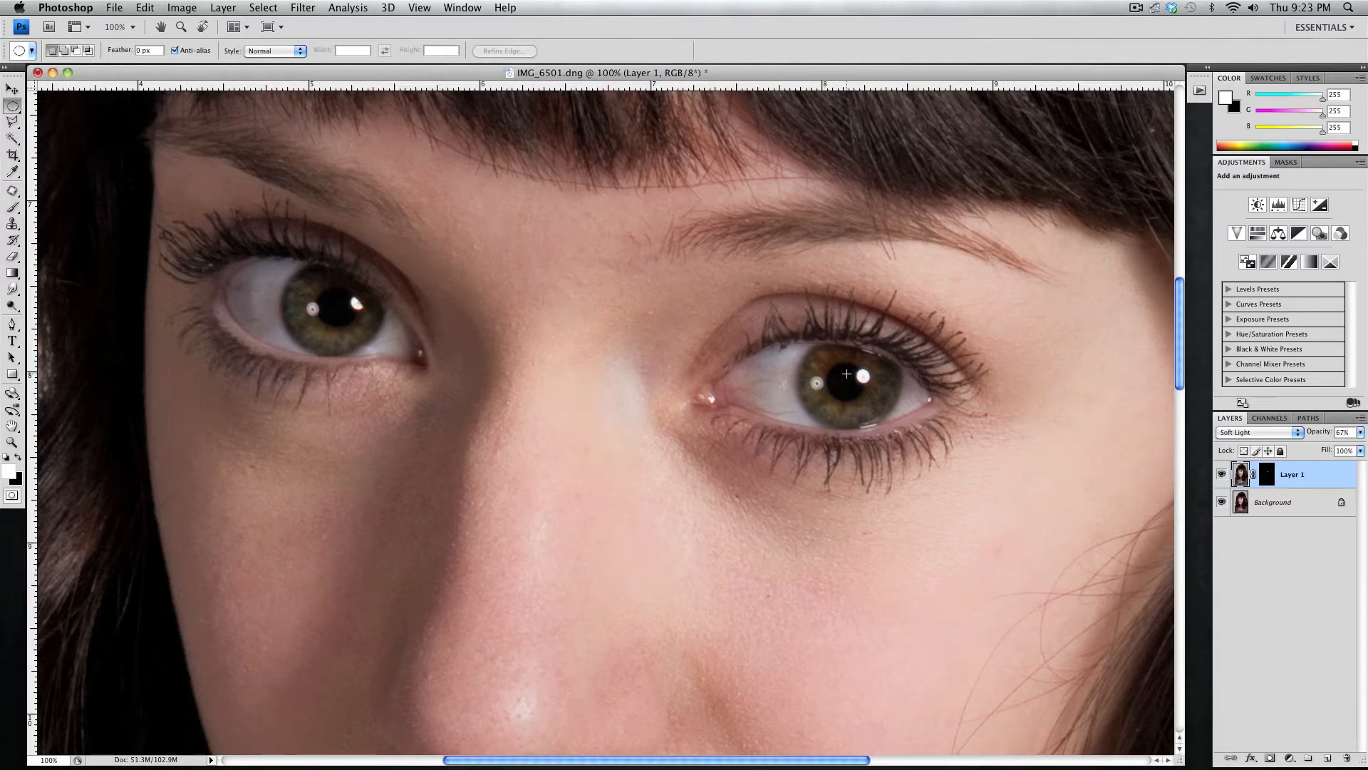
{"action": "key", "text": "super+equal"}
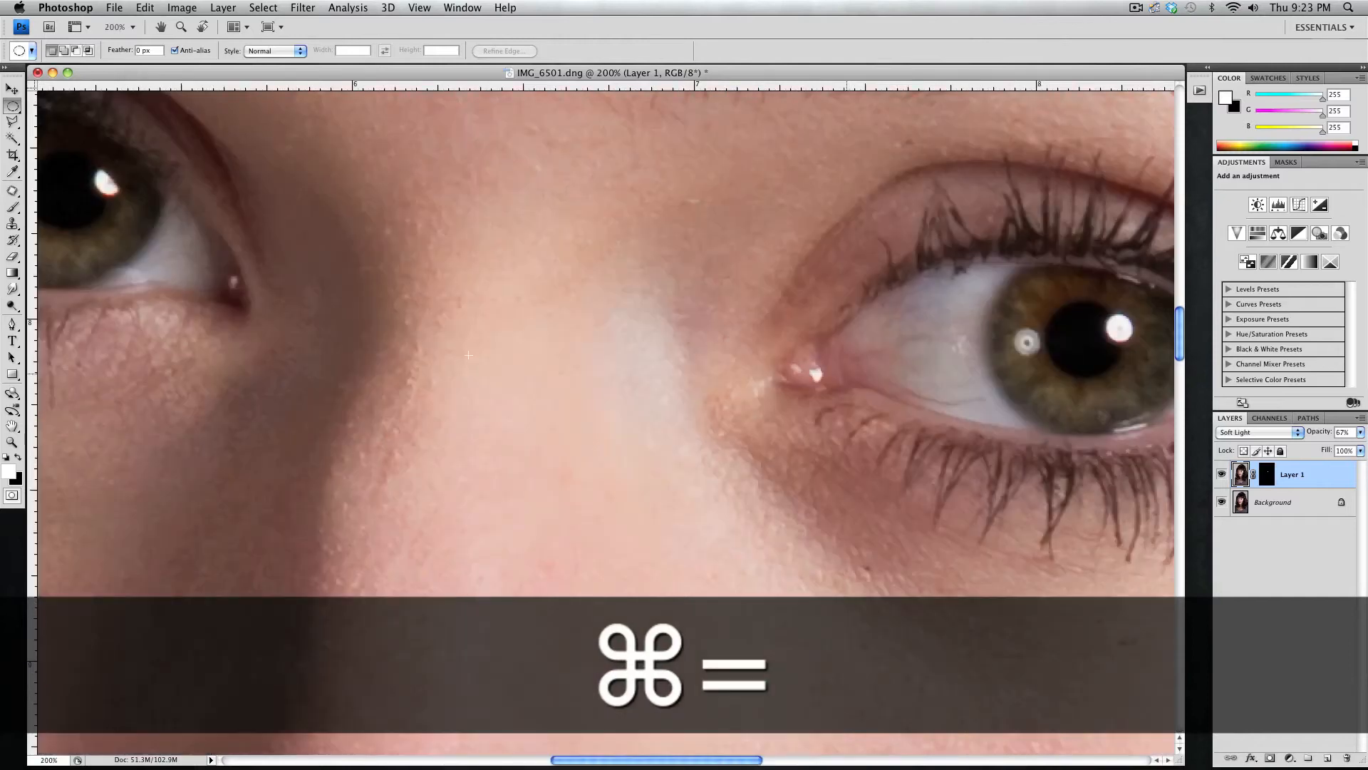
{"action": "scroll", "coordinate": [468, 354], "scroll_direction": "right", "scroll_amount": 10}
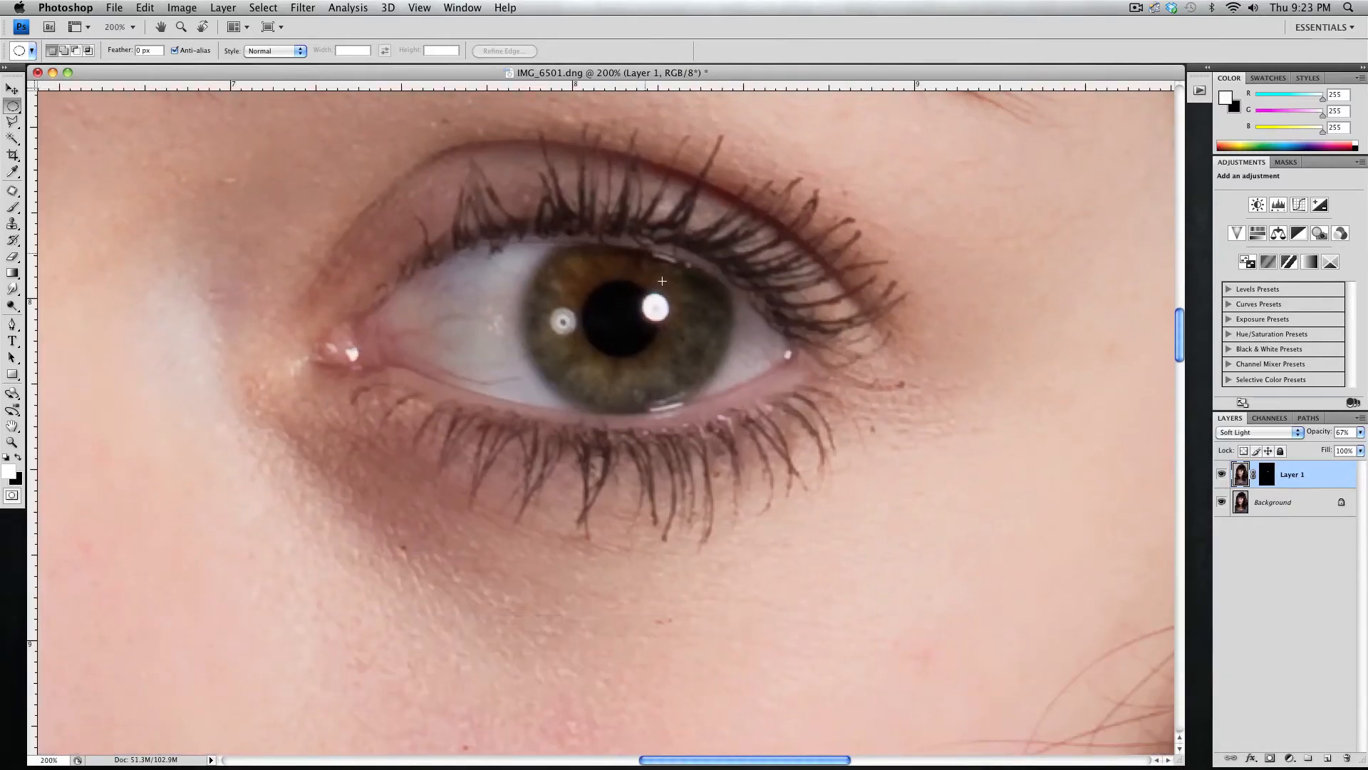
{"action": "key", "text": "super+z"}
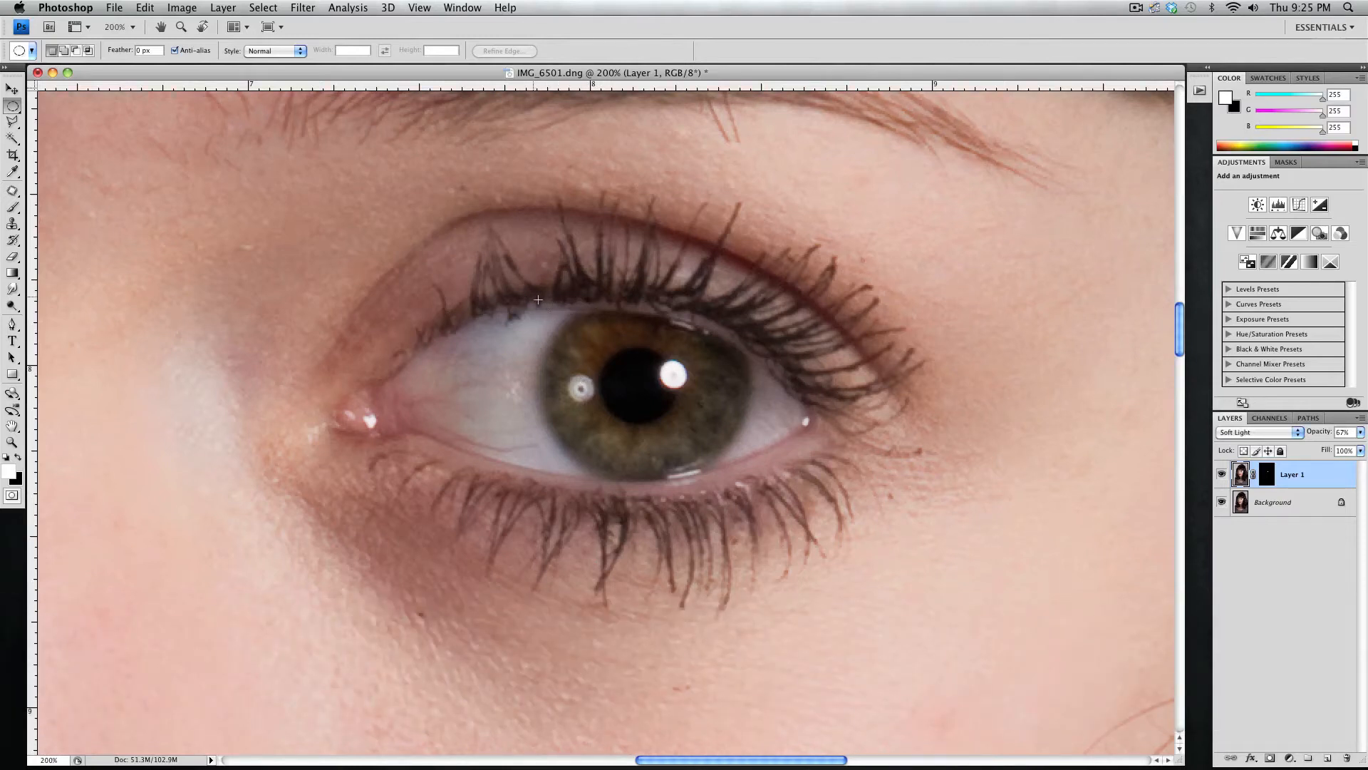
{"action": "left_click_drag", "start_coordinate": [749, 478], "coordinate": [751, 478]}
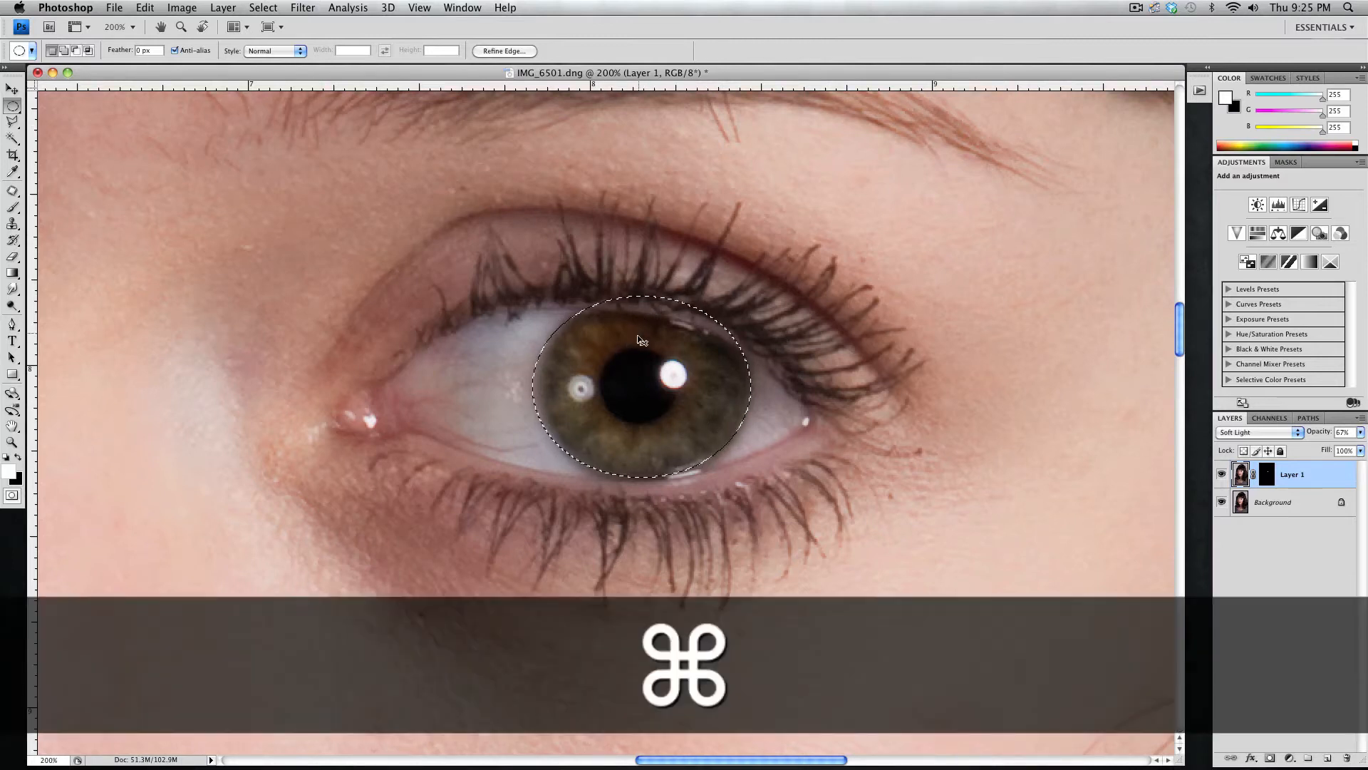
{"action": "key", "text": "super+d"}
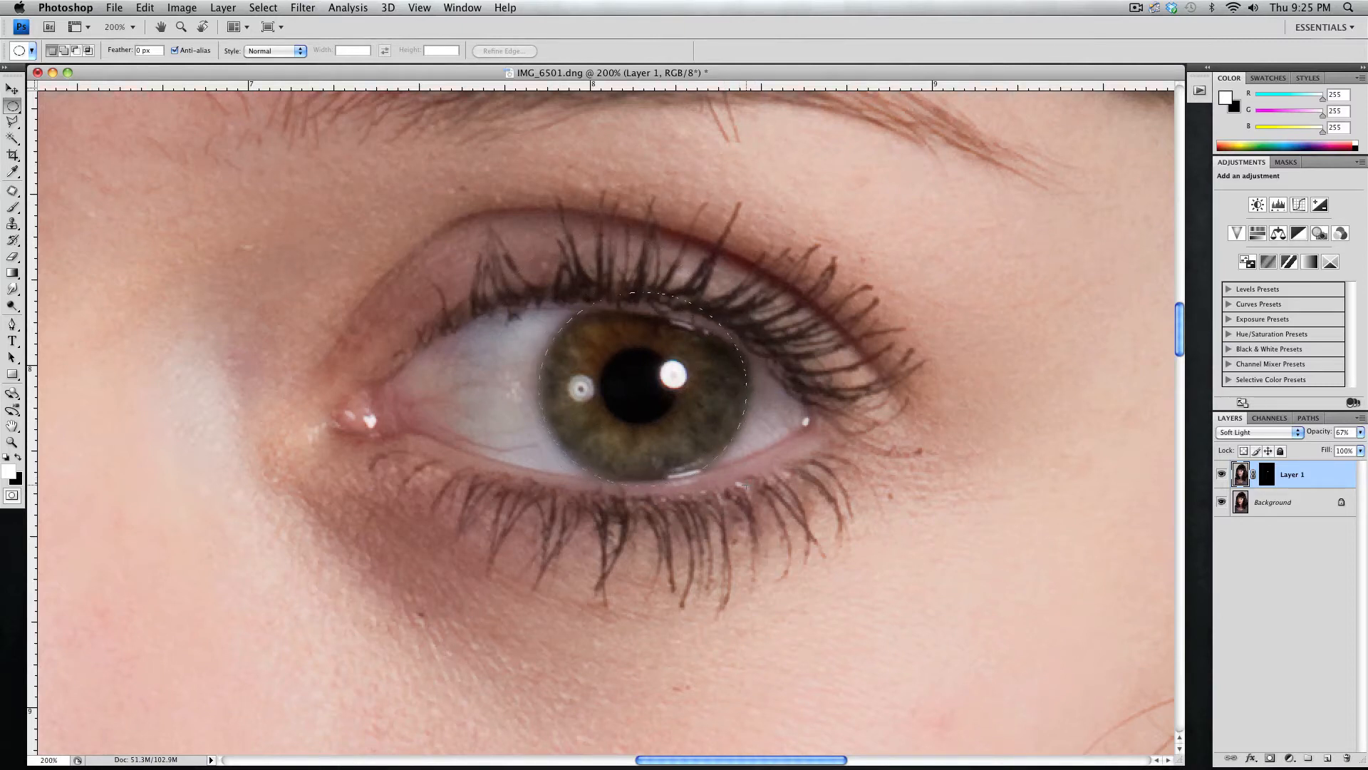
{"action": "left_click_drag", "start_coordinate": [745, 485], "coordinate": [538, 290]}
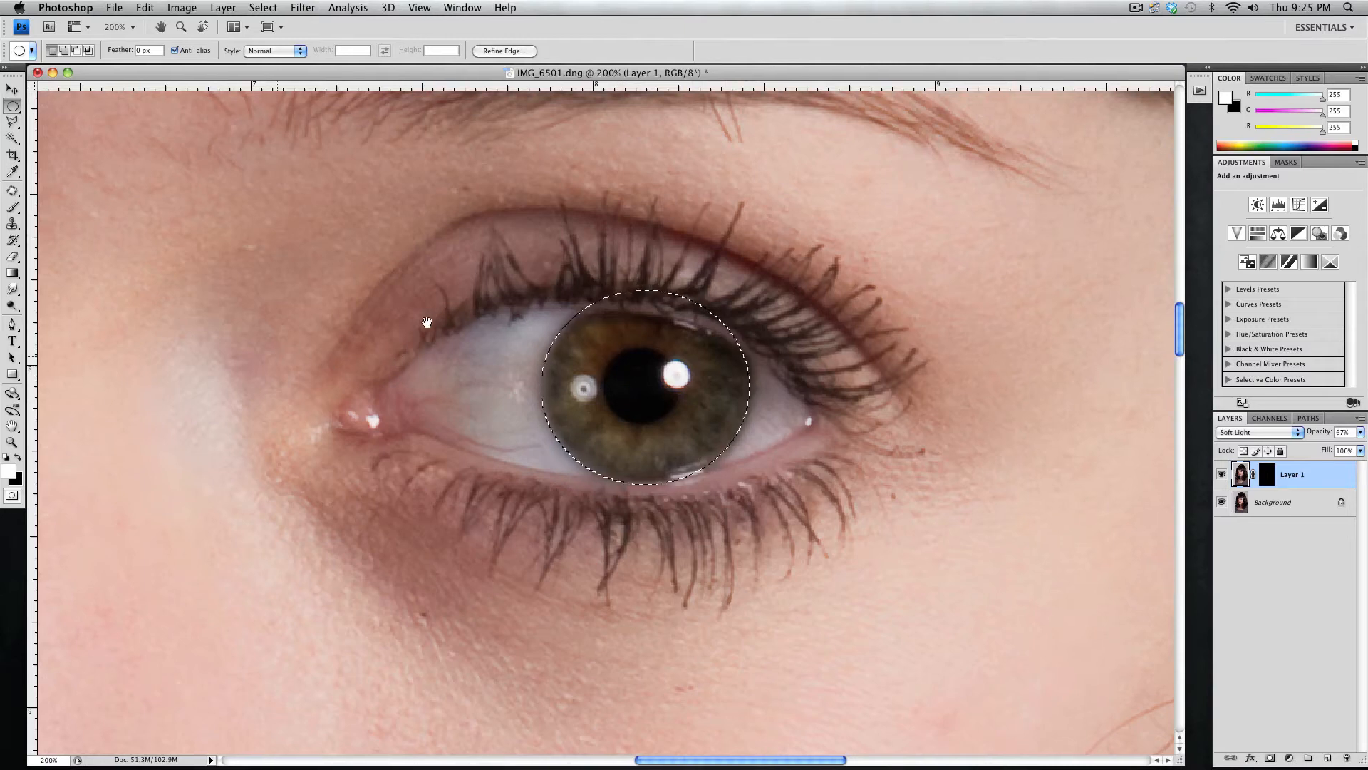
- Add a circular selection around the iris of the eye on the portrait's left side to the existing selection
{"action": "left_click_drag", "start_coordinate": [428, 325], "coordinate": [678, 328]}
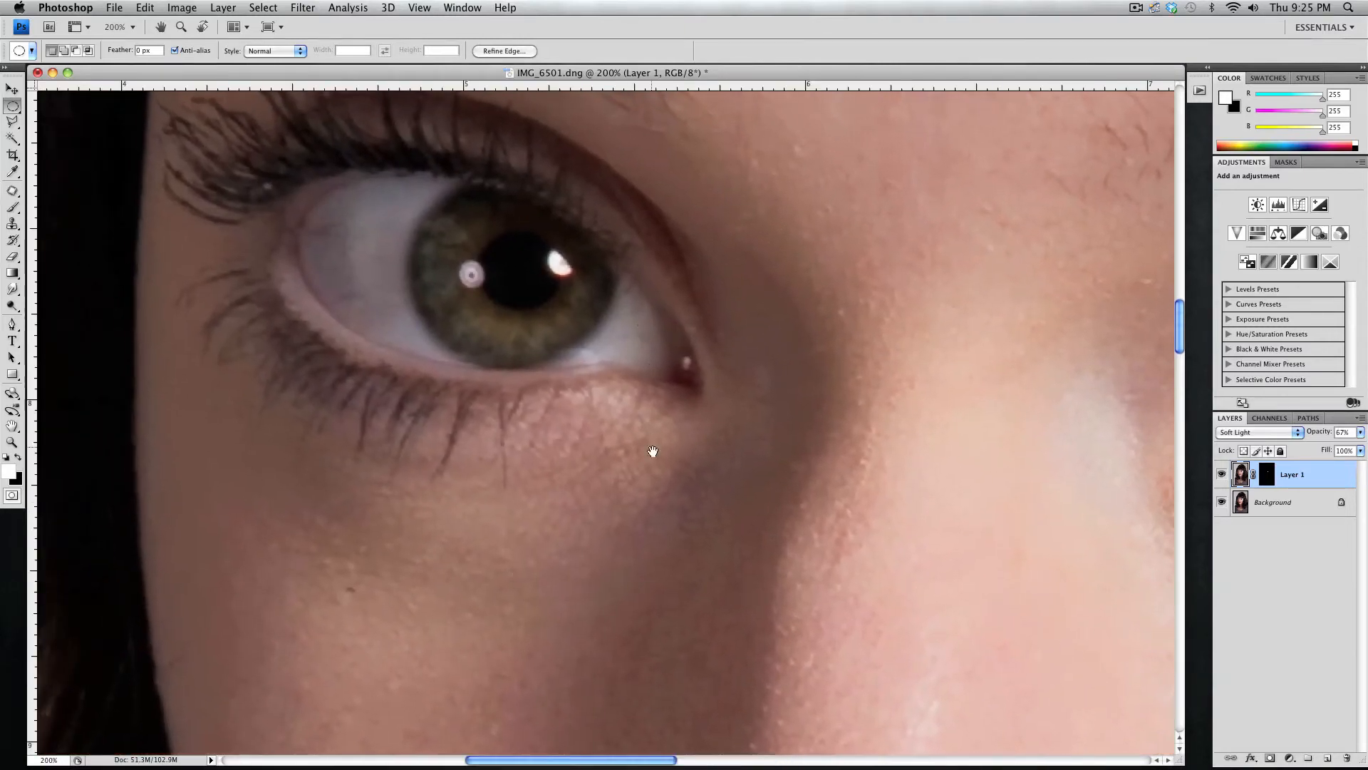
{"action": "left_click_drag", "start_coordinate": [653, 451], "coordinate": [674, 587]}
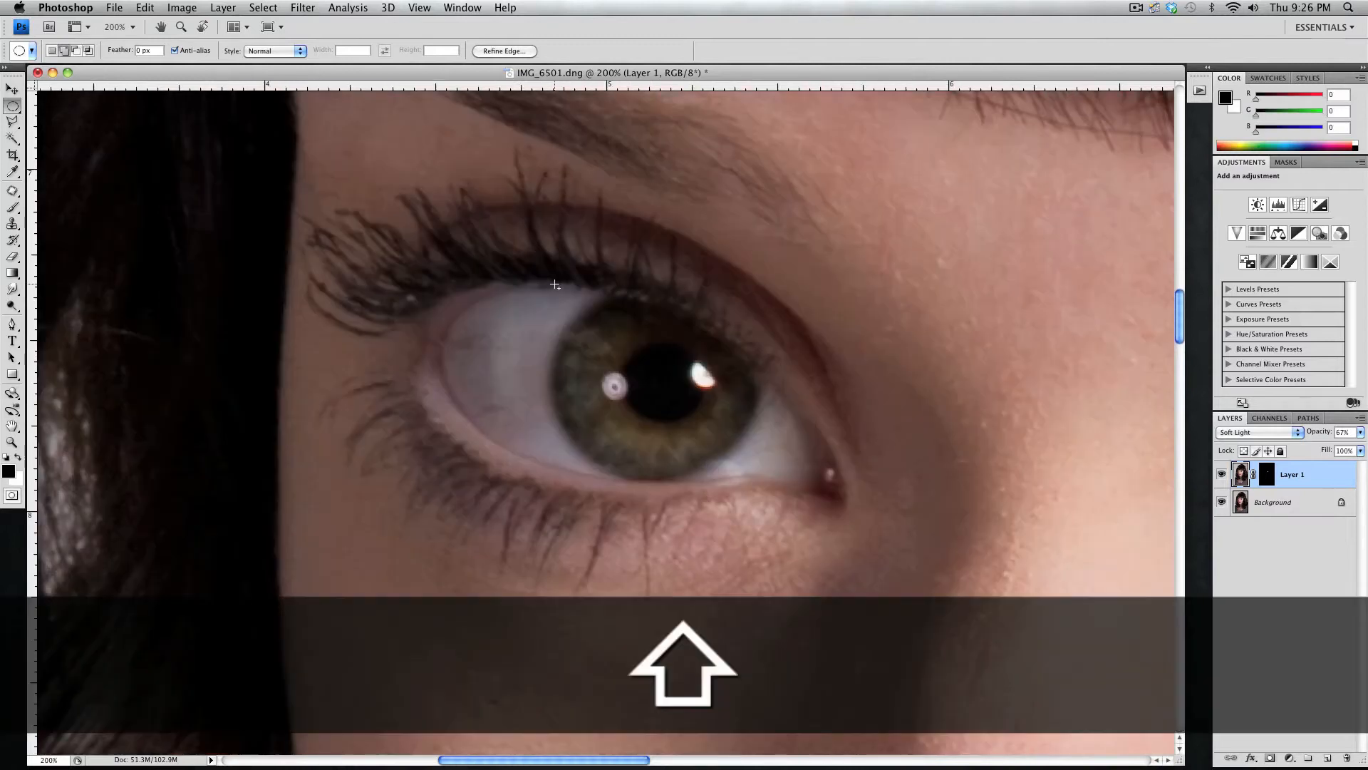
{"action": "left_click_drag", "start_coordinate": [552, 279], "coordinate": [758, 485]}
- Feather the selection of both irises by 5 pixels
{"action": "key", "text": "super+minus"}
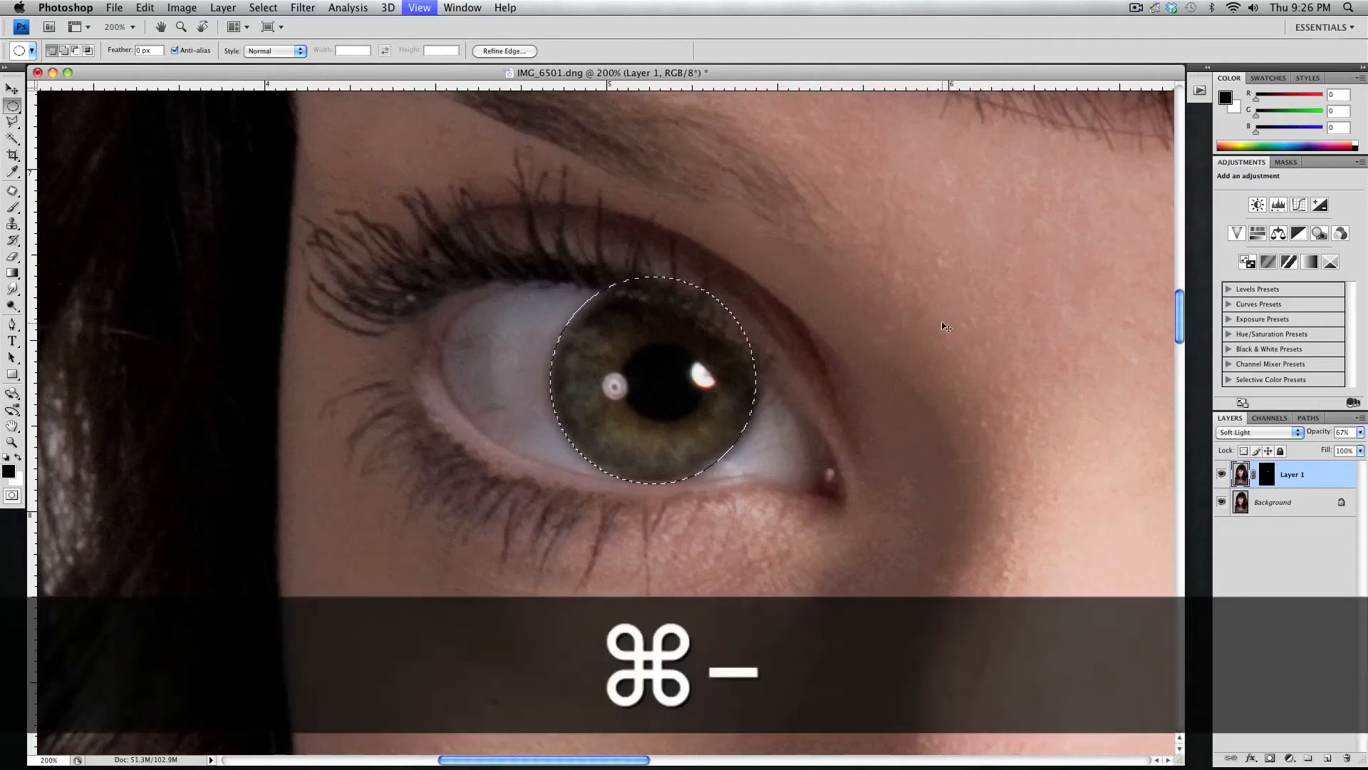
{"action": "key", "text": "super+minus"}
{"action": "left_click_drag", "start_coordinate": [874, 356], "coordinate": [769, 297]}
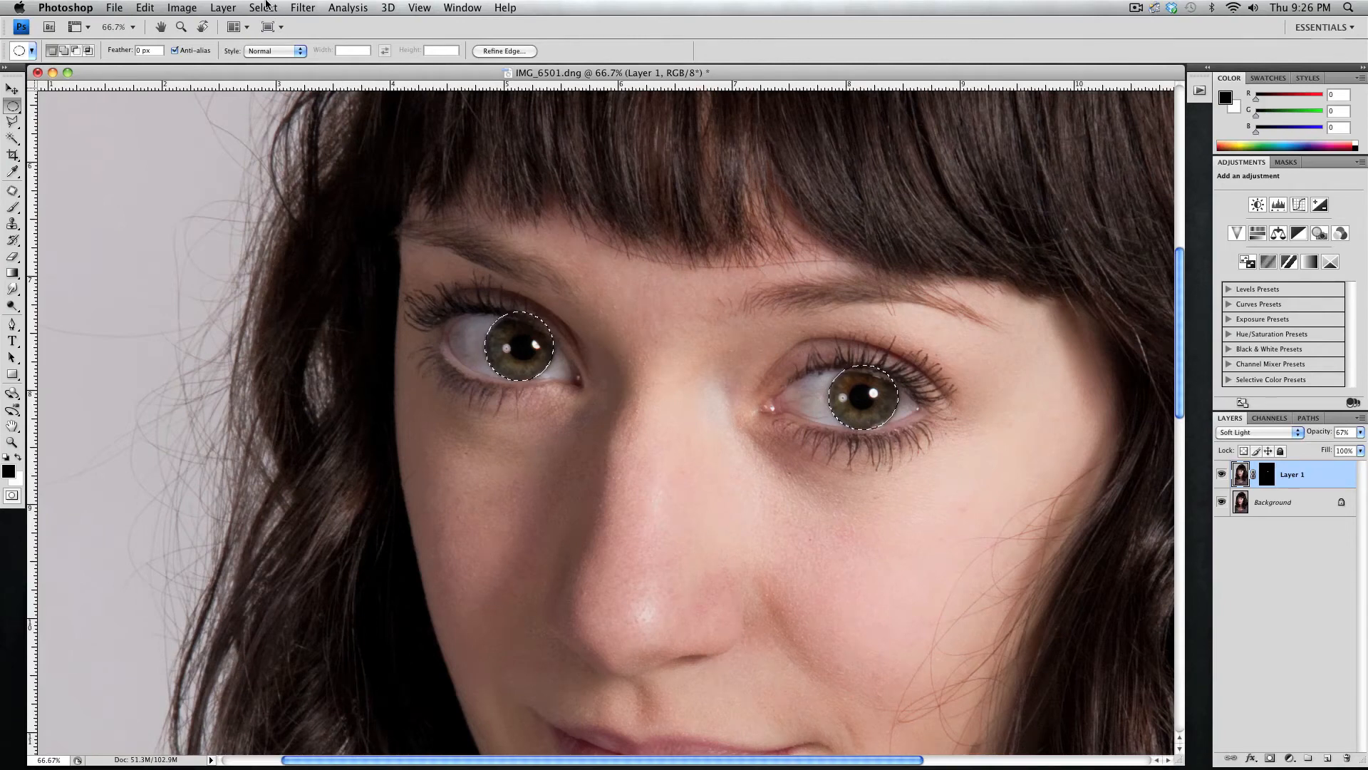
{"action": "left_click", "coordinate": [266, 7]}
{"action": "mouse_move", "coordinate": [295, 173]}
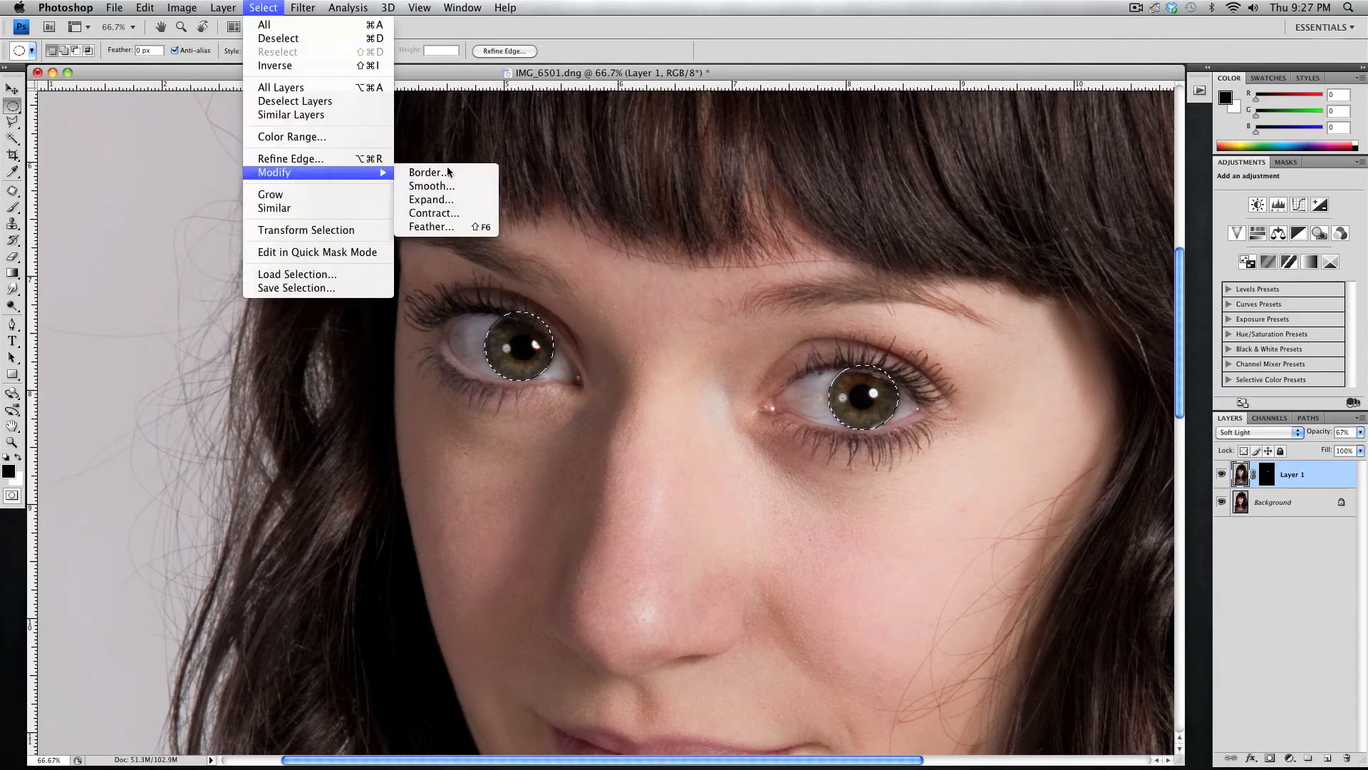
{"action": "left_click", "coordinate": [436, 227]}
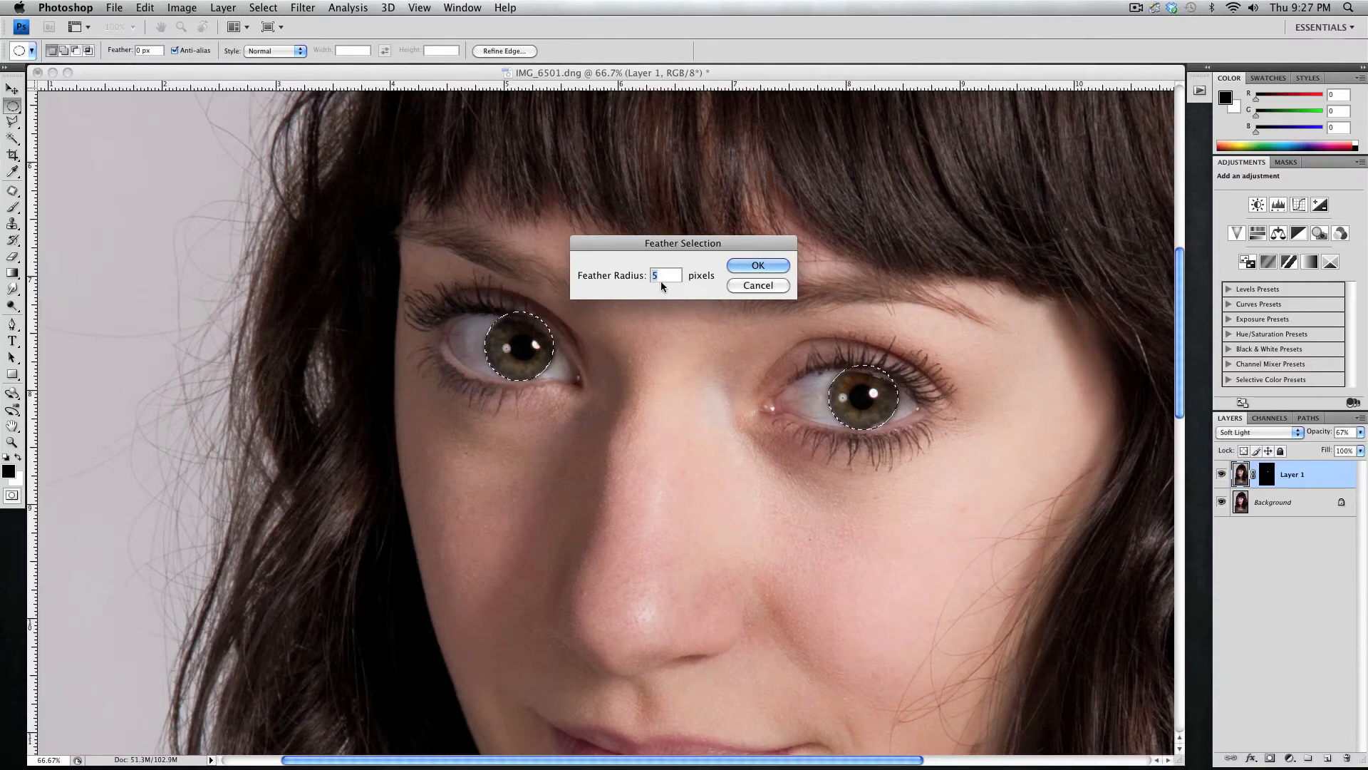
{"action": "left_click", "coordinate": [757, 266]}
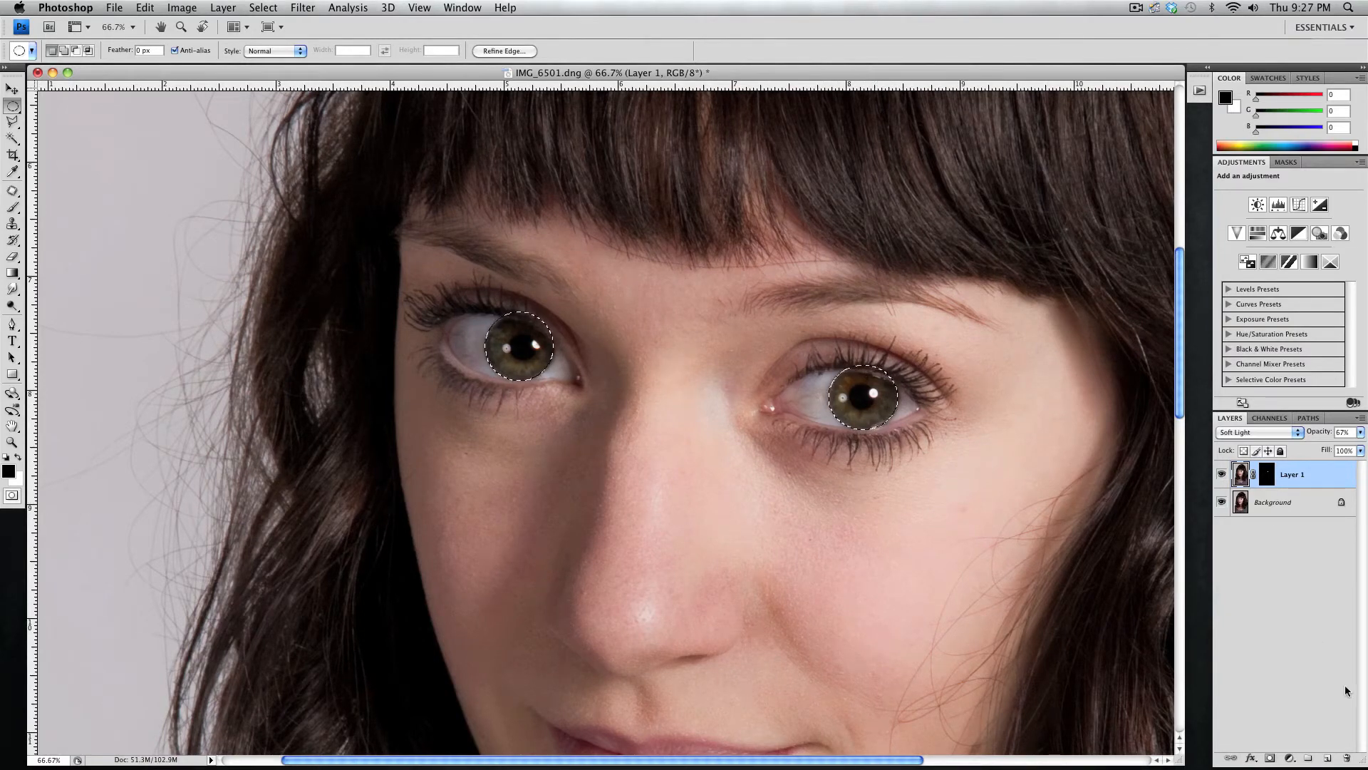
- Add a Levels adjustment layer masked to the selected irises and set its blend mode to Multiply
{"action": "left_click", "coordinate": [1290, 758]}
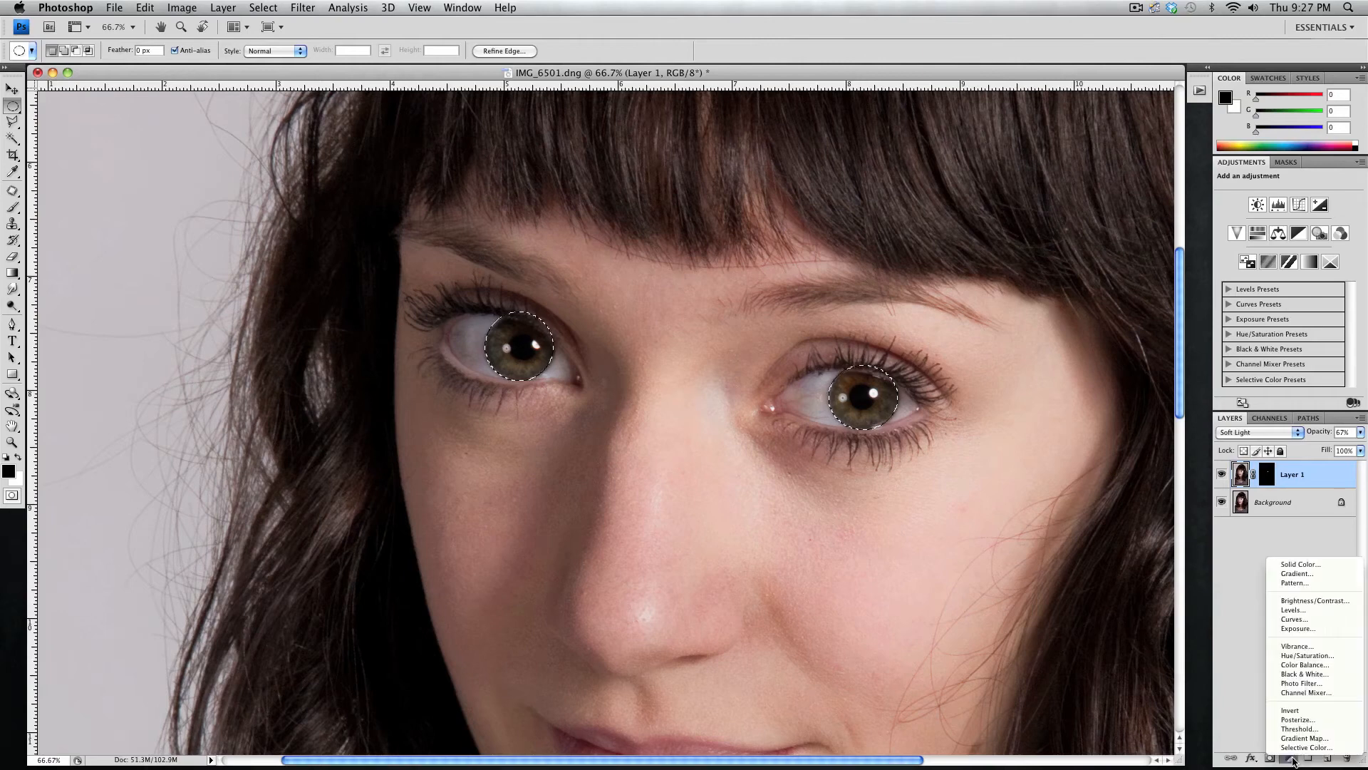
{"action": "left_click", "coordinate": [1290, 610]}
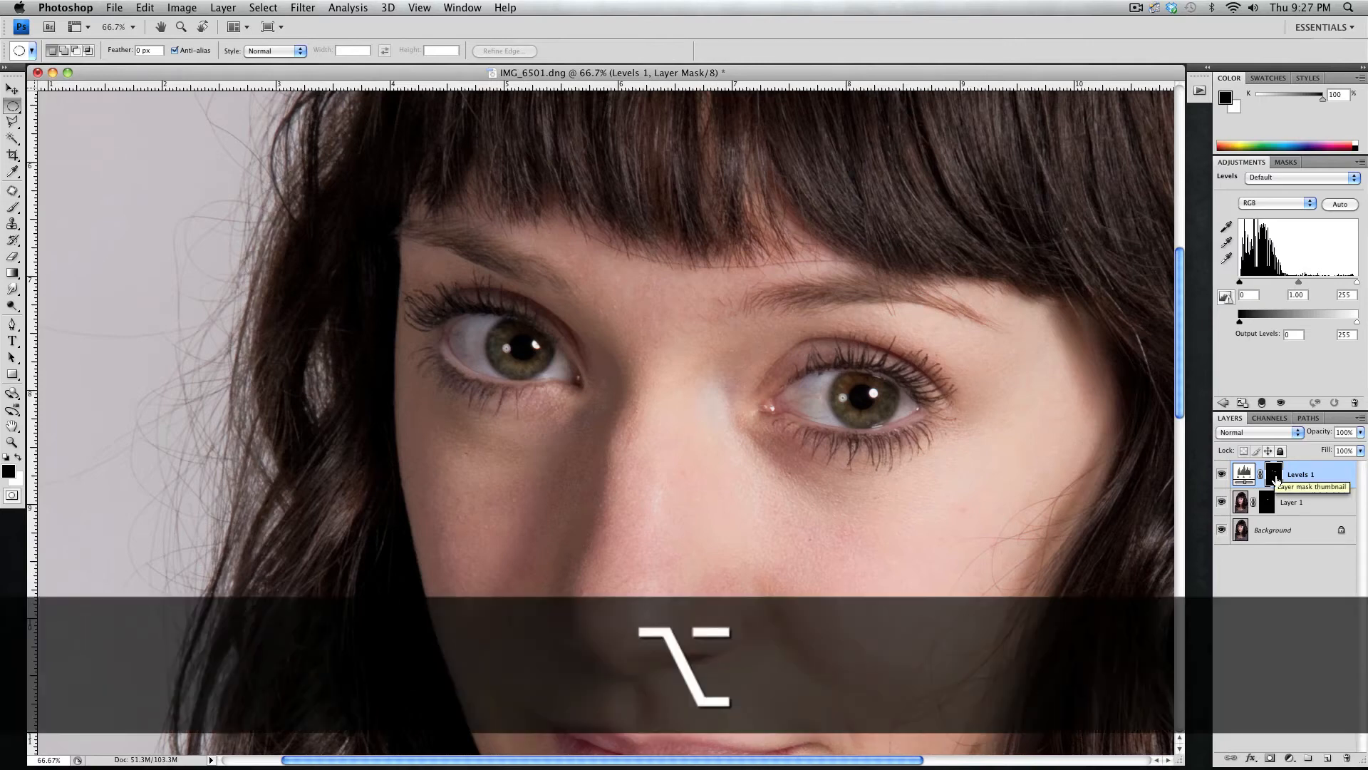
{"action": "left_click", "coordinate": [1273, 476], "text": "alt"}
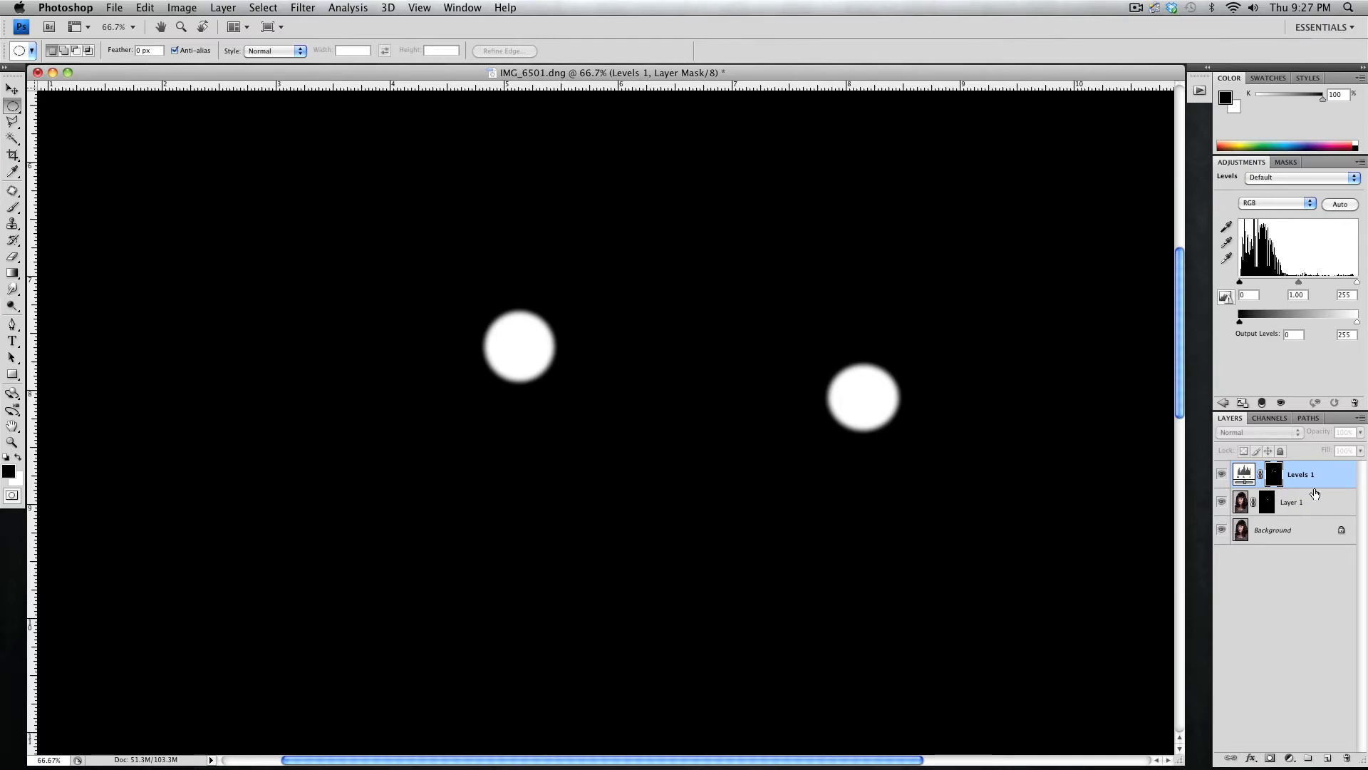
{"action": "key", "text": "alt"}
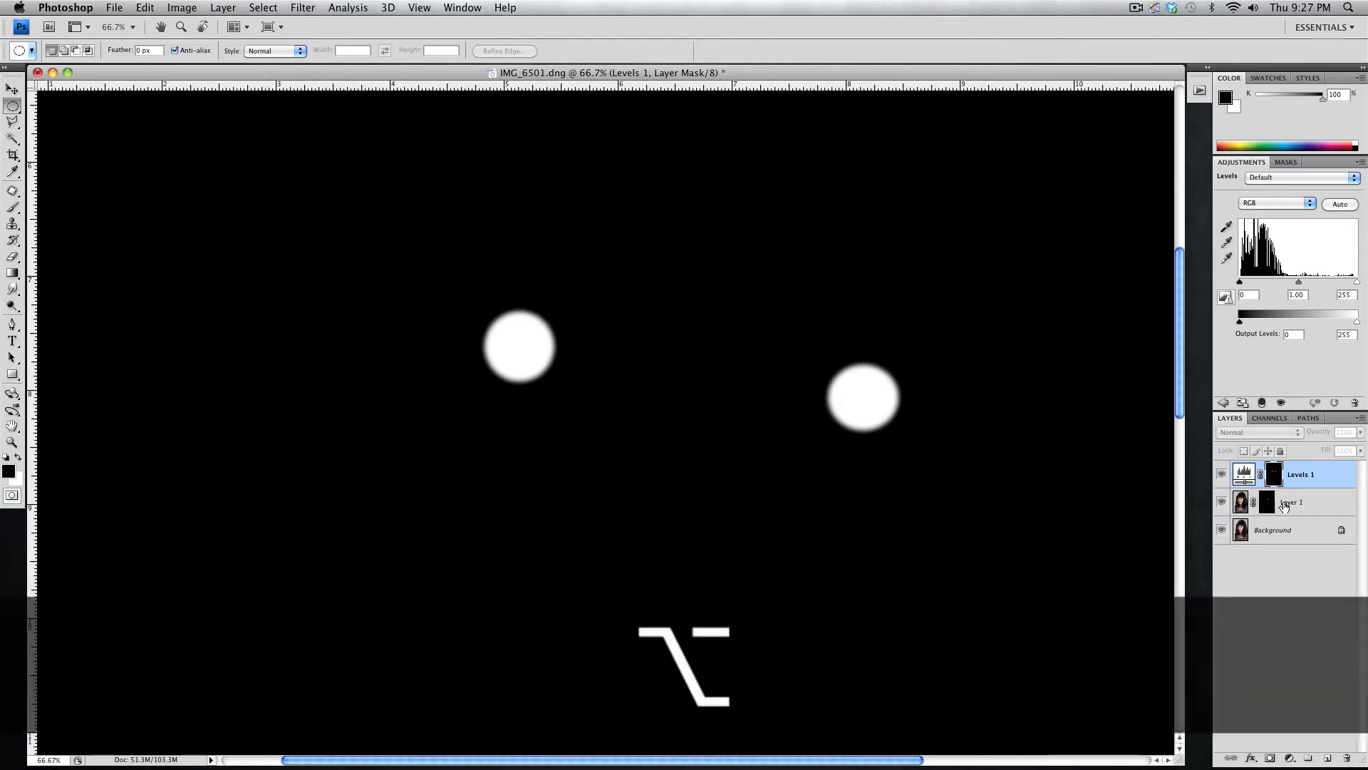
{"action": "left_click", "coordinate": [1253, 477], "text": "alt"}
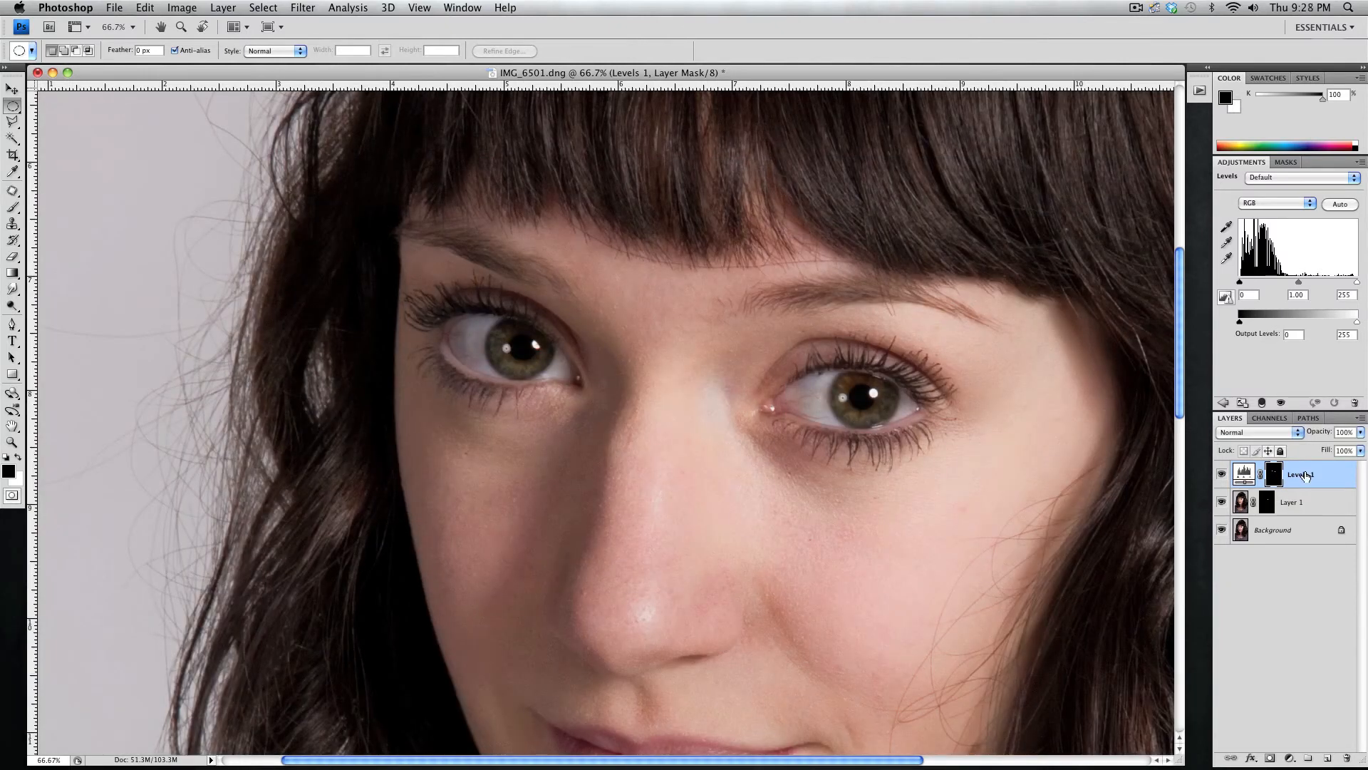
{"action": "left_click", "coordinate": [1285, 433]}
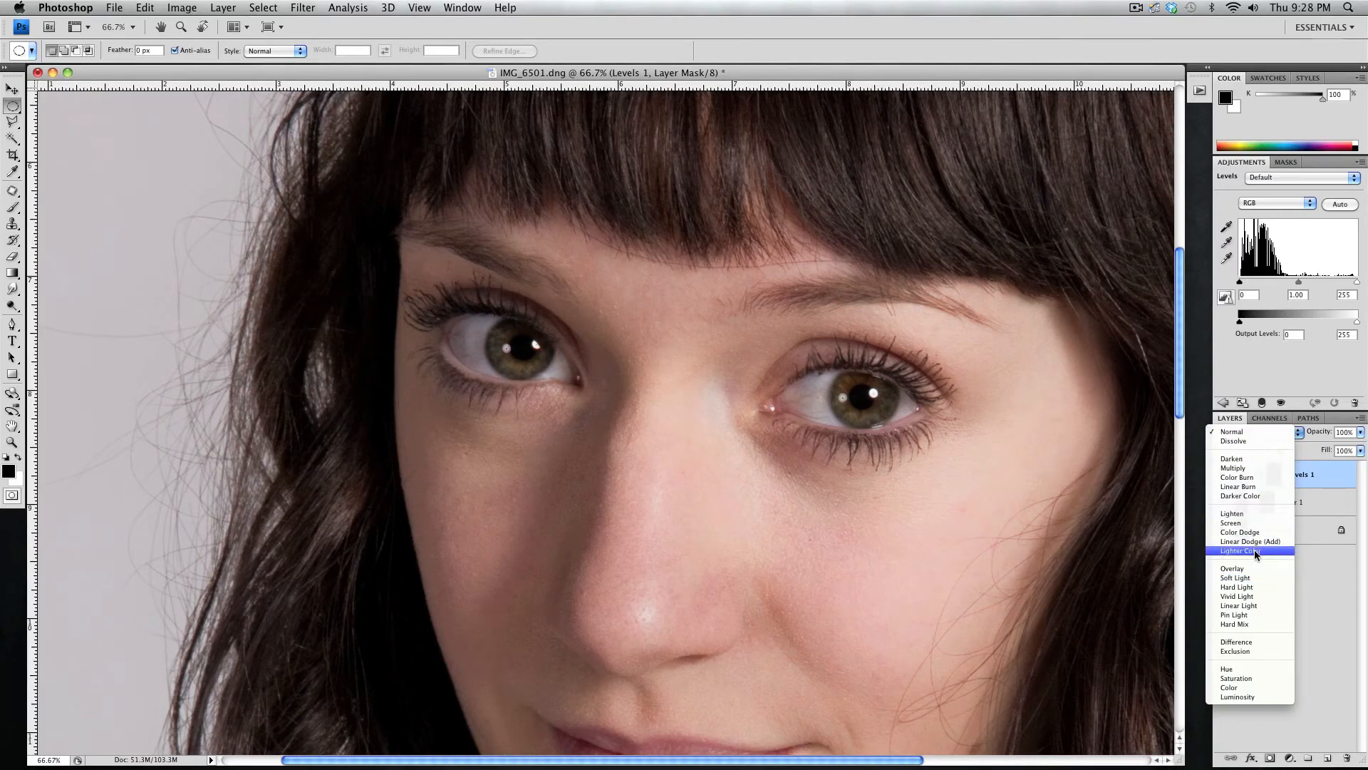
{"action": "left_click", "coordinate": [1259, 468]}
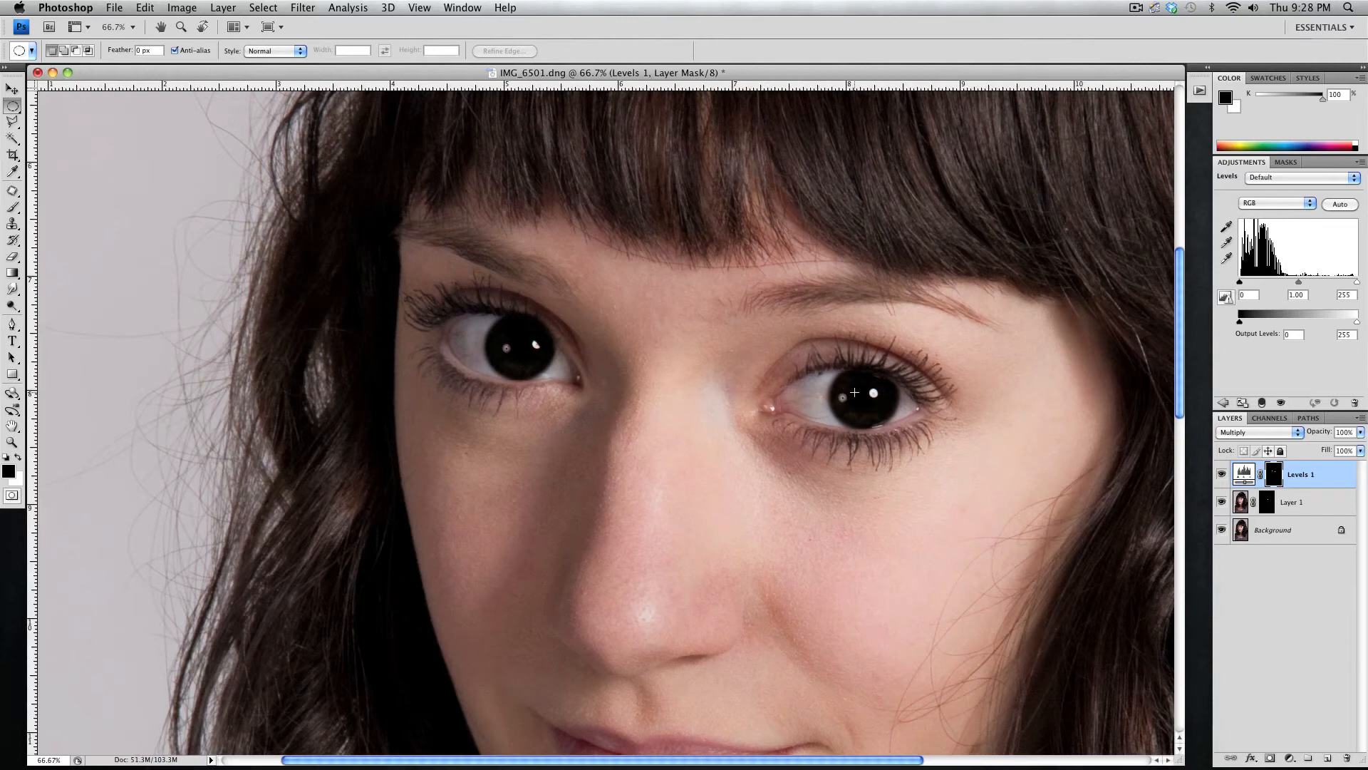
- Reselect the two iris selections and contract them by 3 pixels
{"action": "left_click", "coordinate": [265, 6]}
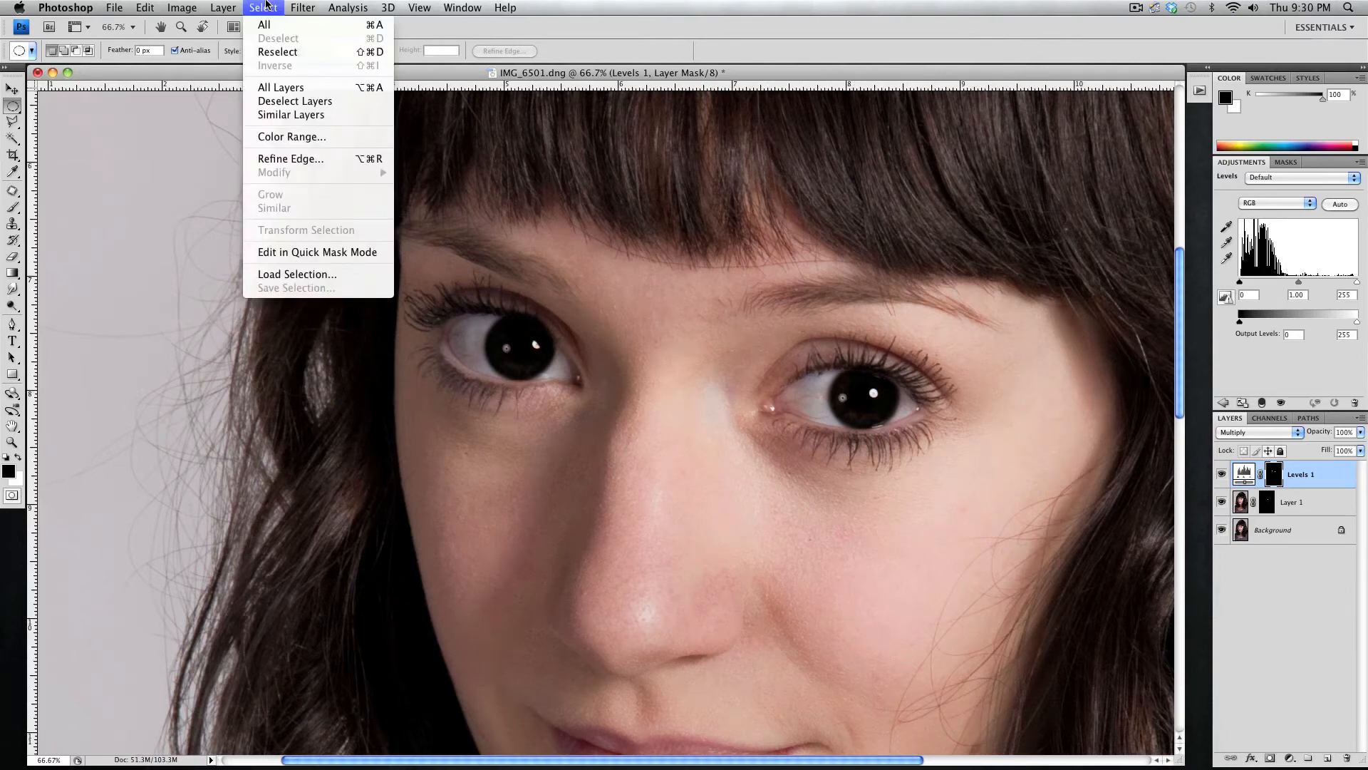
{"action": "left_click", "coordinate": [283, 55]}
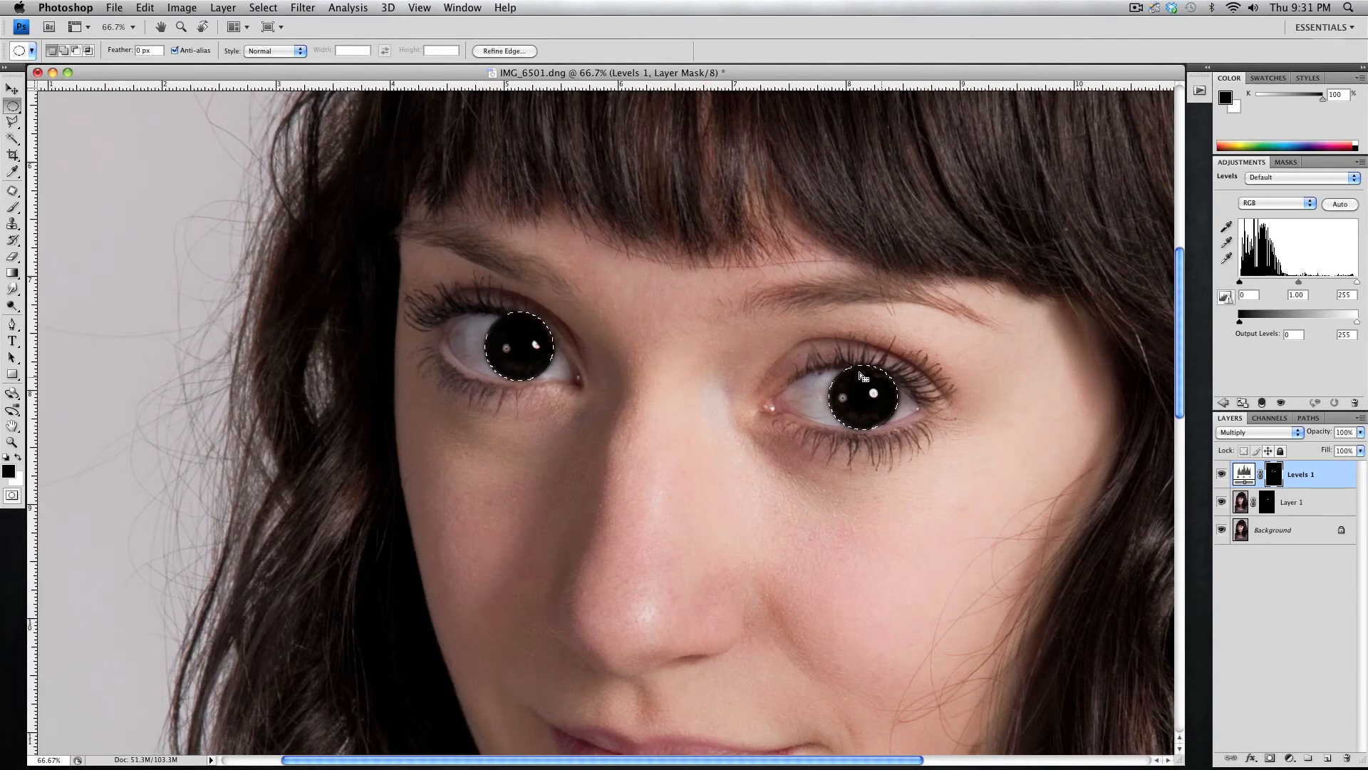
{"action": "left_click", "coordinate": [263, 9]}
{"action": "mouse_move", "coordinate": [319, 173]}
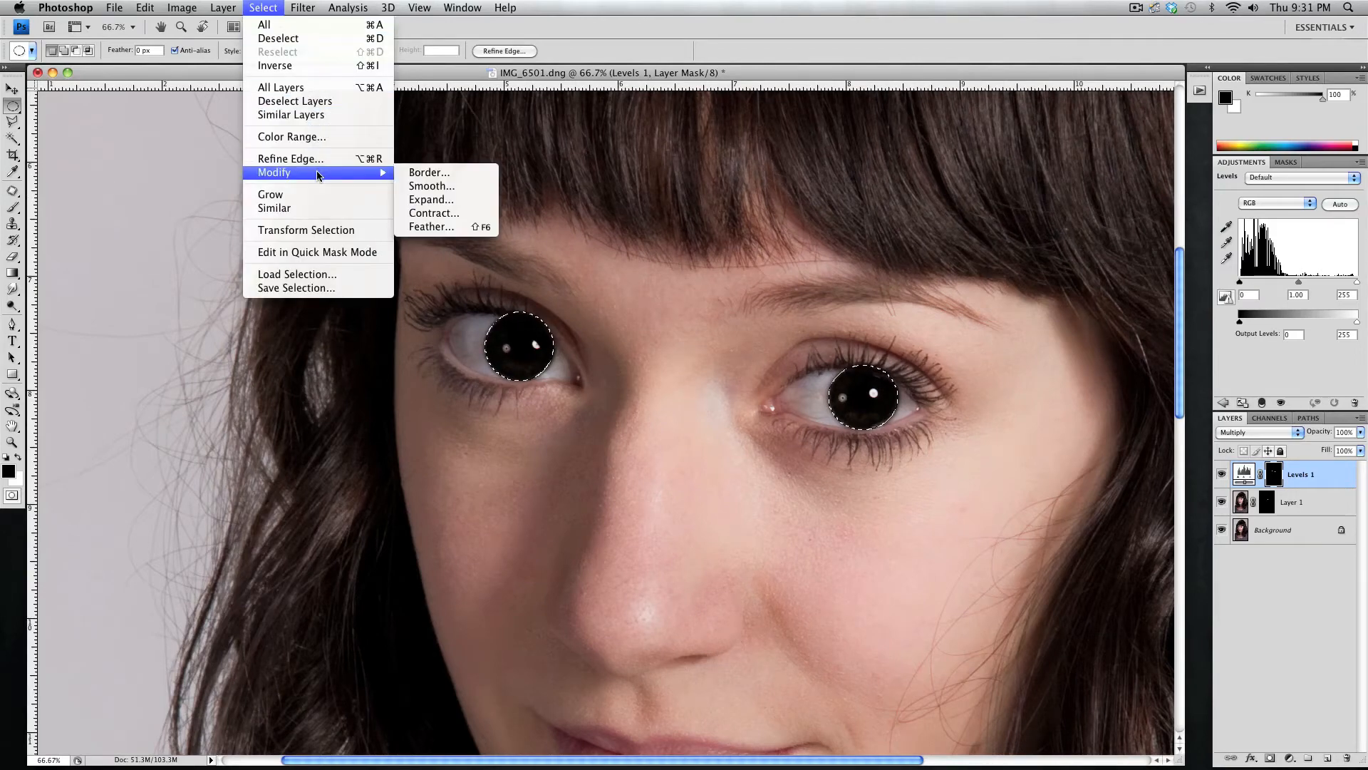
{"action": "left_click", "coordinate": [430, 213]}
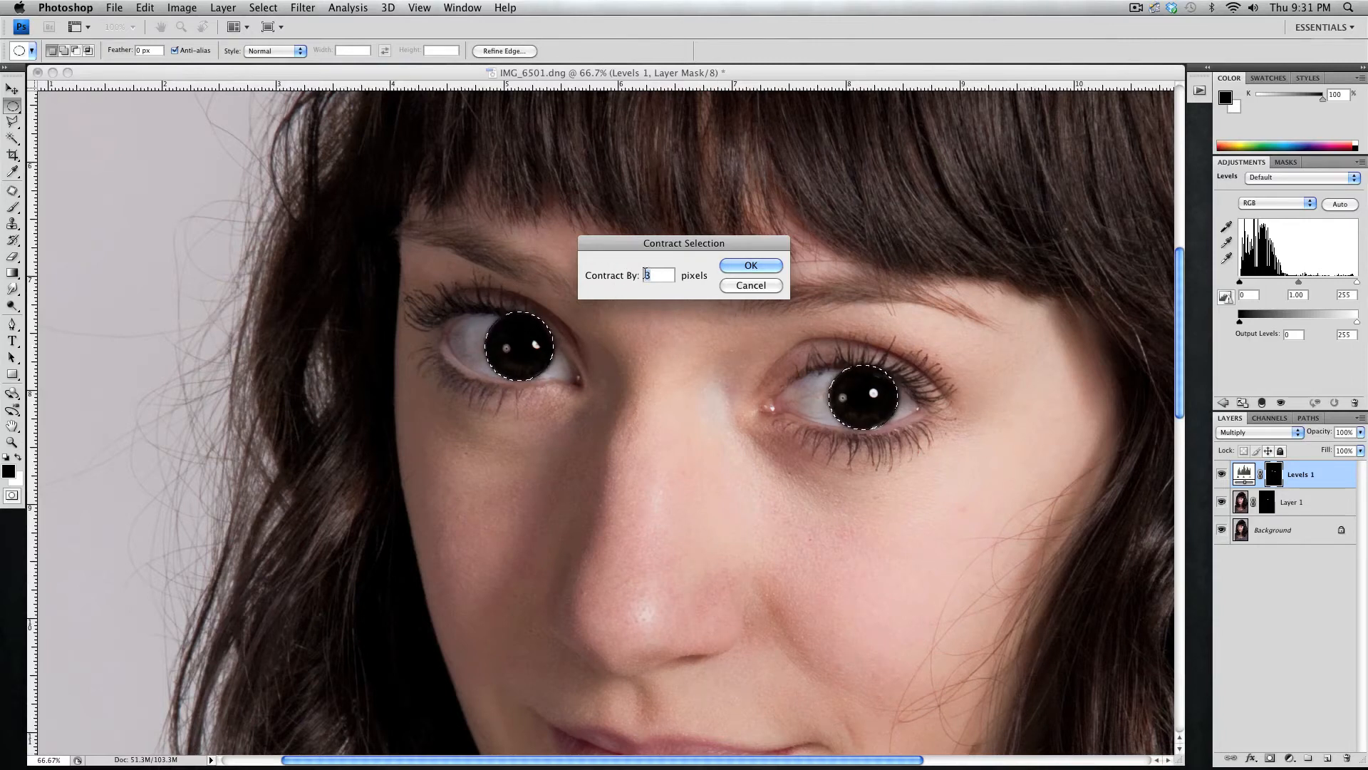
{"action": "left_click", "coordinate": [767, 267]}
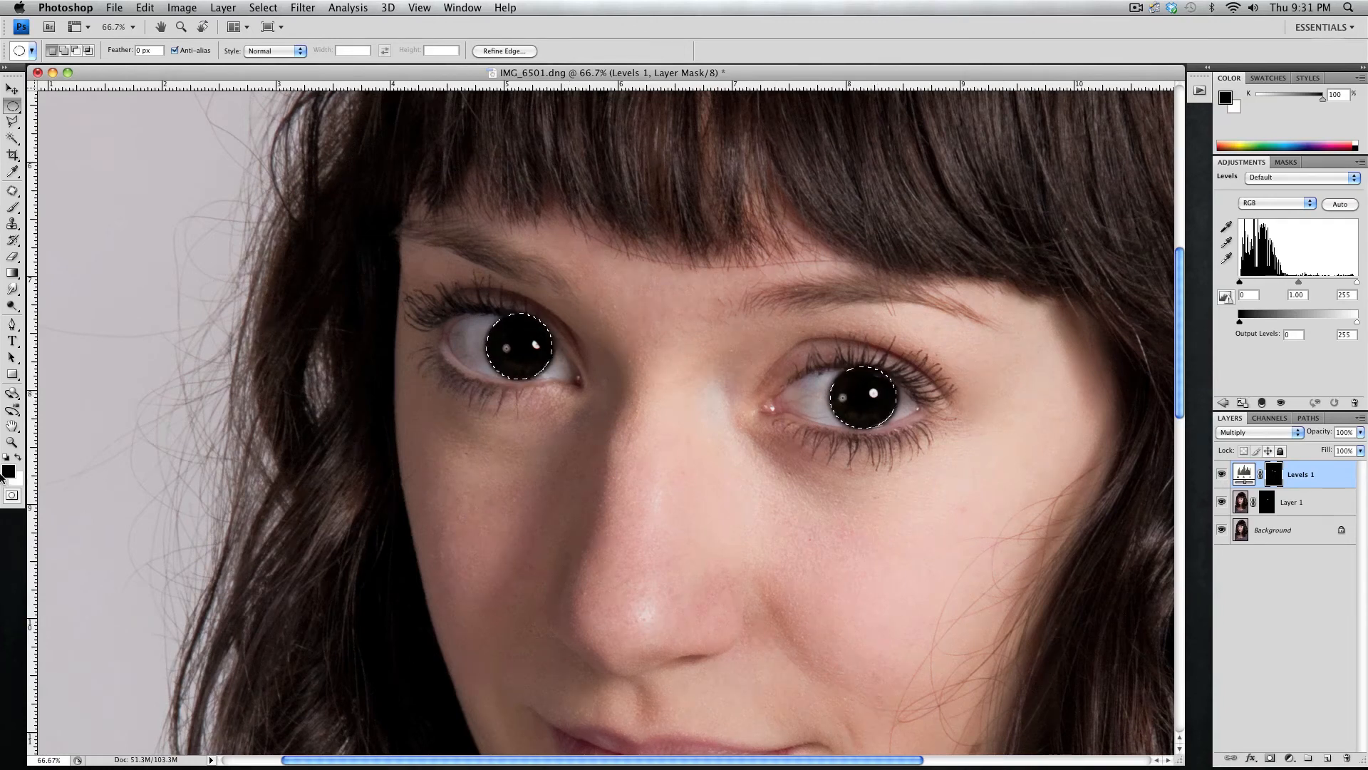
- Fill the contracted iris selections with black on the Levels 1 mask, leaving only the outer rims, and deselect
{"action": "left_click", "coordinate": [17, 459]}
{"action": "key", "text": "super+BackSpace"}
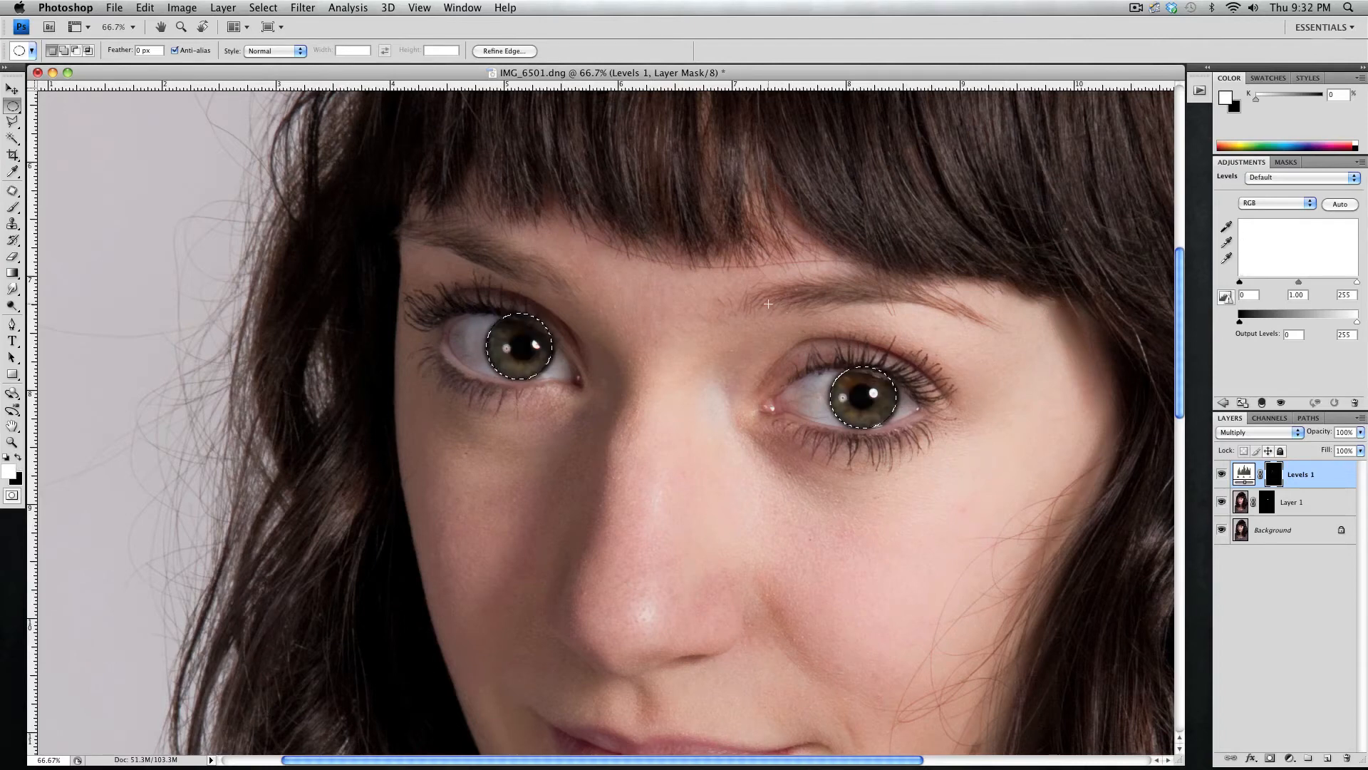
{"action": "key", "text": "super+d"}
- Brush black on the Levels 1 mask along the upper eyelid edge of both irises, and inspect the mask on its own
{"action": "key", "text": "super+equal"}
{"action": "key", "text": "super+equal"}
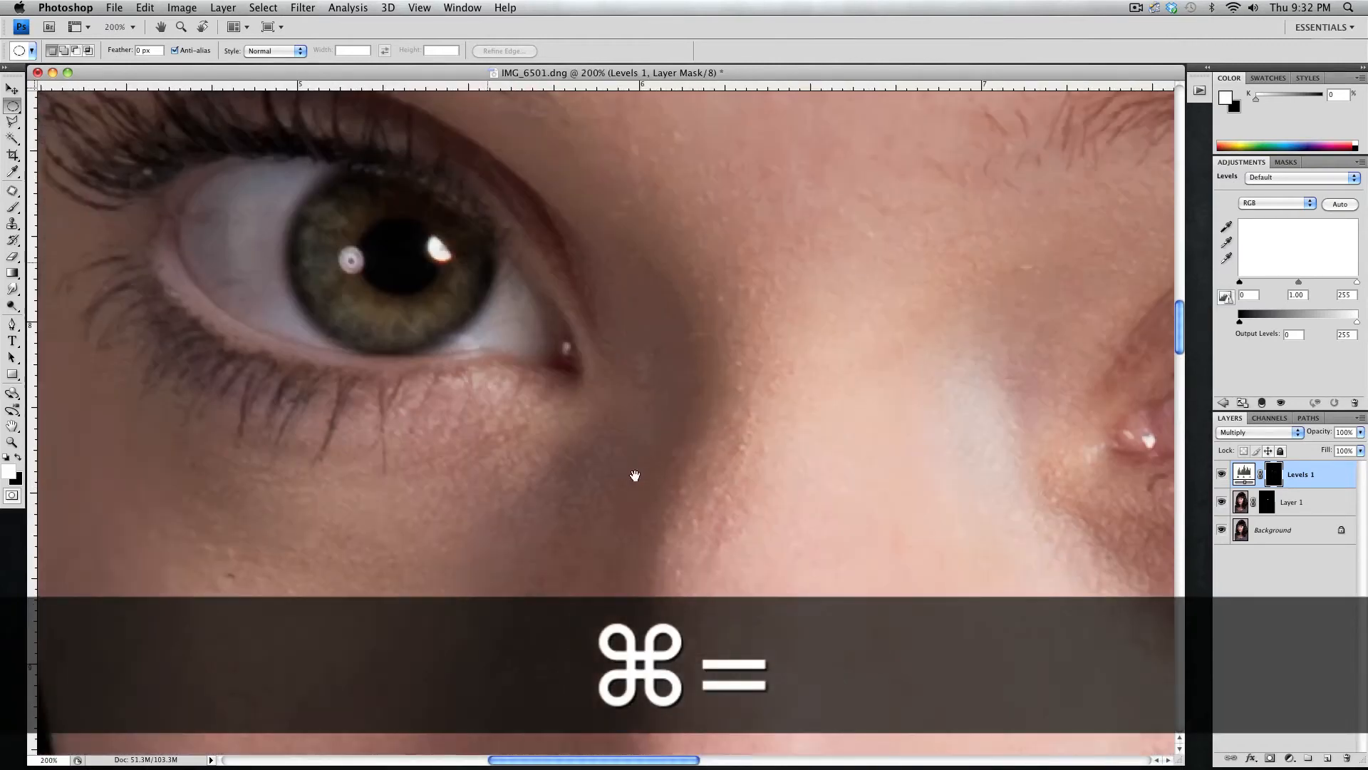
{"action": "left_click_drag", "start_coordinate": [635, 476], "coordinate": [657, 504]}
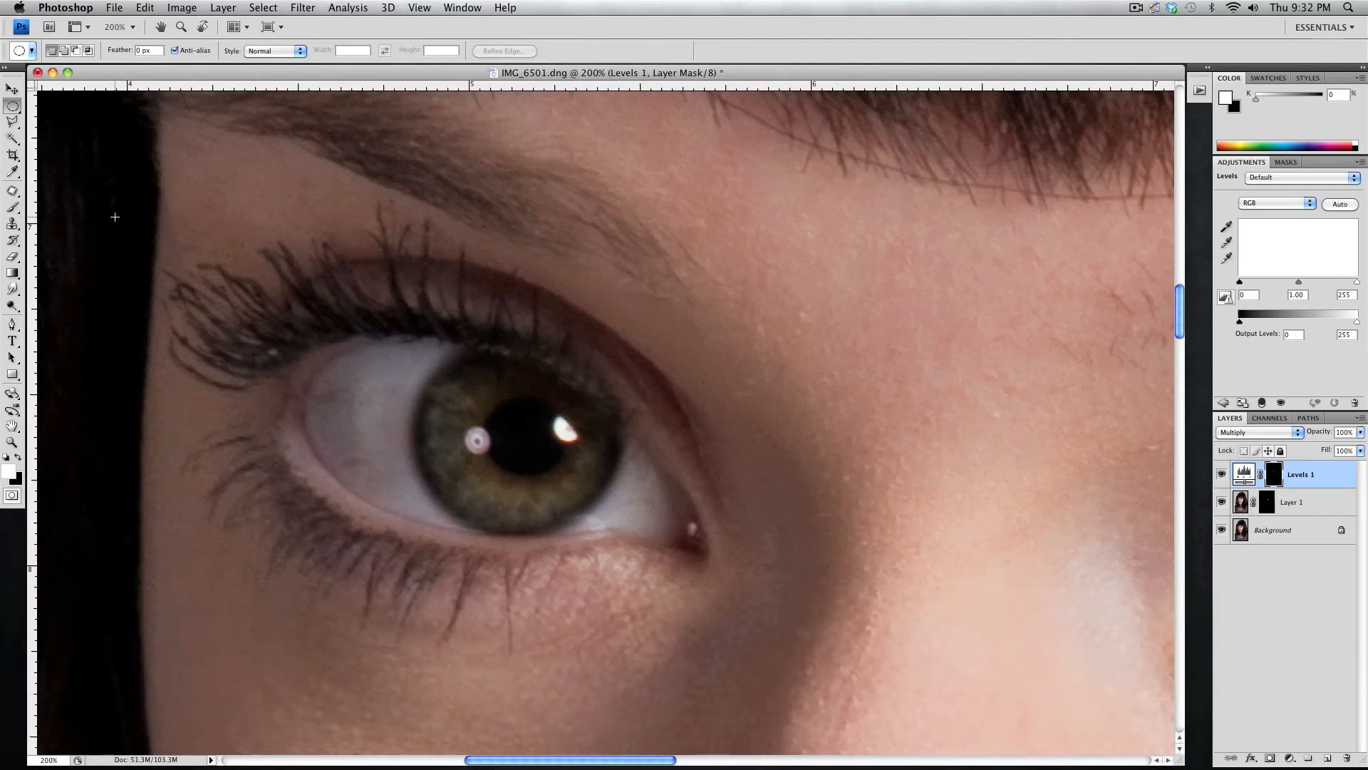
{"action": "left_click", "coordinate": [12, 206]}
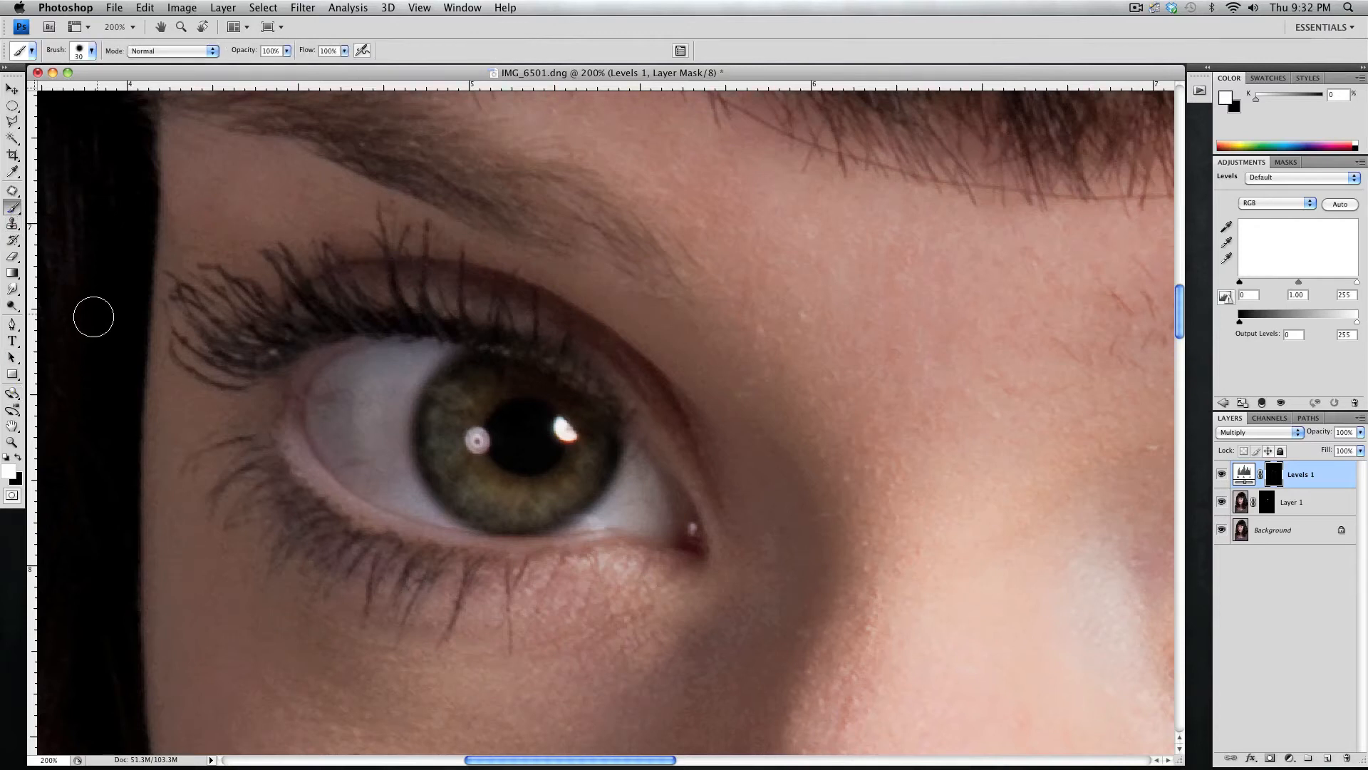
{"action": "left_click", "coordinate": [18, 457]}
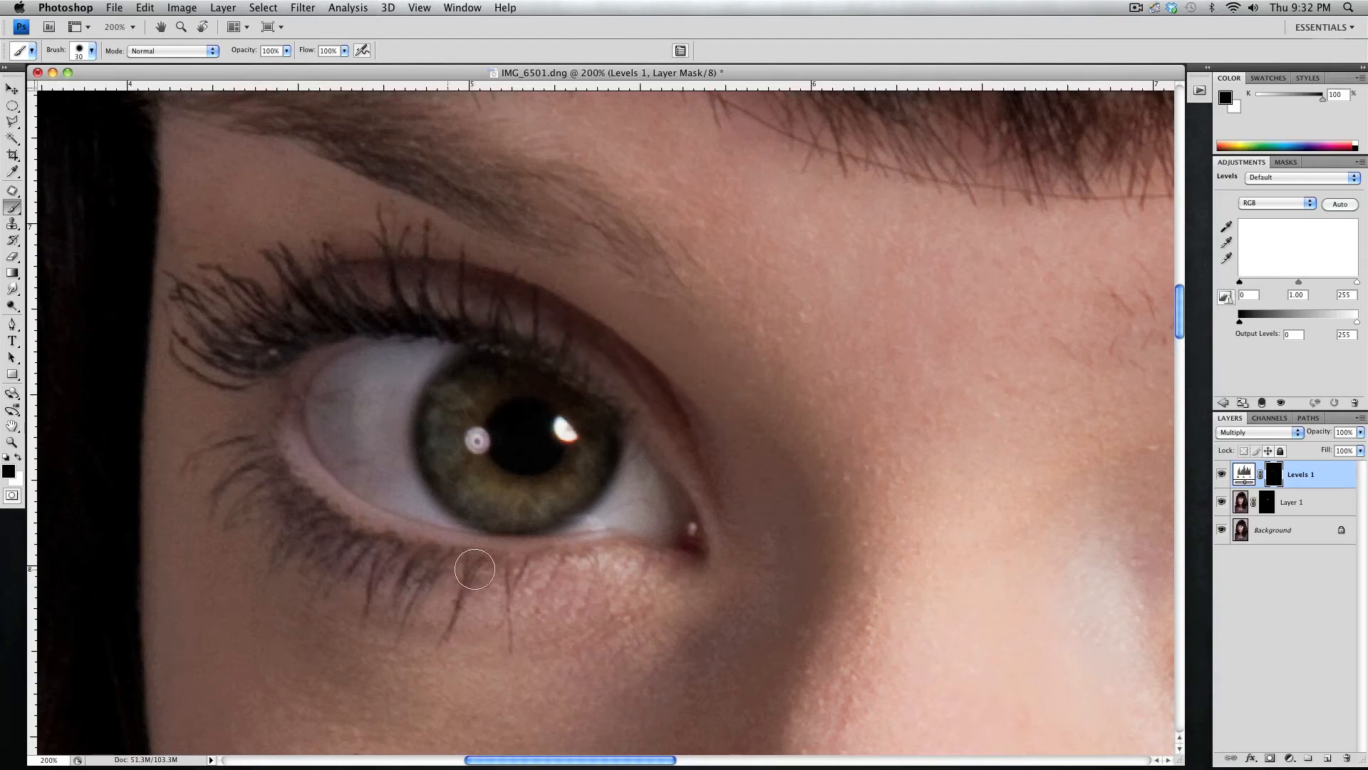
{"action": "left_click_drag", "start_coordinate": [955, 421], "coordinate": [500, 339]}
{"action": "left_click_drag", "start_coordinate": [1055, 376], "coordinate": [624, 231]}
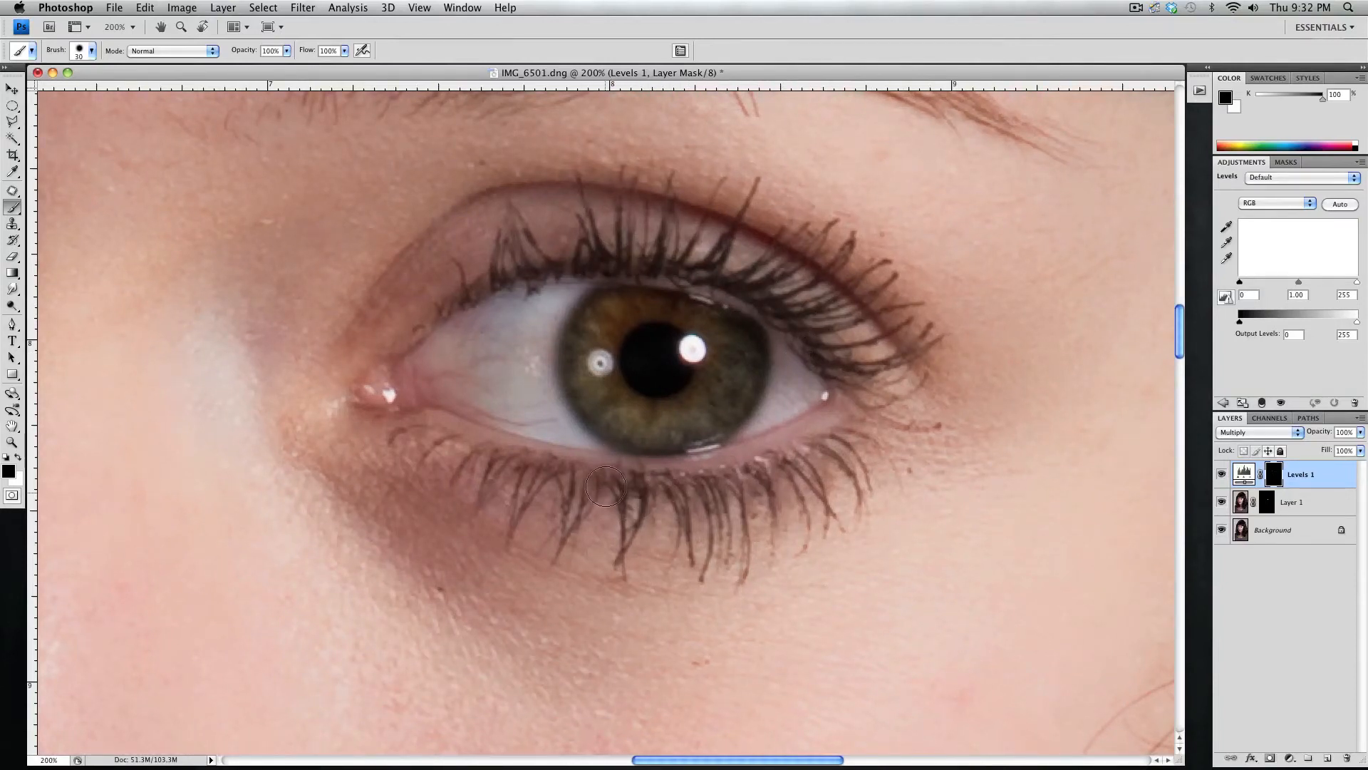
{"action": "left_click", "coordinate": [1274, 479], "text": "alt"}
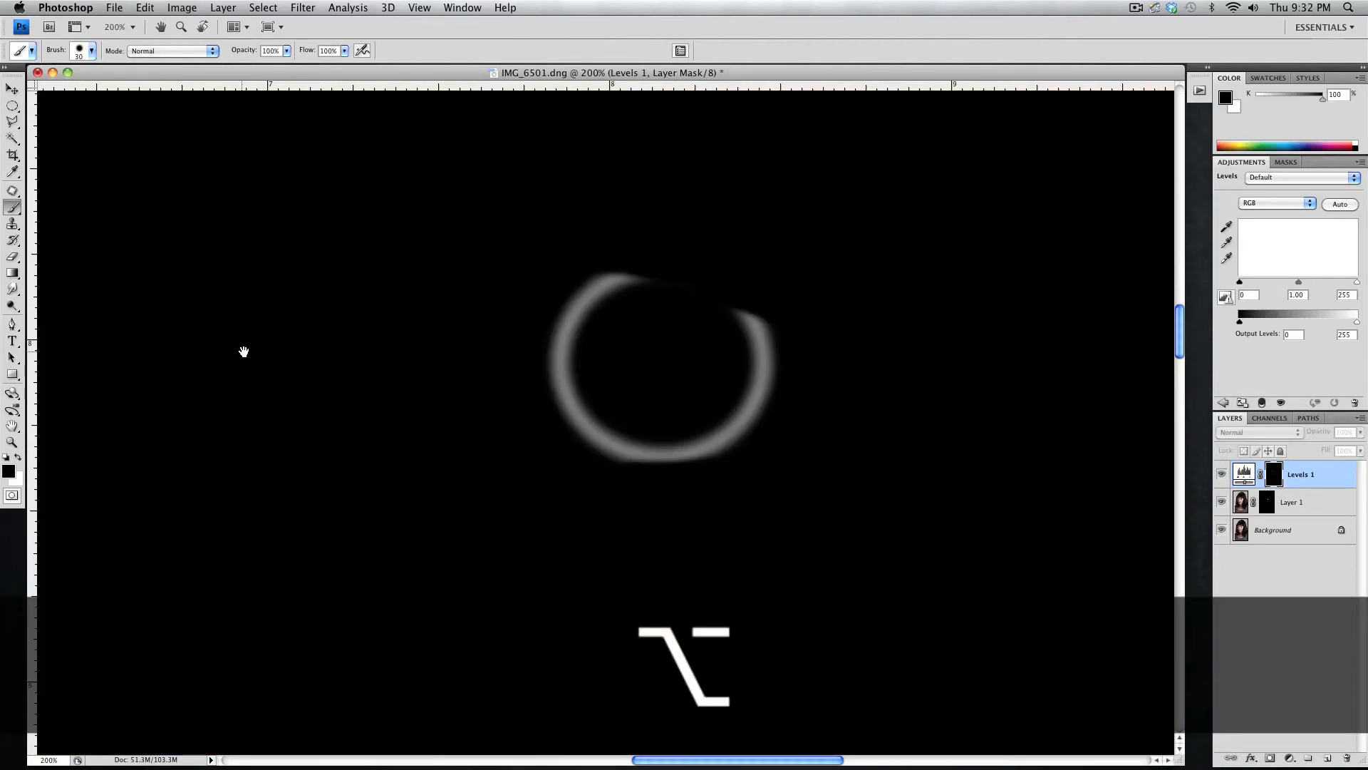
{"action": "left_click_drag", "start_coordinate": [462, 422], "coordinate": [847, 485]}
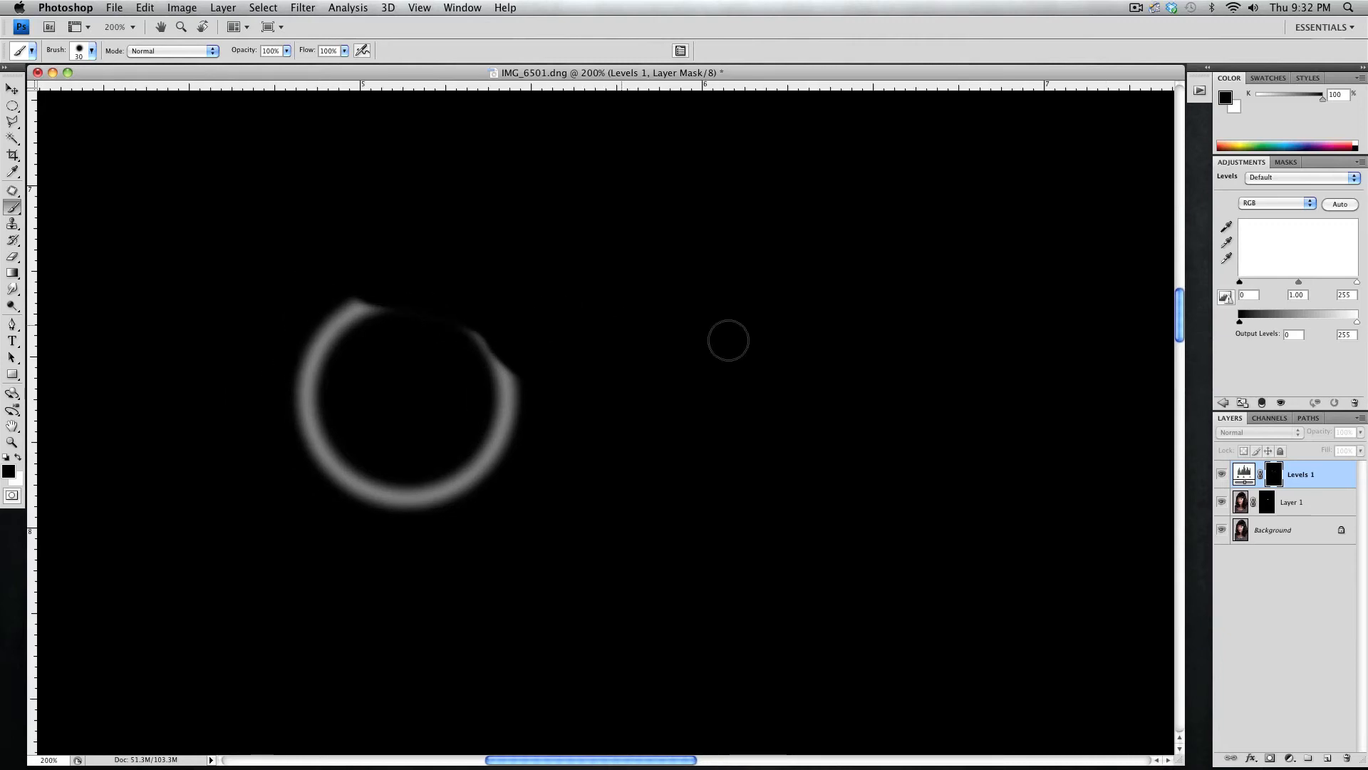
- Exit the isolated Levels 1 mask view and inspect both eyes in the portrait
{"action": "left_click", "coordinate": [1286, 481], "text": "alt"}
{"action": "left_click_drag", "start_coordinate": [891, 425], "coordinate": [696, 399]}
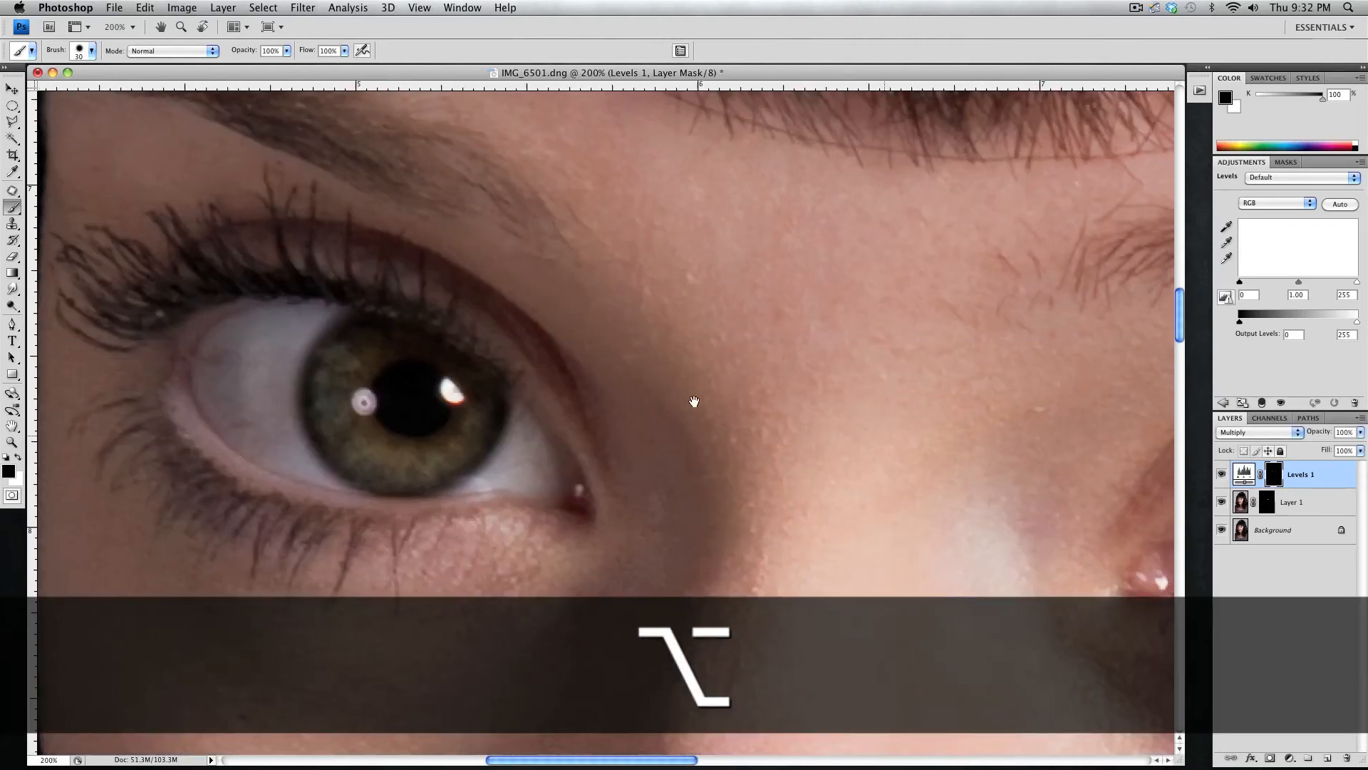
{"action": "key", "text": "super+minus"}
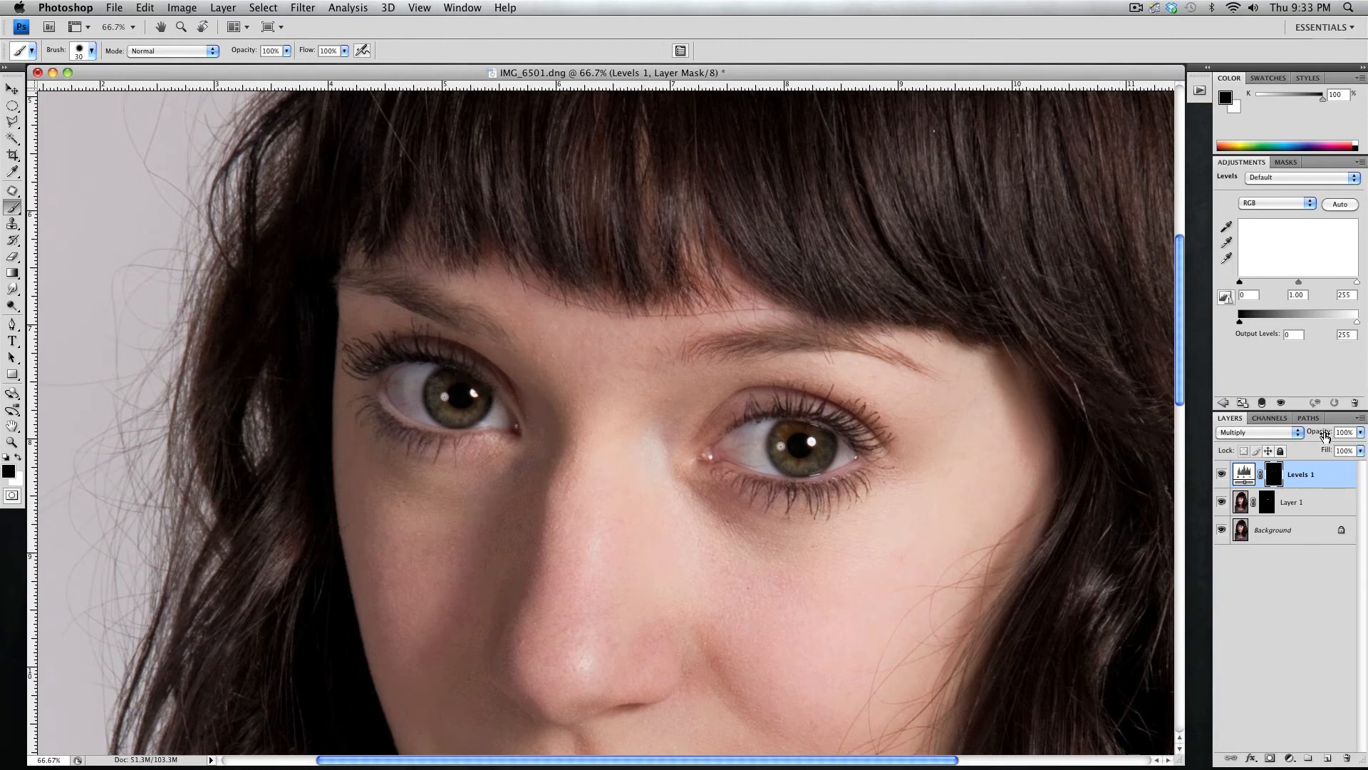
- Try lowering the Levels 1 layer's opacity to 34% and duplicating the layer to vary the rim darkening
{"action": "left_click_drag", "start_coordinate": [1322, 434], "coordinate": [1306, 434]}
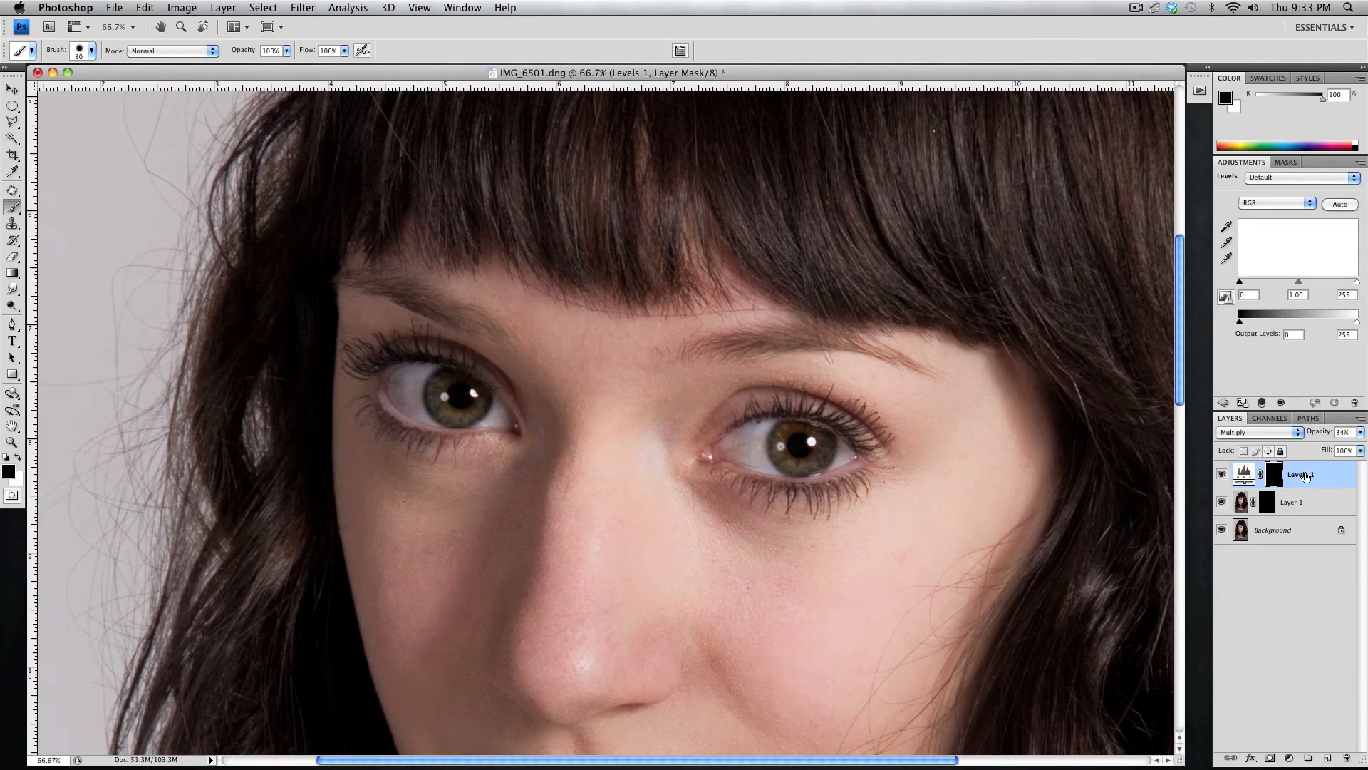
{"action": "key", "text": "super+j"}
{"action": "key", "text": "super+j"}
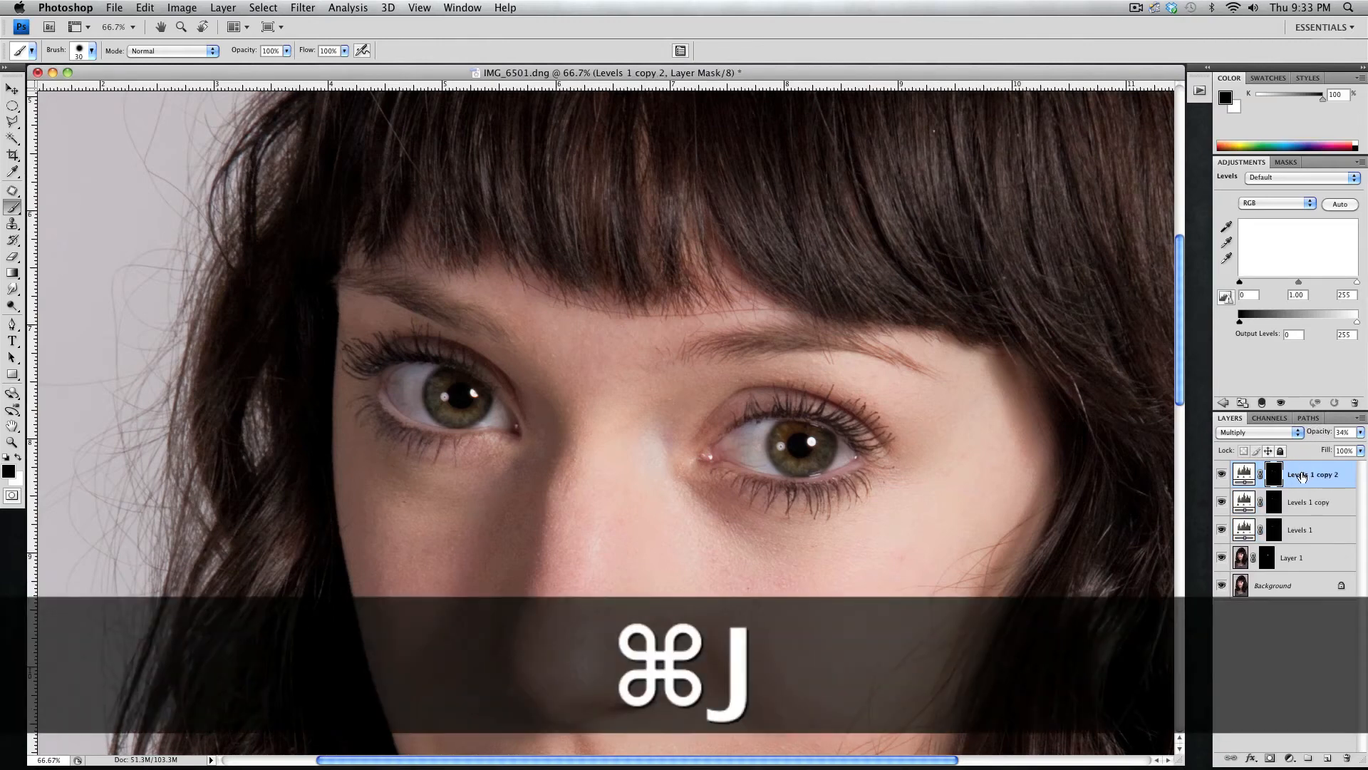
{"action": "key", "text": "super+j"}
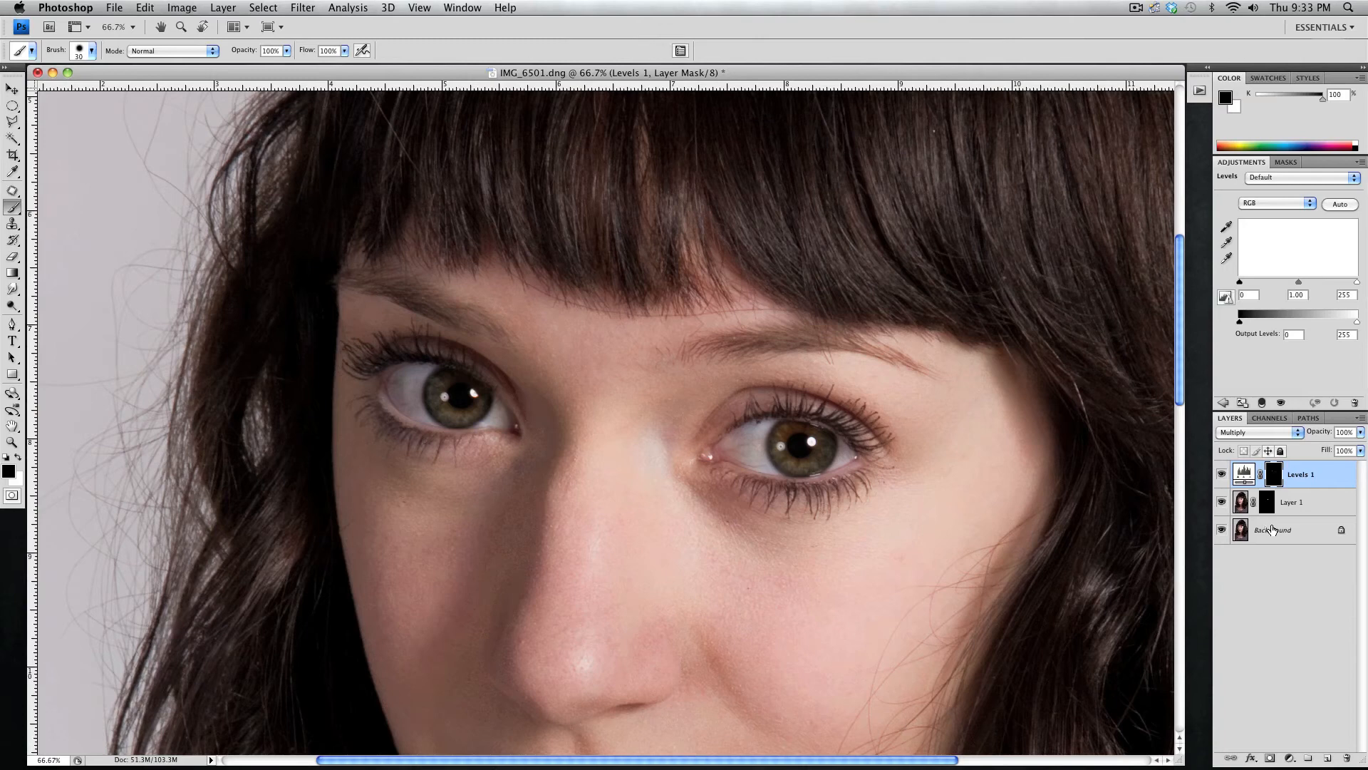
- Revert the file to its saved version and toggle the revert to compare the original and retouched portrait, ending on the retouched version
{"action": "key", "text": "super+minus"}
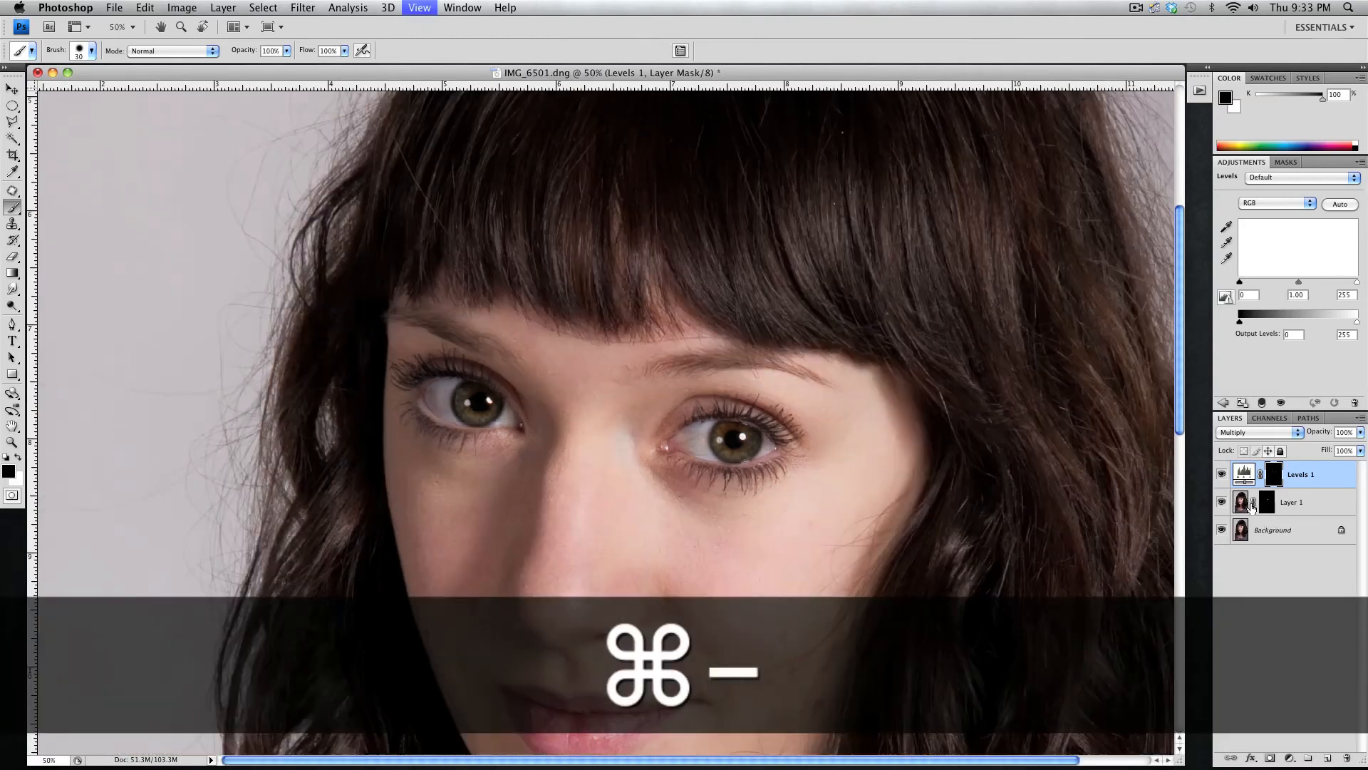
{"action": "key", "text": "super+minus"}
{"action": "left_click_drag", "start_coordinate": [626, 467], "coordinate": [635, 321]}
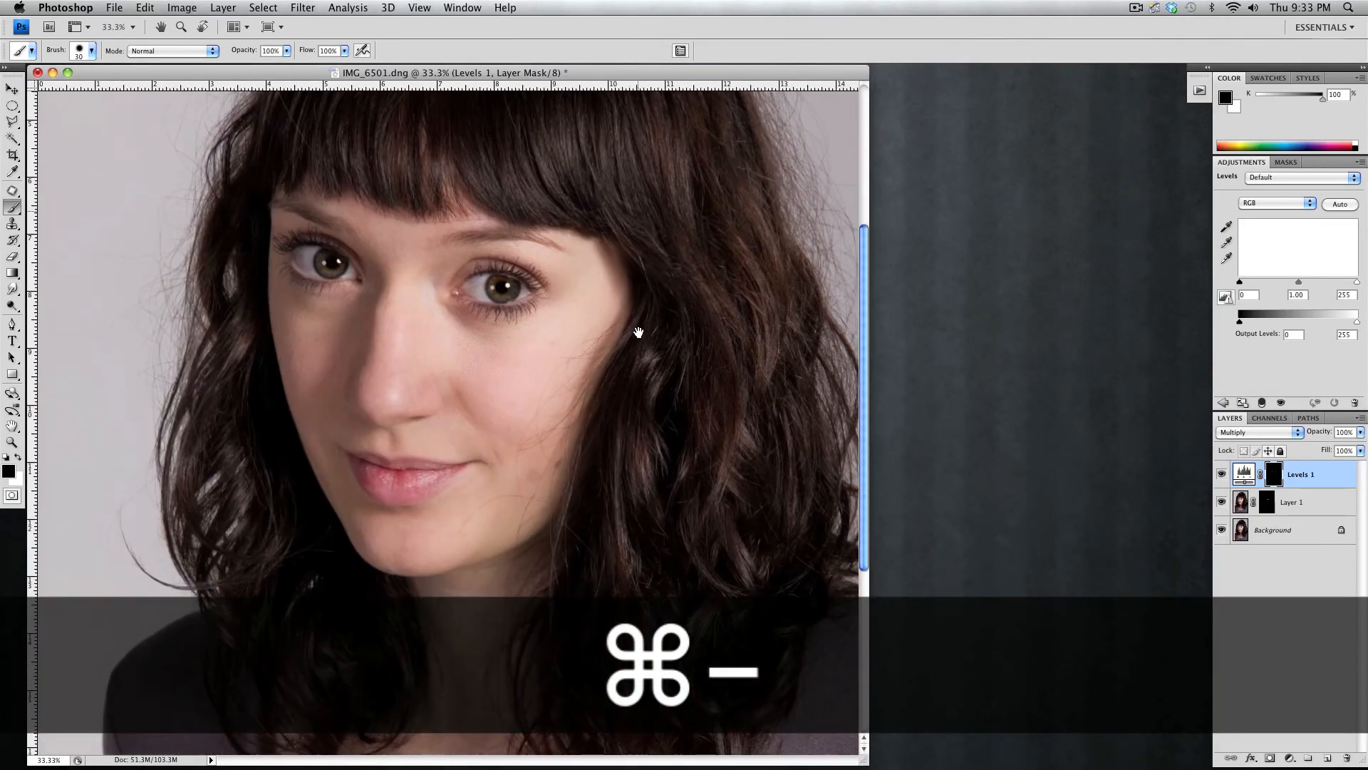
{"action": "left_click", "coordinate": [66, 7]}
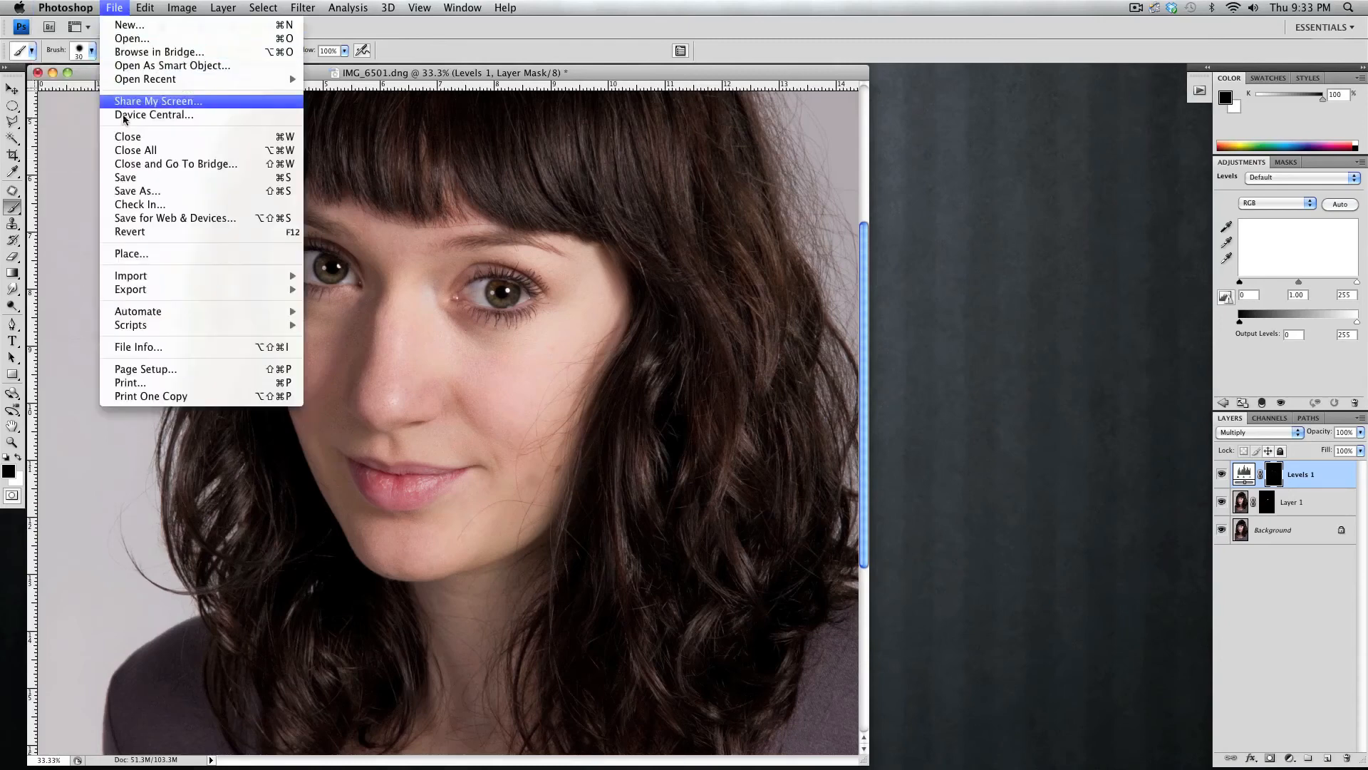
{"action": "left_click", "coordinate": [150, 234]}
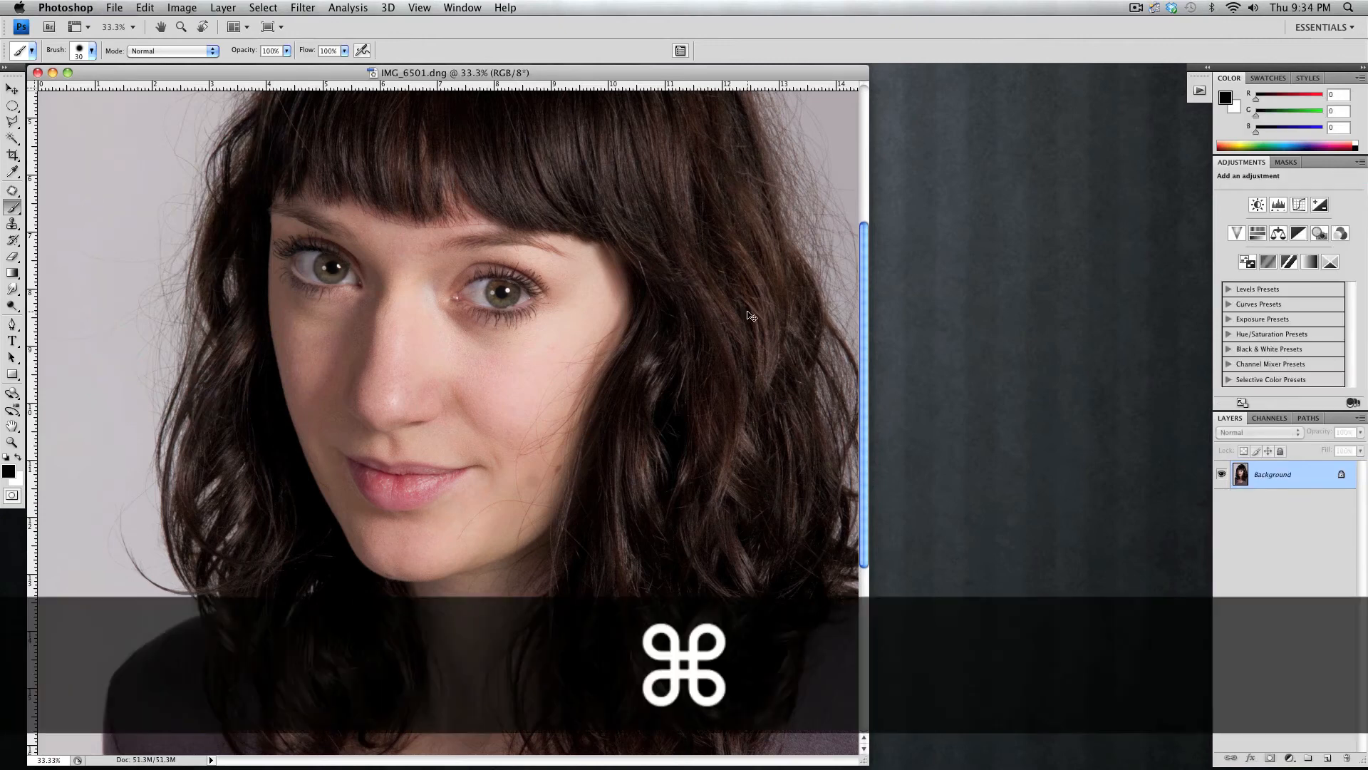
{"action": "key", "text": "super+z"}
{"action": "key", "text": "super+z"}
{"action": "key", "text": "super+z"}
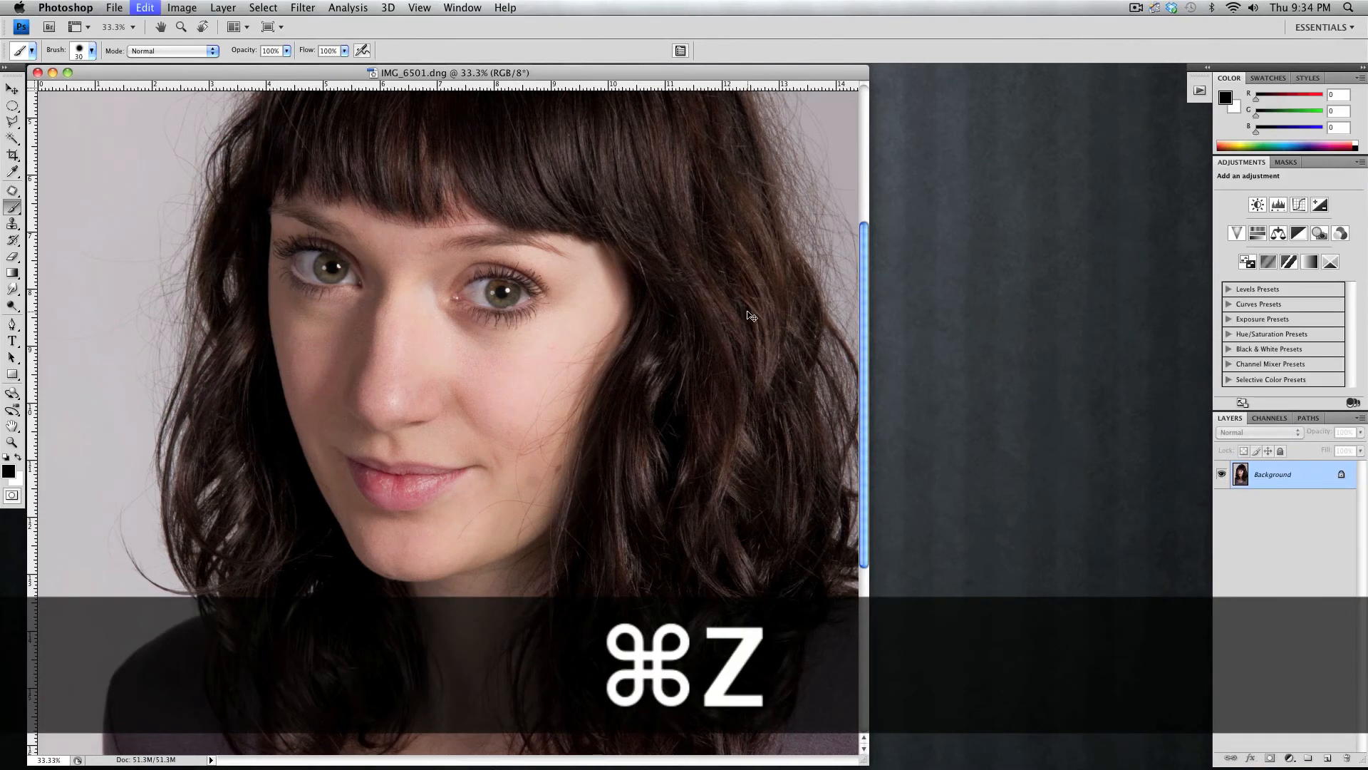
{"action": "key", "text": "super+z"}
{"action": "key", "text": "super+z"}
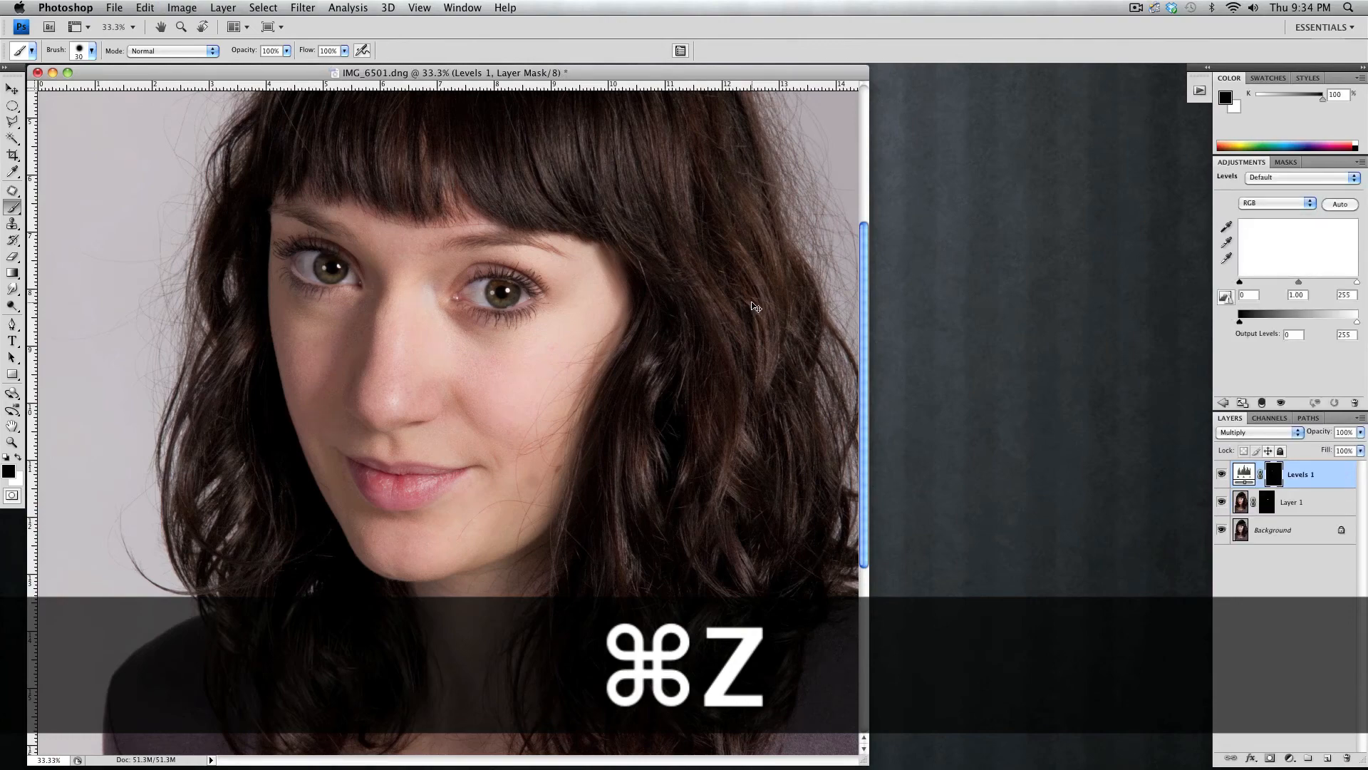
{"action": "key", "text": "super+minus"}
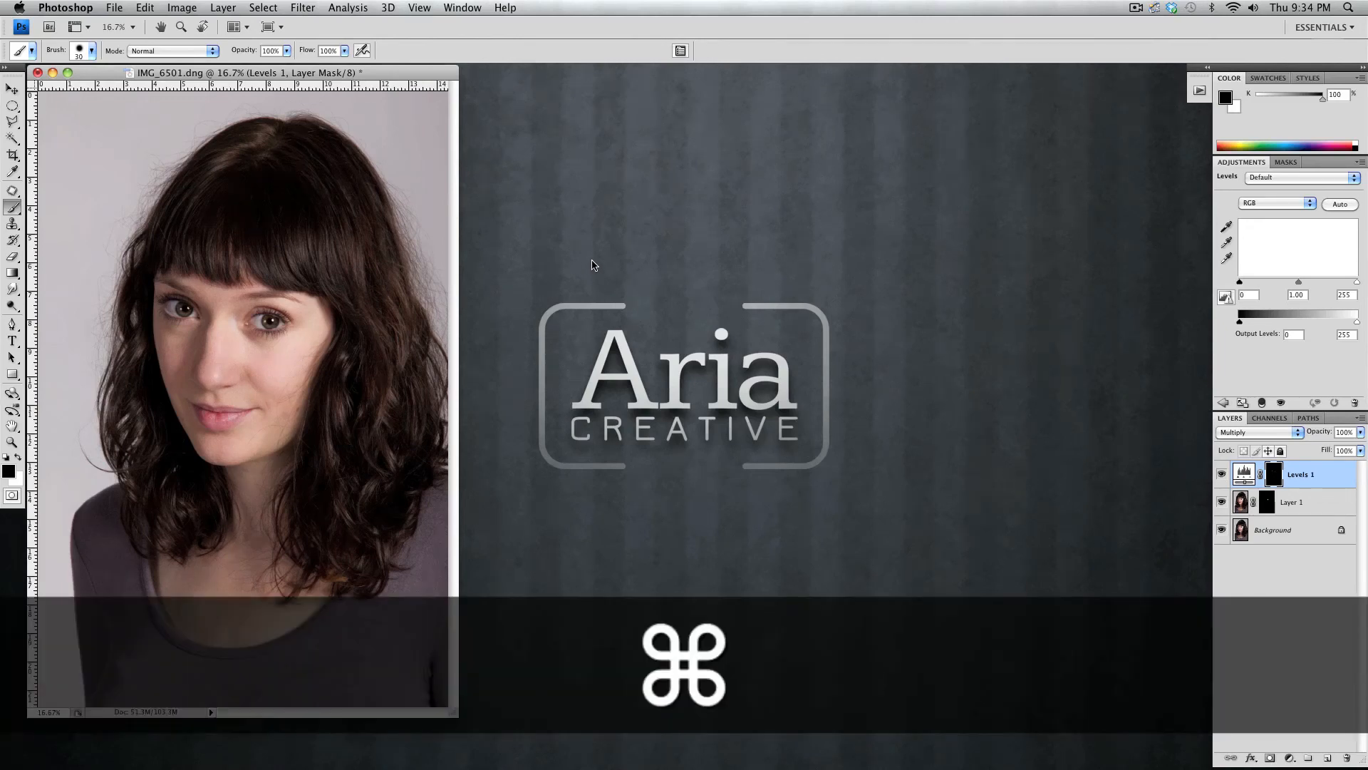
{"action": "key", "text": "super+z"}
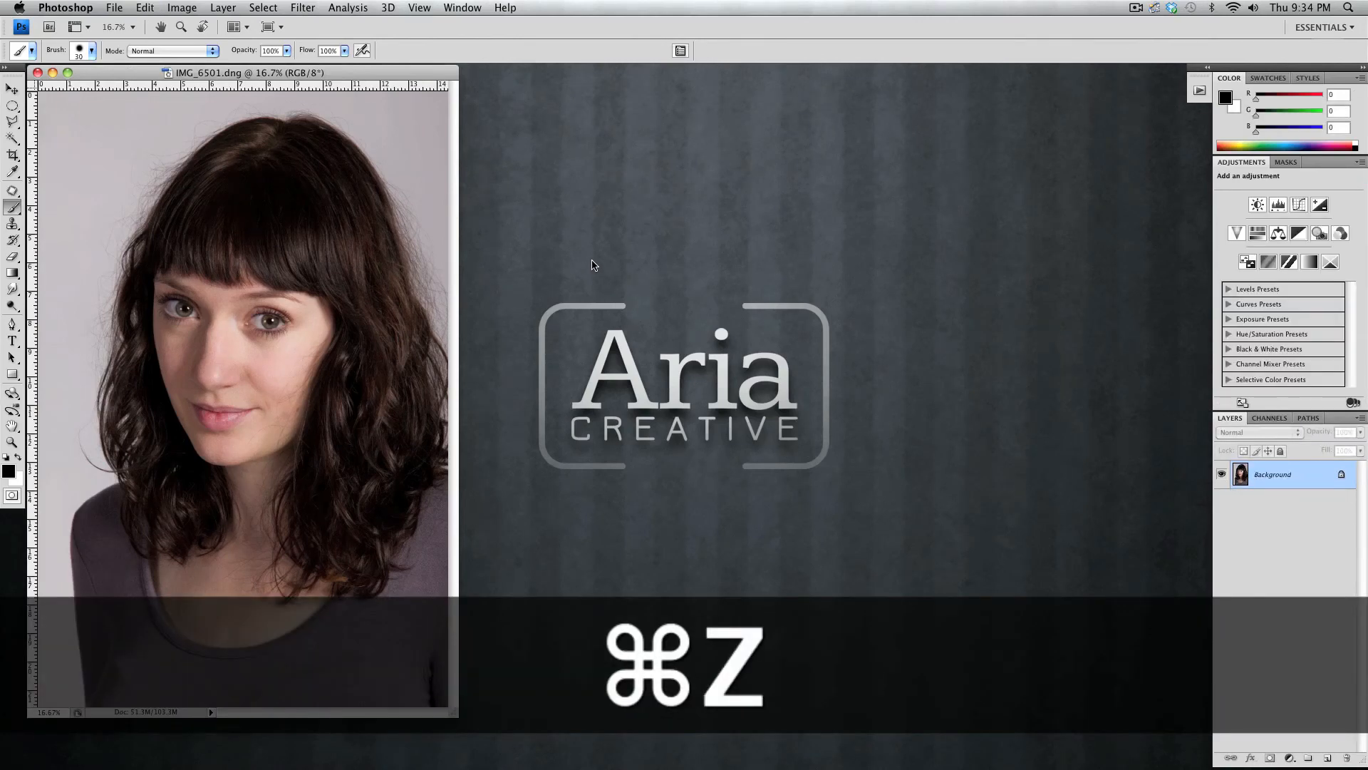
{"action": "key", "text": "super+z"}
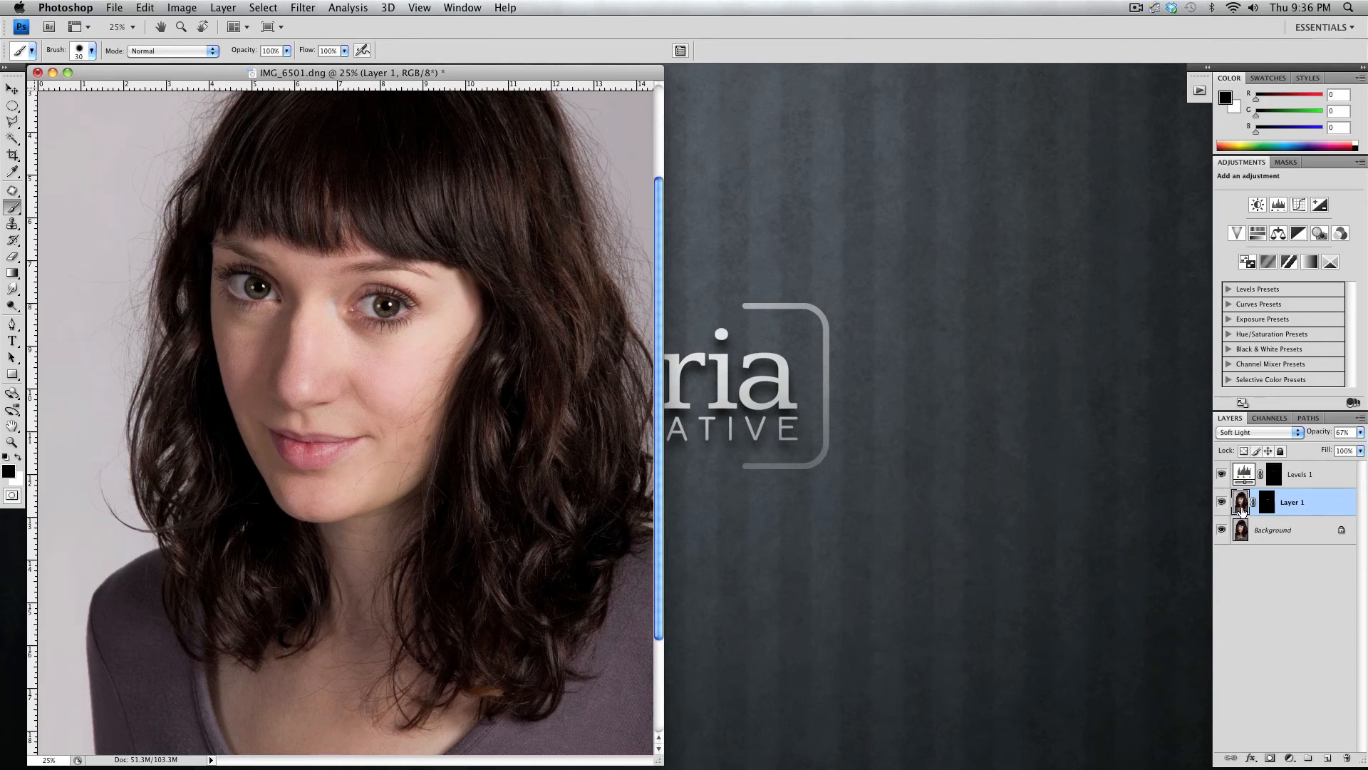
- Duplicate the Soft Light iris layer, Layer 1, and hide the original
{"action": "key", "text": "super"}
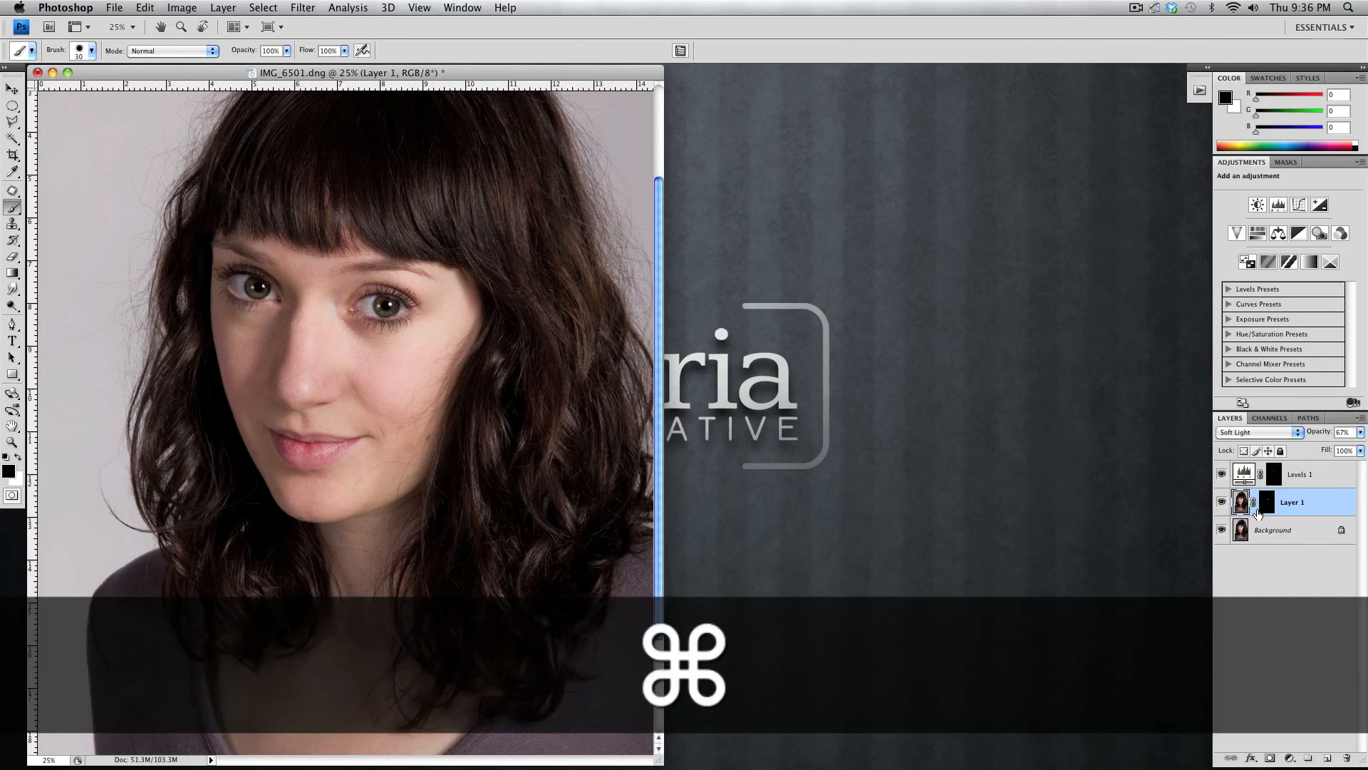
{"action": "key", "text": "super+j"}
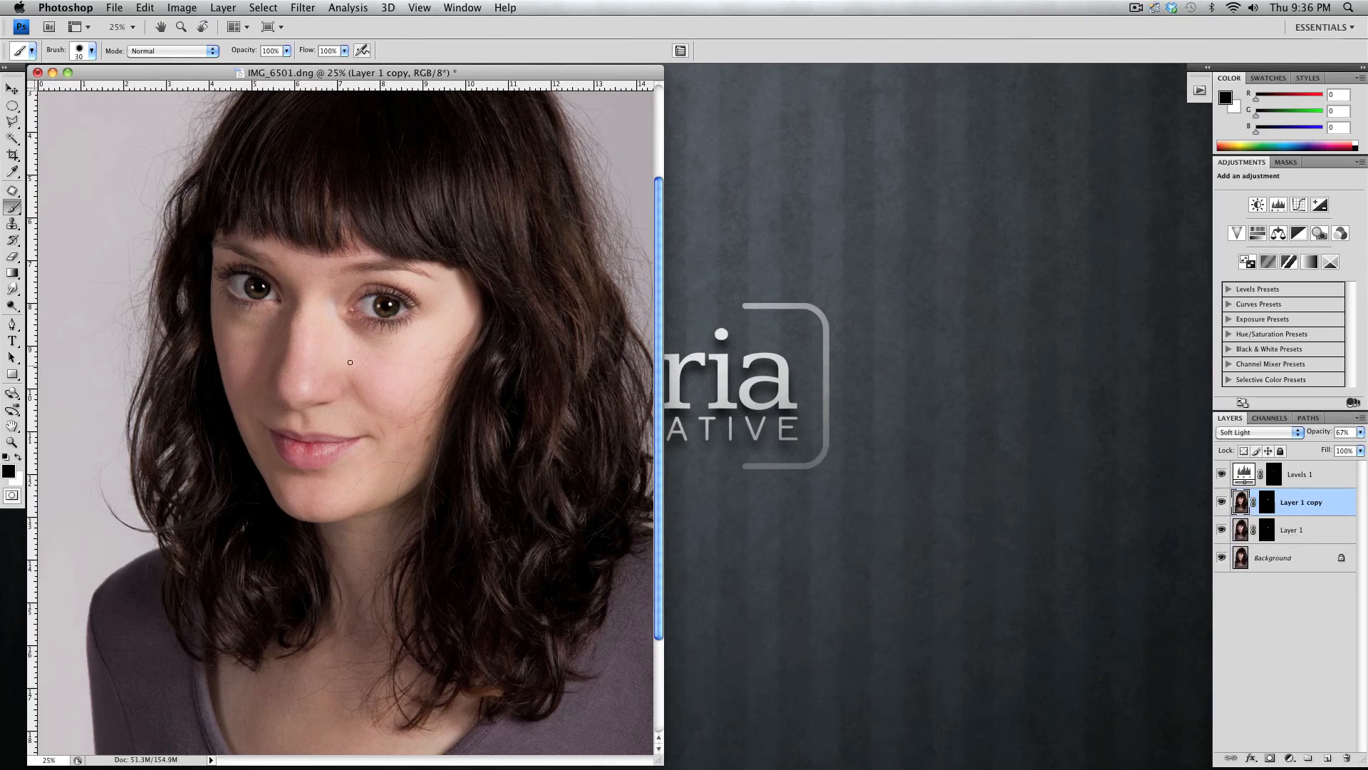
{"action": "left_click", "coordinate": [1220, 532]}
- Apply Levels to the Layer 1 copy with input levels of 18, 1.37 and 214 to brighten the irises
{"action": "key", "text": "super+l"}
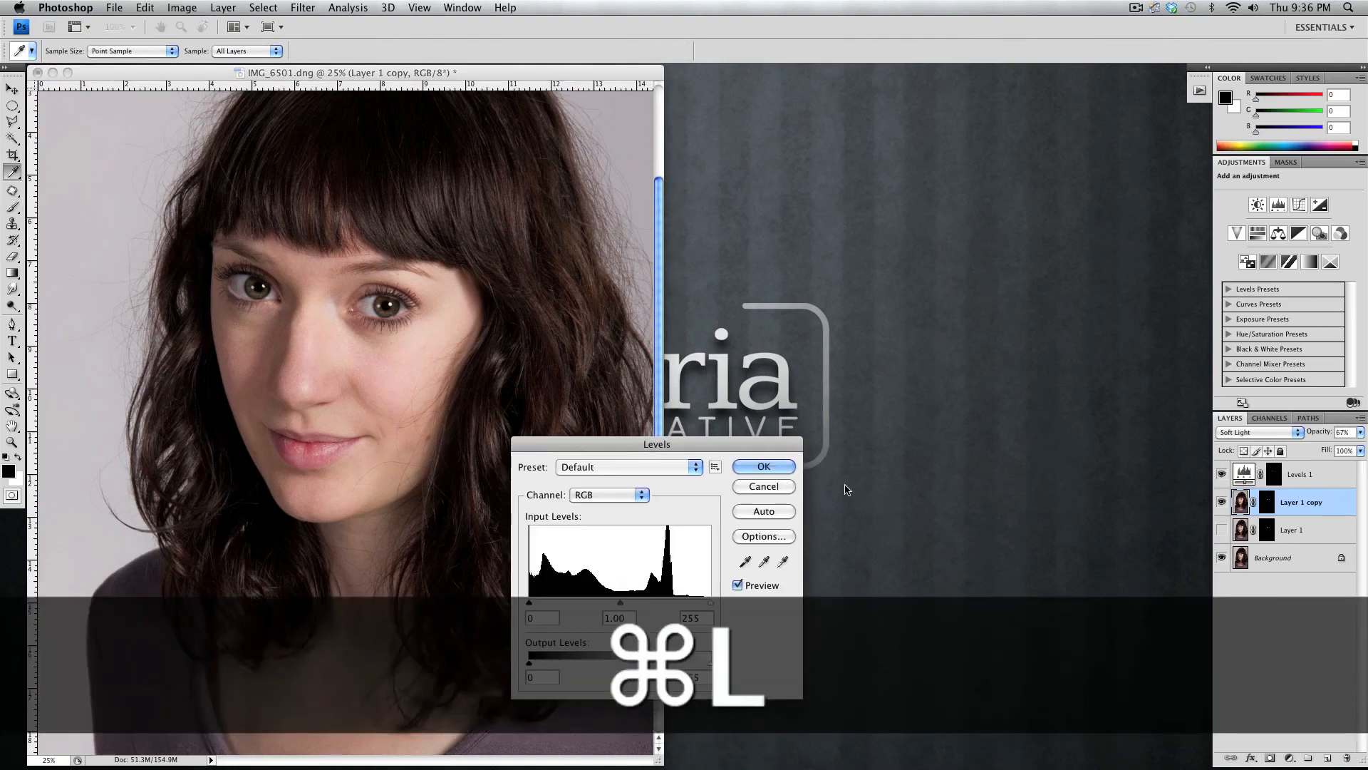
{"action": "left_click_drag", "start_coordinate": [754, 453], "coordinate": [815, 257]}
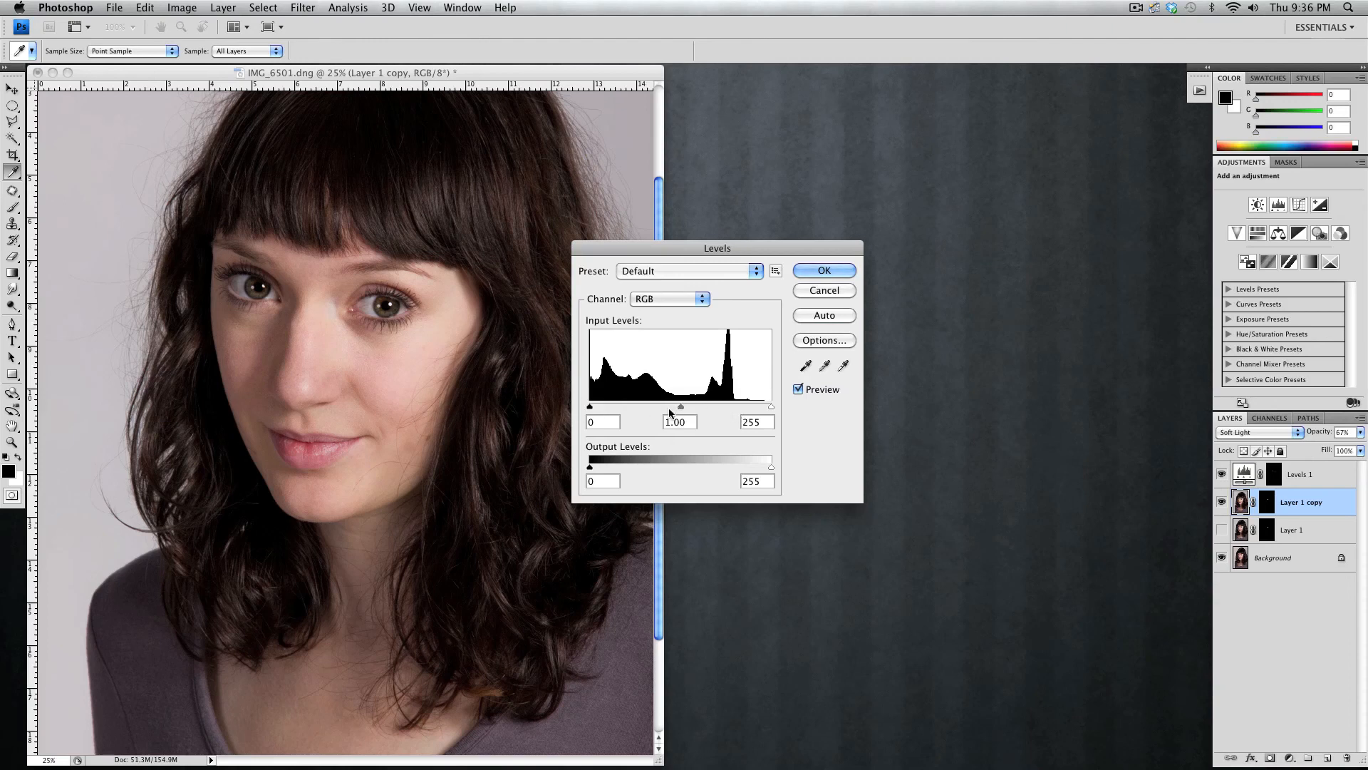
{"action": "left_click_drag", "start_coordinate": [680, 407], "coordinate": [603, 408]}
{"action": "mouse_move", "coordinate": [767, 408]}
{"action": "left_mouse_down"}
{"action": "mouse_move", "coordinate": [713, 406]}
{"action": "mouse_move", "coordinate": [747, 409]}
{"action": "left_mouse_up"}
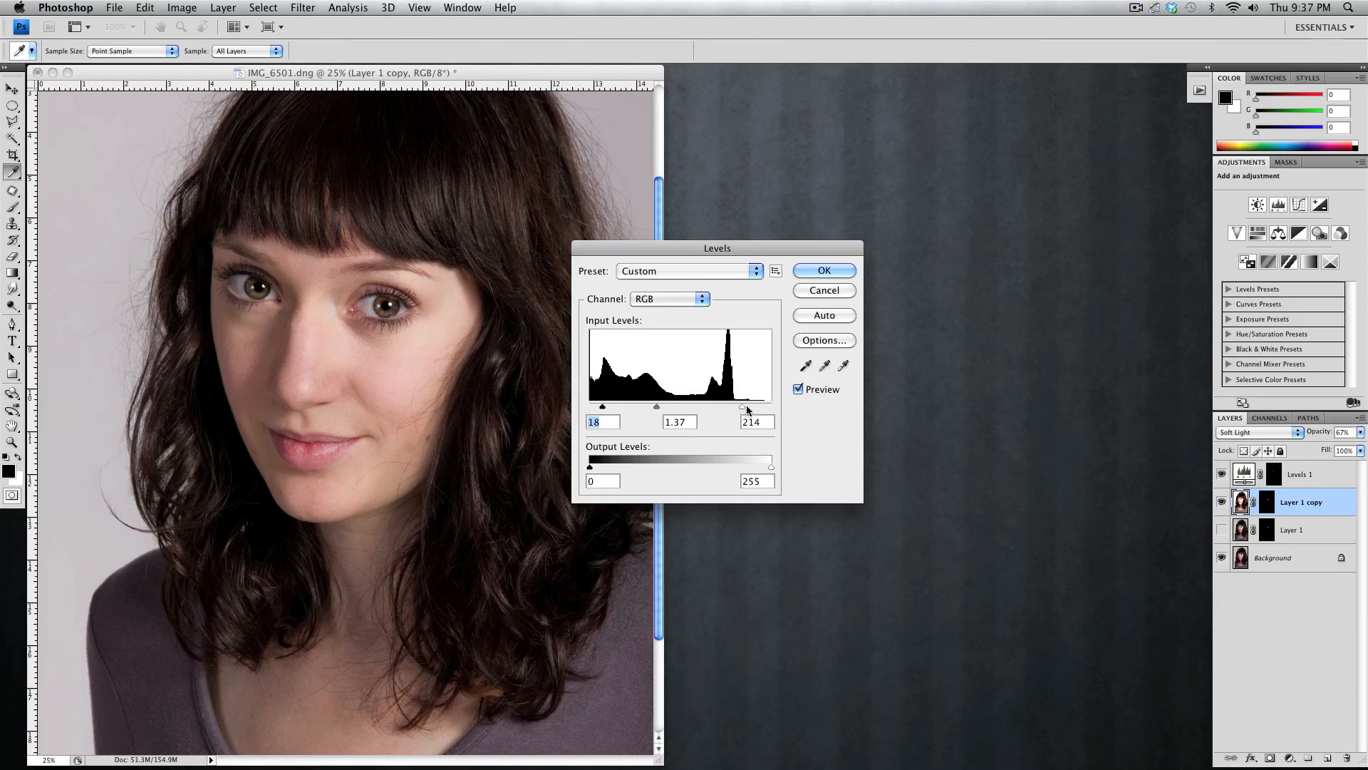
{"action": "left_click", "coordinate": [841, 276]}
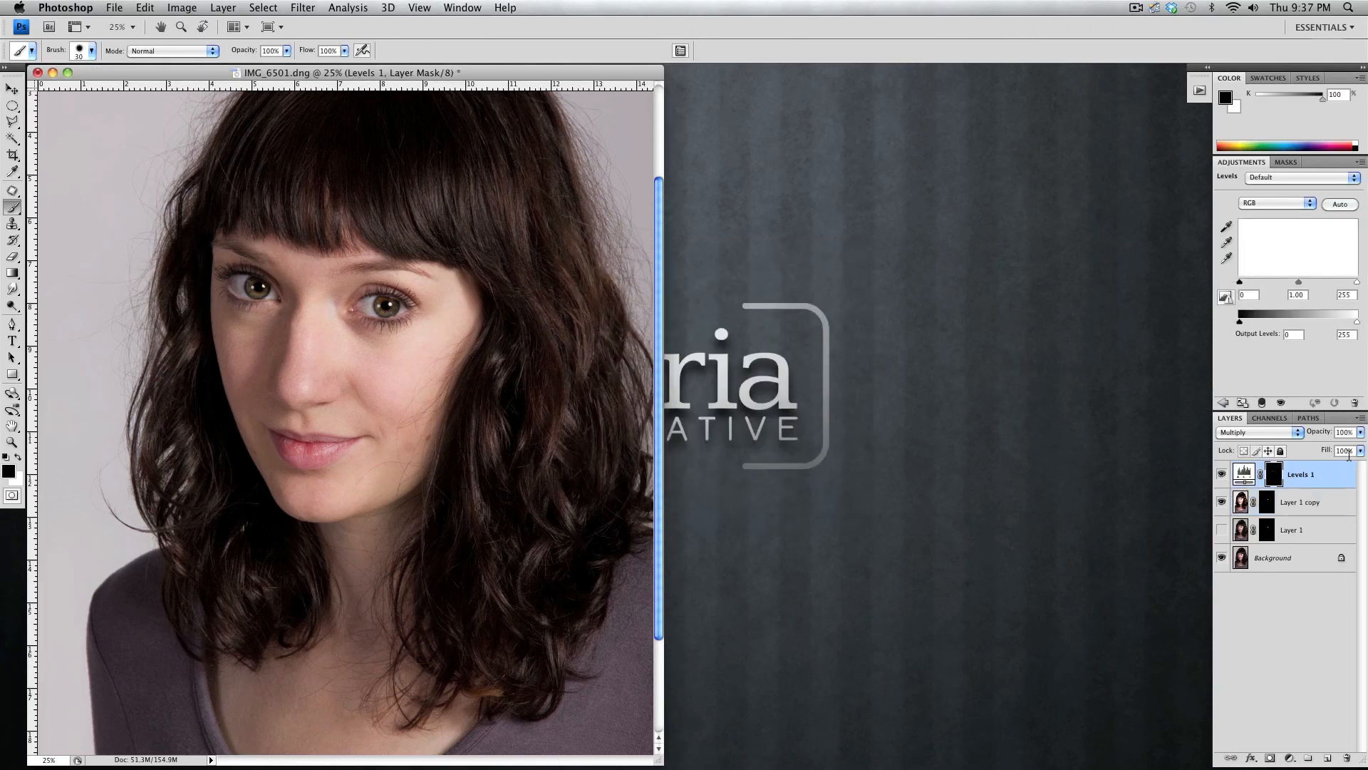
- Try 80% opacity on the Levels 1 layer and toggle the Levels 1 and Layer 1 copy layers to compare the eyes
{"action": "left_click_drag", "start_coordinate": [1324, 432], "coordinate": [1307, 435]}
{"action": "left_click", "coordinate": [1221, 474]}
{"action": "left_click", "coordinate": [1221, 501]}
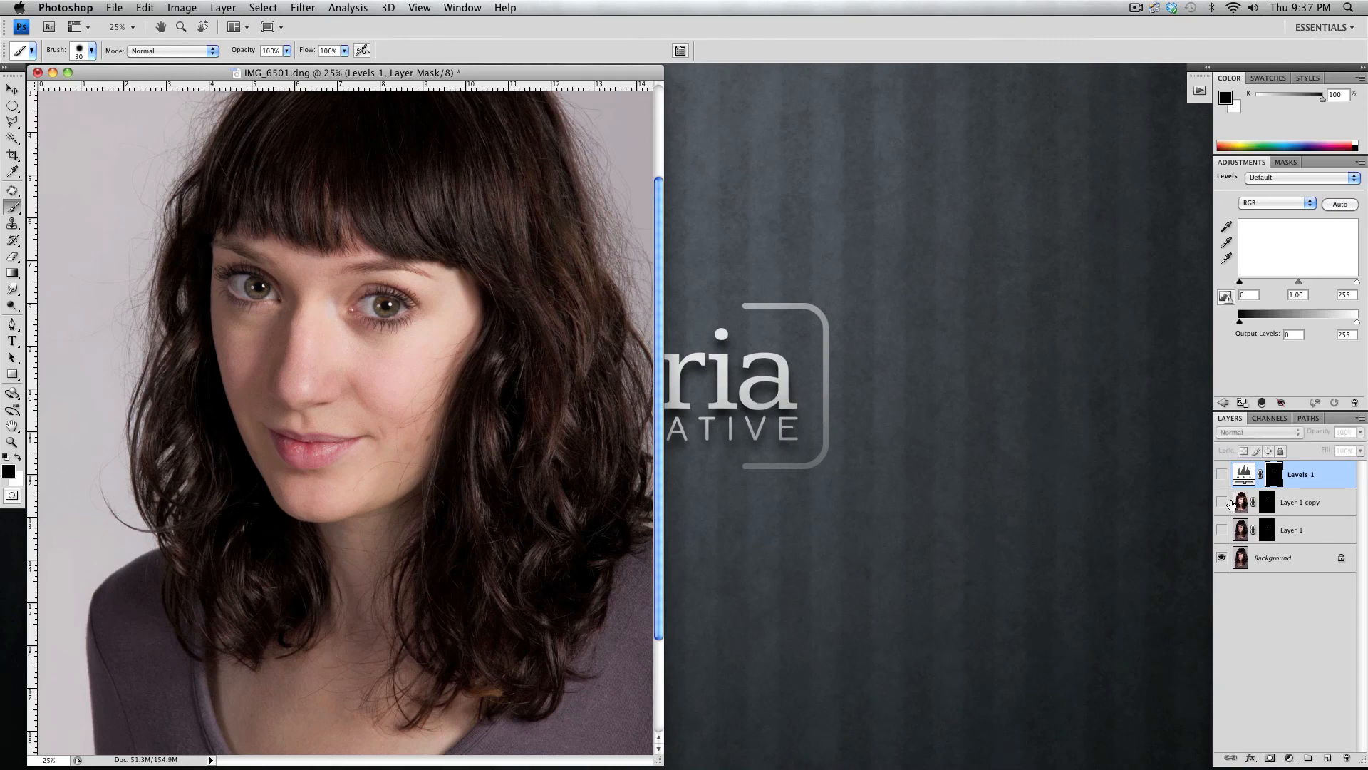
{"action": "left_click", "coordinate": [1222, 501]}
{"action": "left_click", "coordinate": [1222, 474]}
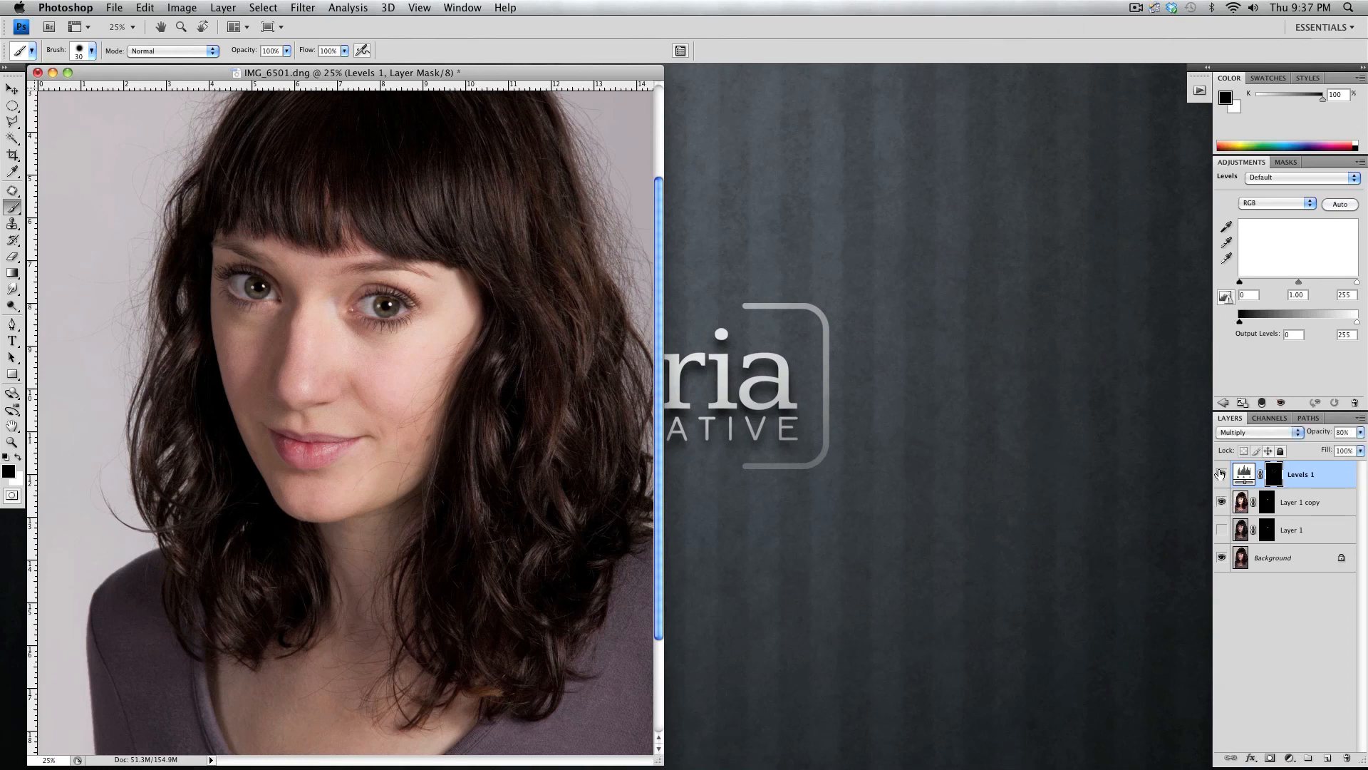
{"action": "left_click", "coordinate": [1221, 474]}
{"action": "left_click", "coordinate": [1222, 502]}
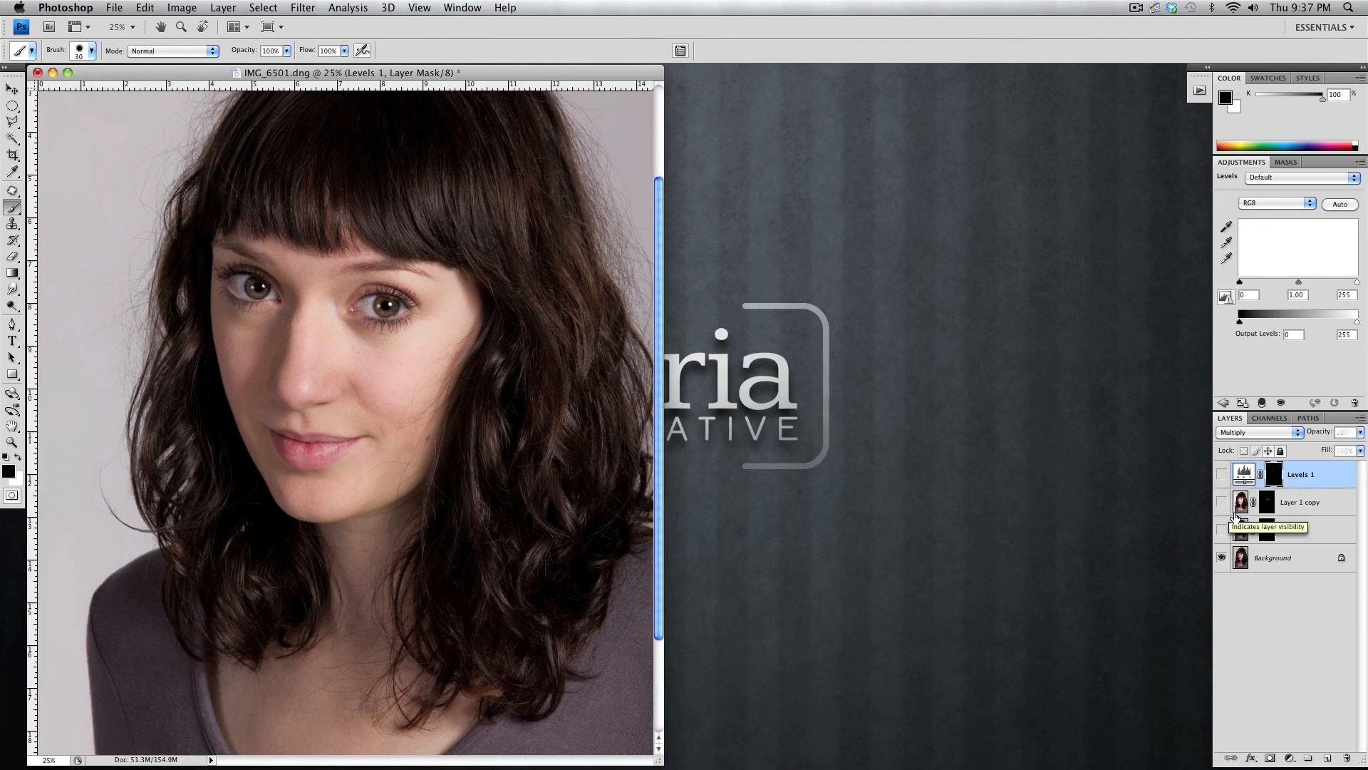
{"action": "left_click", "coordinate": [1221, 501]}
{"action": "left_click", "coordinate": [1222, 474]}
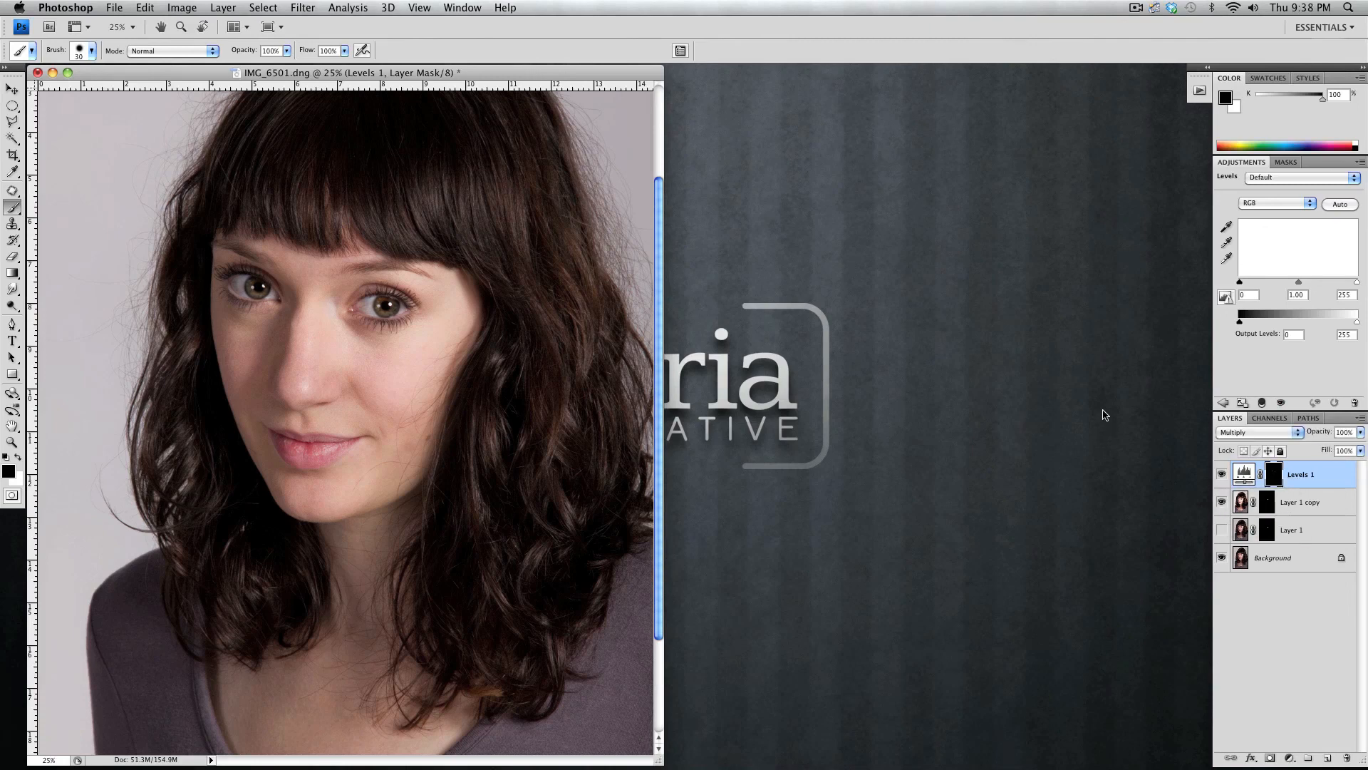